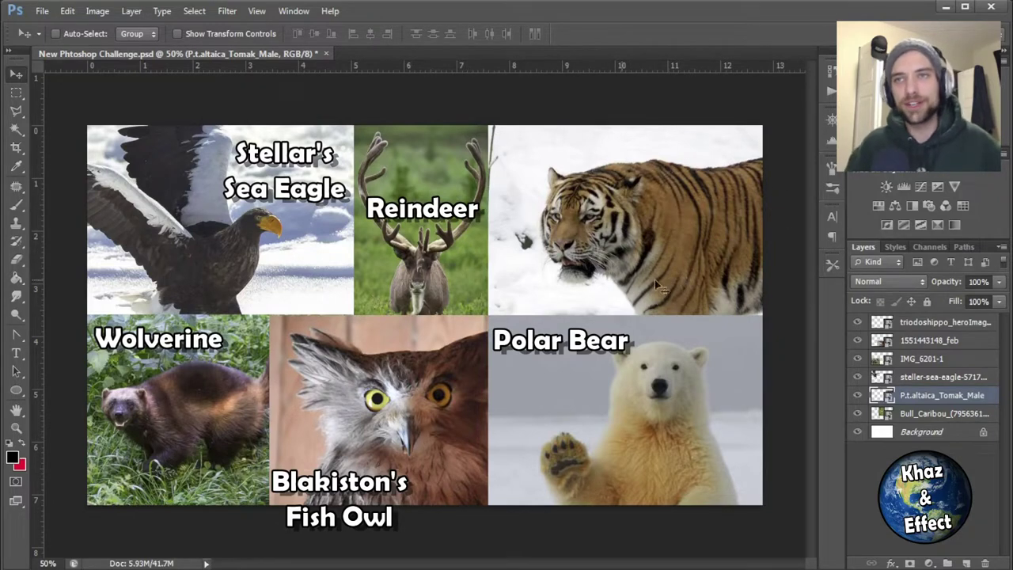
Step: Hide the other animal photo layers so only the tiger photo shows
alt+click(857, 395)
Step: Hide the remaining animal layers and select the snow around the tiger
drag(646, 235, 342, 266)
key(w)
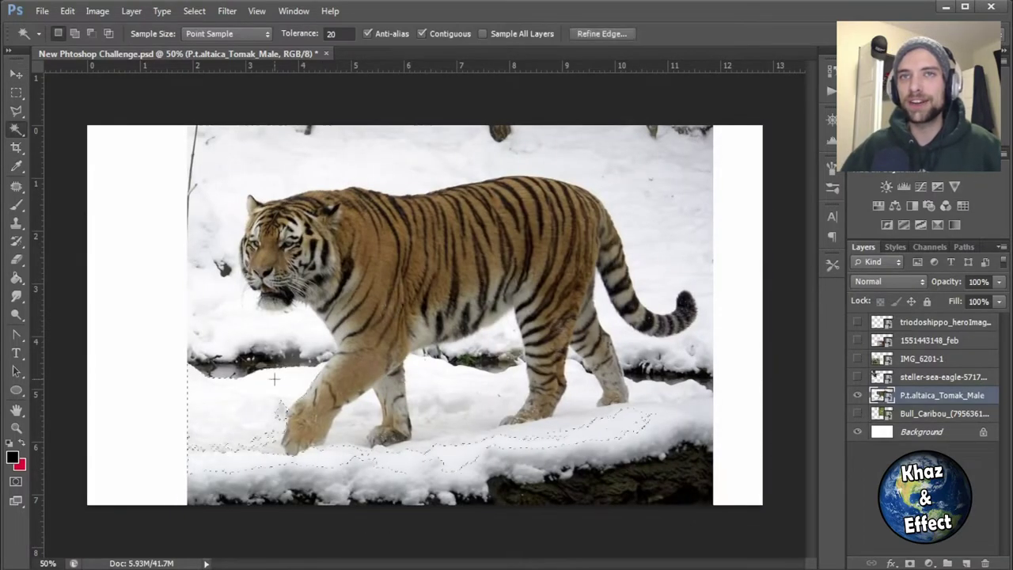
click(271, 372)
key(shift+w)
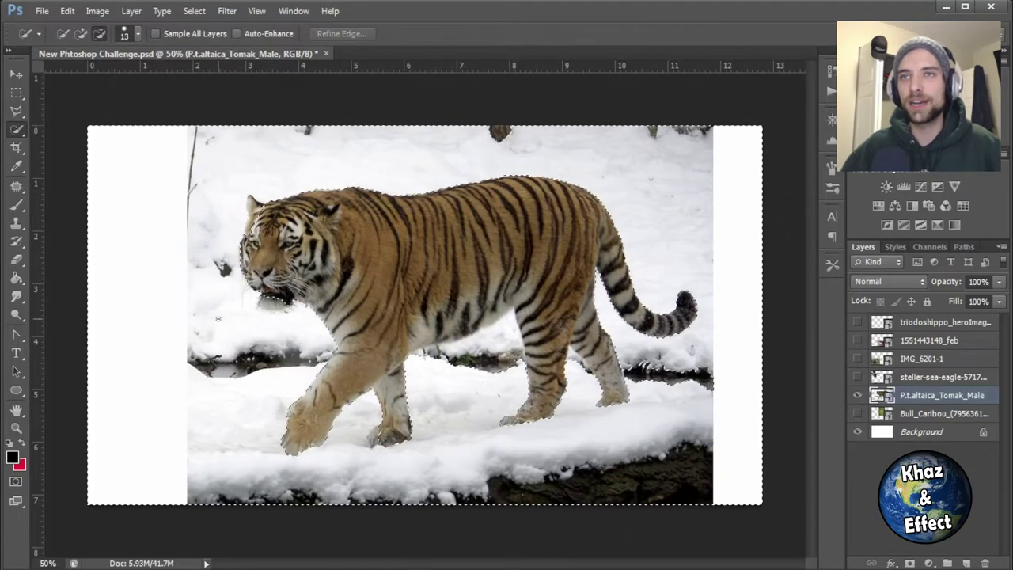
alt+click(734, 386)
right_click(269, 213)
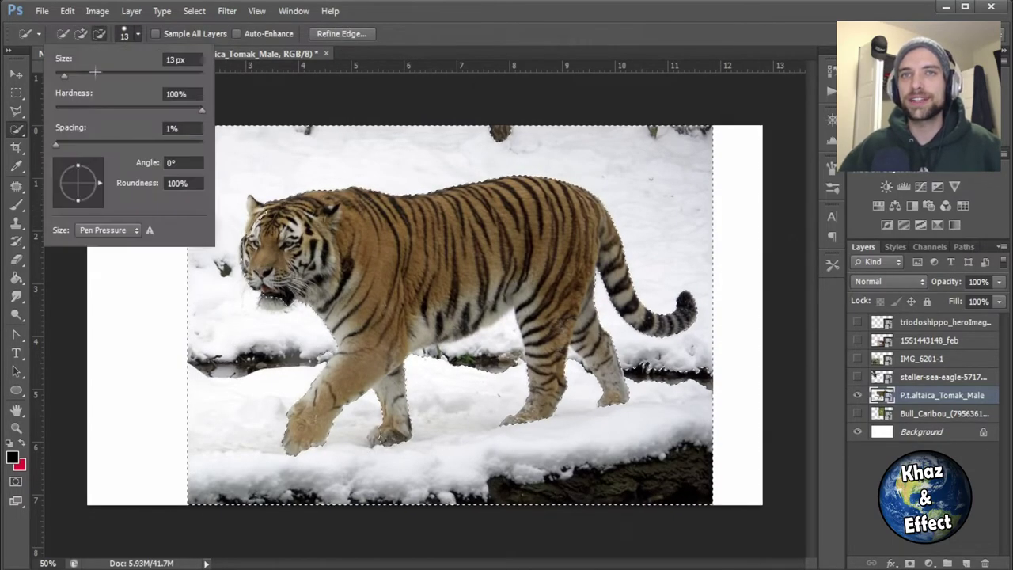
key(Escape)
scroll(269, 213, up, 4)
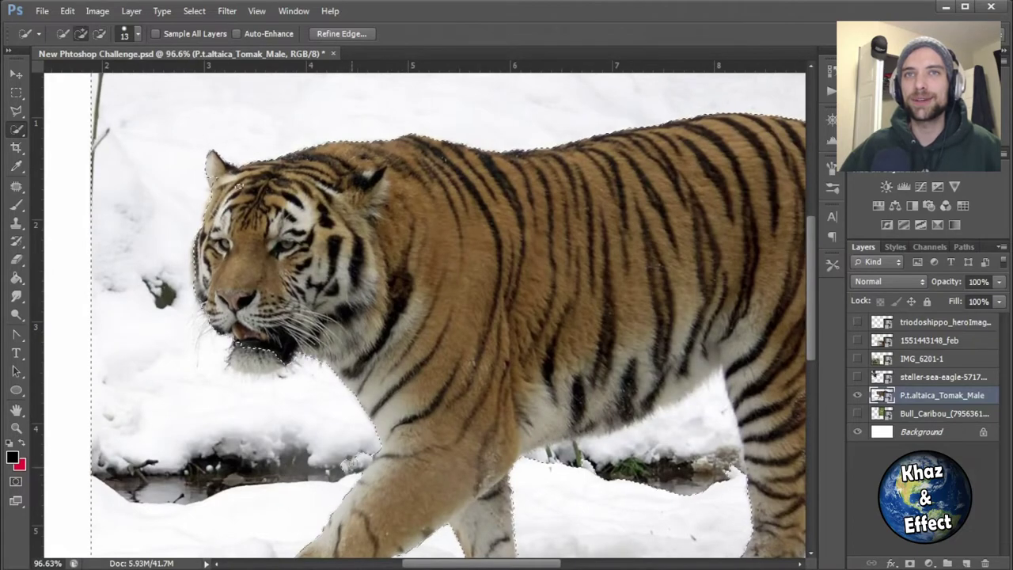
scroll(389, 436, down, 2)
scroll(425, 314, right, 5)
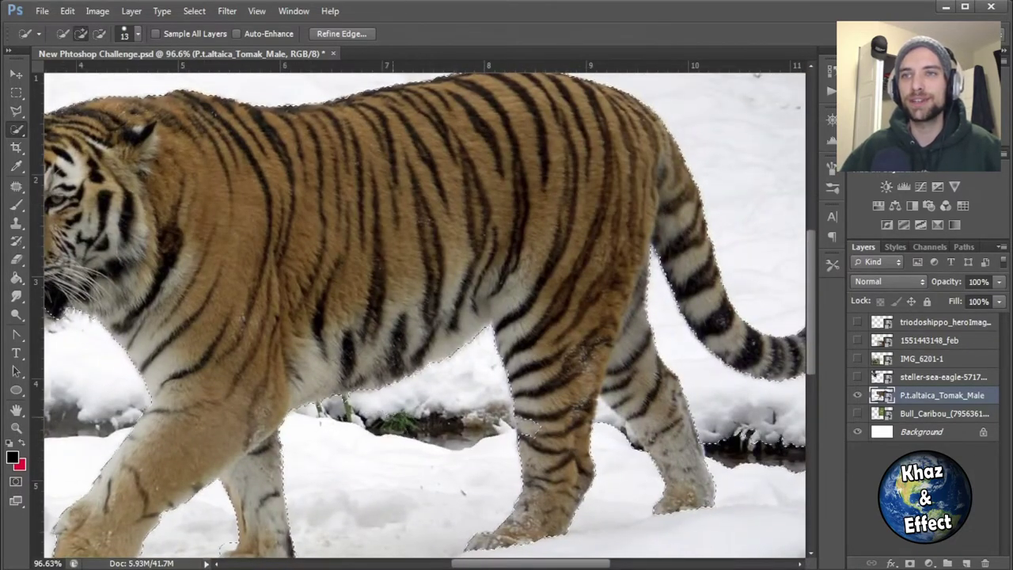
scroll(341, 423, down, 2)
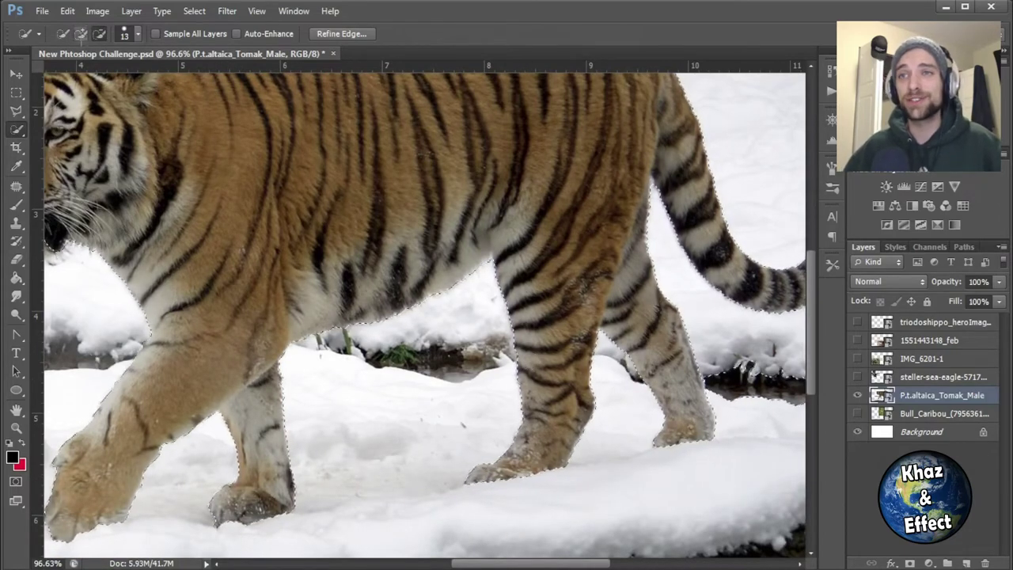
scroll(544, 179, up, 5)
scroll(545, 180, left, 5)
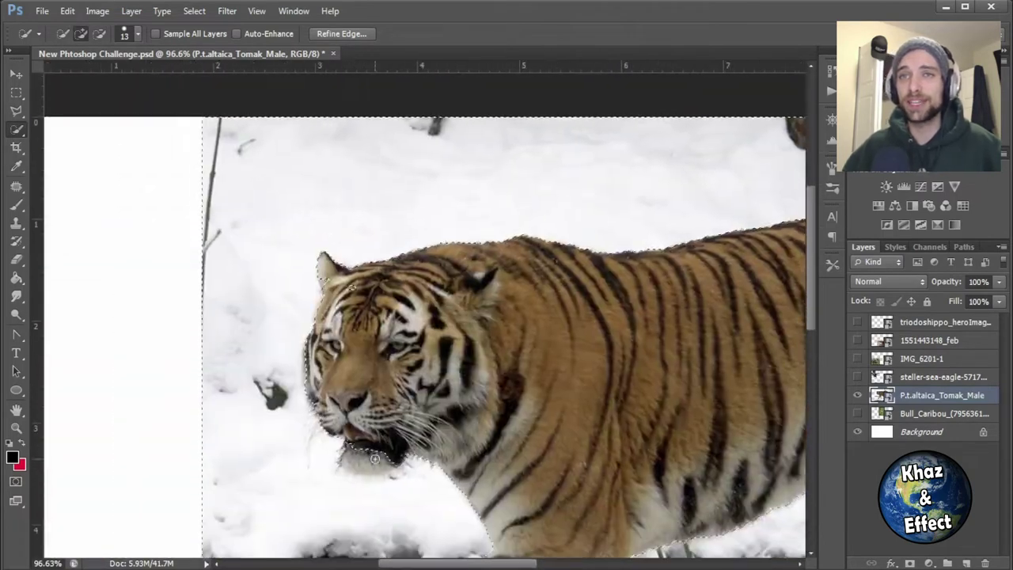
scroll(544, 180, down, 3)
Step: Delete the selected snow background and deselect, leaving the tiger cut out
key(ctrl+shift+i)
key(Delete)
key(ctrl+d)
scroll(659, 289, up, 1)
Step: Convert the tiger layer to a Smart Object and move it right and down
right_click(882, 395)
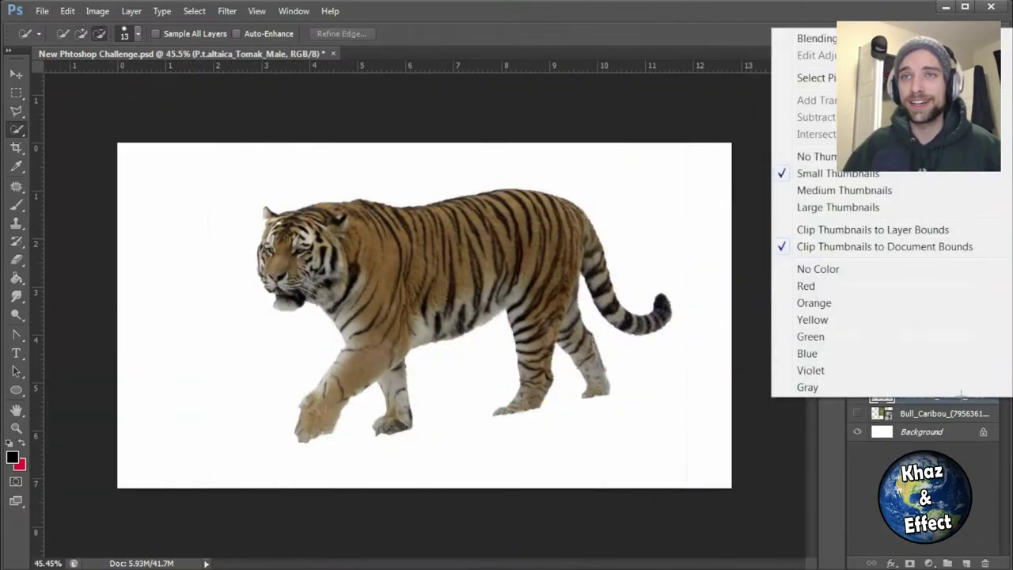
right_click(942, 395)
click(759, 147)
key(ctrl+t)
drag(585, 322, 631, 354)
key(Return)
Step: Rasterize the tiger layer so the area around its paw can be erased
key(w)
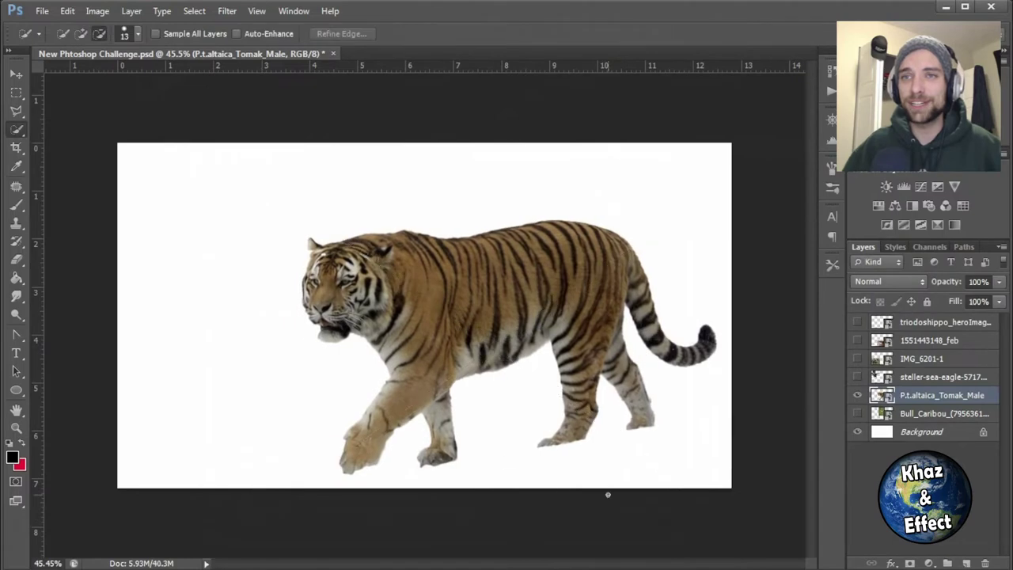
scroll(439, 515, up, 5)
key(e)
click(438, 515)
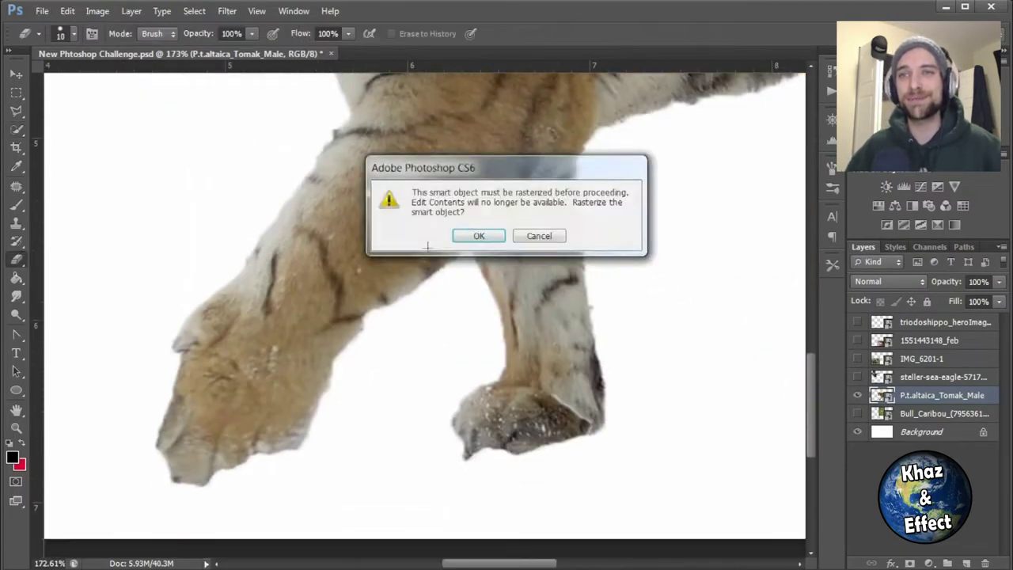
key(Escape)
right_click(942, 395)
click(768, 214)
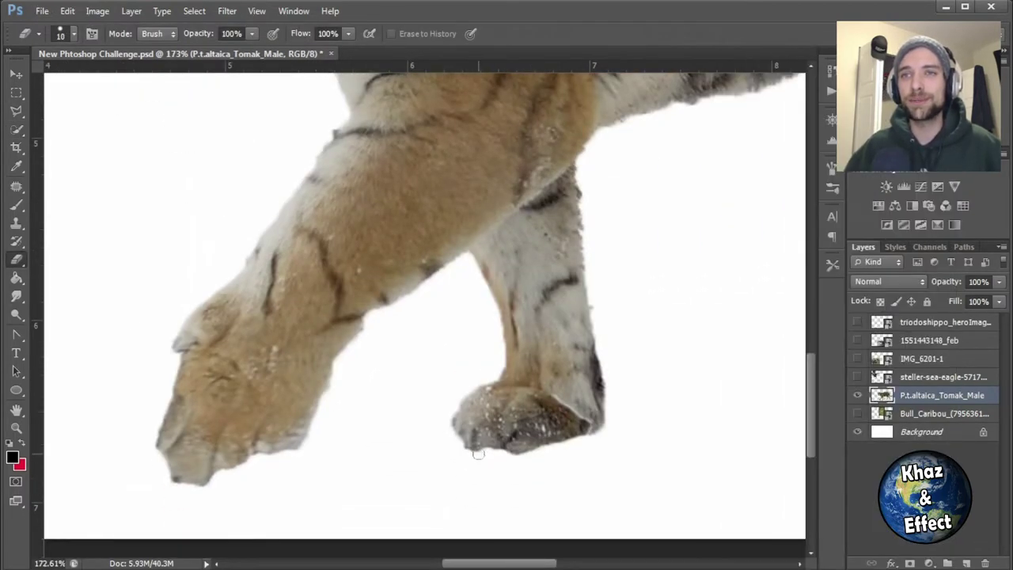
scroll(195, 315, down, 5)
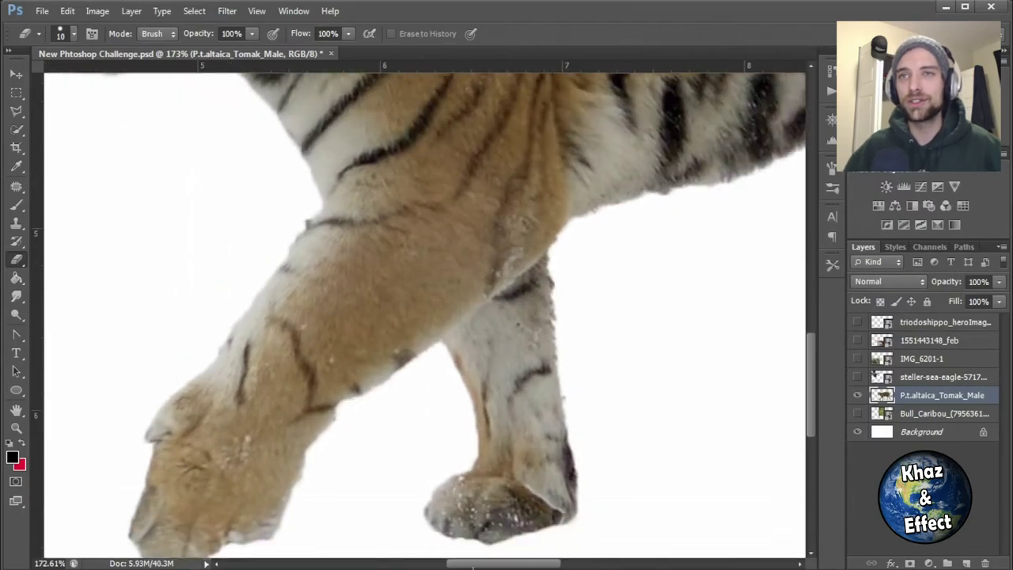
Step: Show the polar bear photo layer and make it the active layer
key(m)
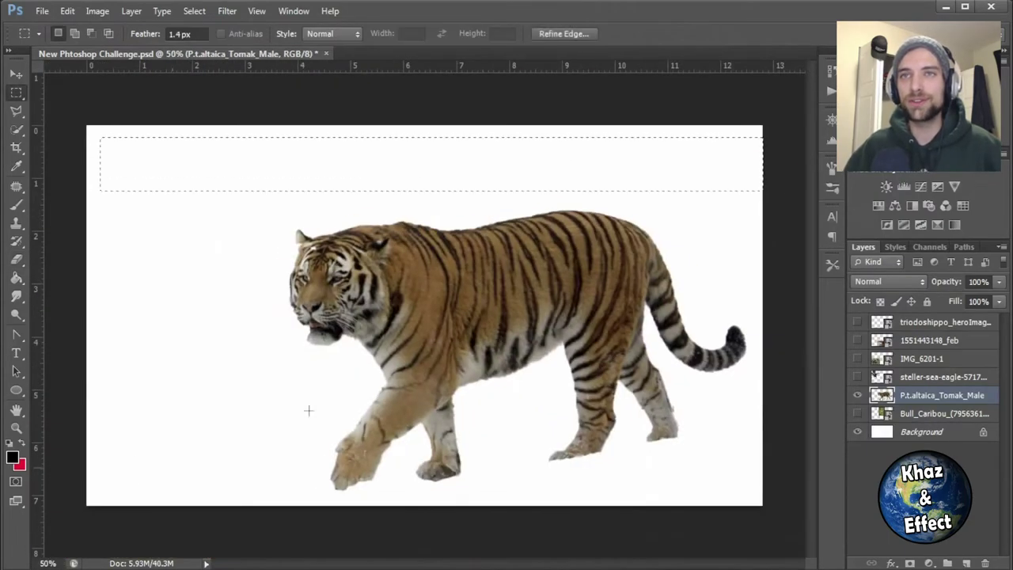
click(858, 322)
ctrl+click(592, 410)
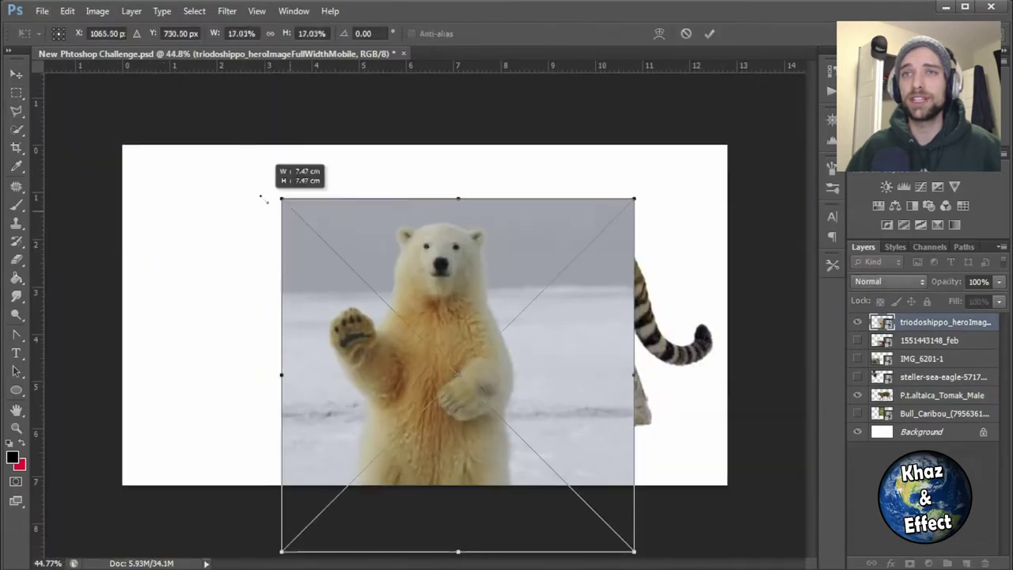
key(Return)
scroll(399, 264, up, 5)
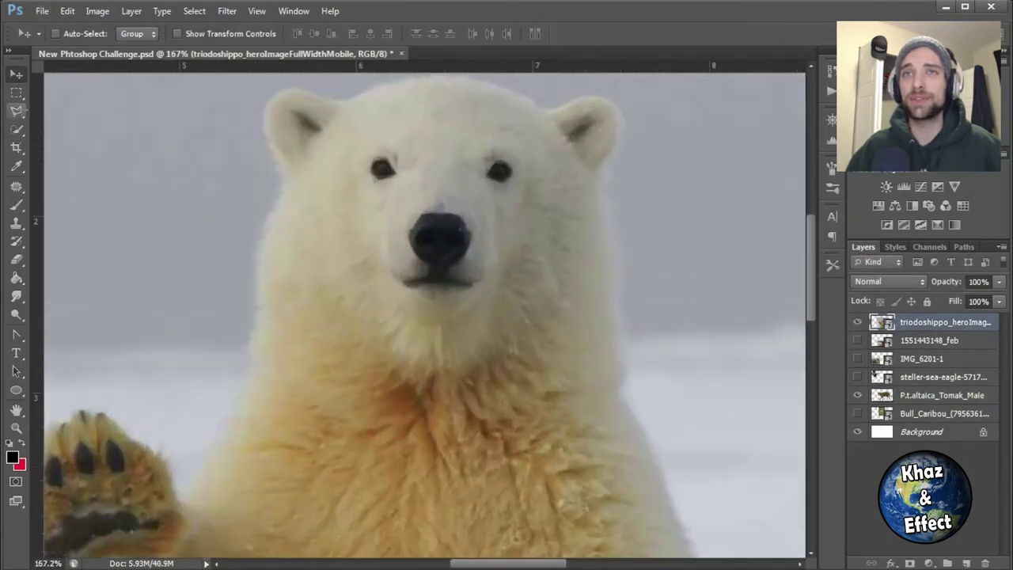
Step: Lasso the polar bear's head, then move, enlarge and rotate it onto the tiger
key(l)
scroll(263, 395, up, 1)
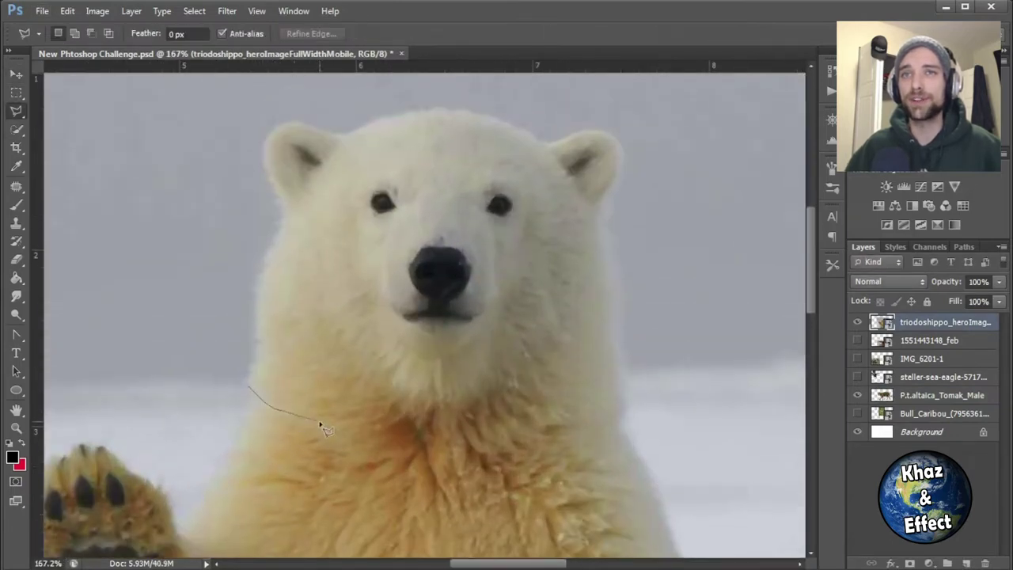
mouse_move(617, 335)
mouse_down()
mouse_move(629, 116)
mouse_move(197, 157)
mouse_move(250, 396)
mouse_up()
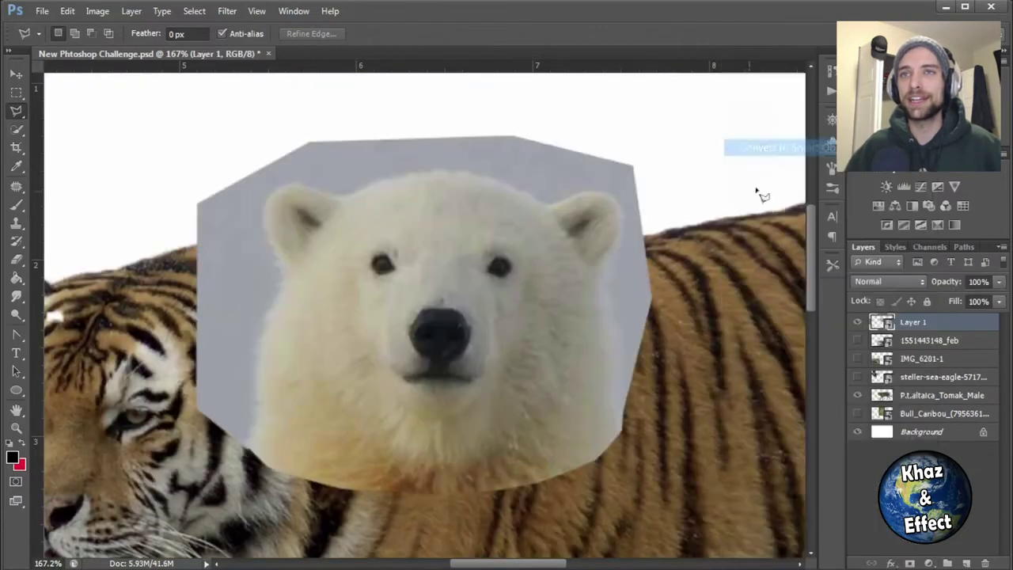
scroll(760, 195, down, 3)
key(ctrl+t)
mouse_move(340, 443)
mouse_down()
mouse_move(361, 321)
mouse_move(349, 319)
mouse_move(368, 300)
mouse_move(350, 255)
mouse_up()
mouse_move(454, 387)
mouse_down()
mouse_move(403, 324)
mouse_move(445, 329)
mouse_up()
key(Return)
Step: Rasterize the bear head and erase the dark patch under its chin with a 40 px eraser
key(e)
click(411, 349)
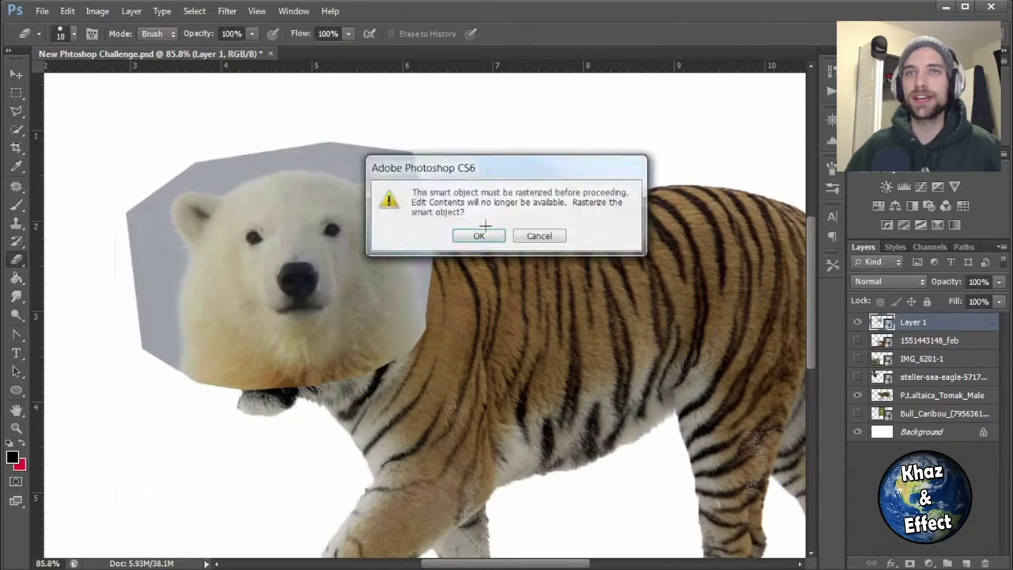
key(Return)
click(941, 395)
click(62, 33)
key(Return)
drag(262, 404, 324, 397)
Step: Shift the bear head down and right onto the tiger's neck
key(v)
mouse_move(358, 250)
mouse_down()
mouse_move(370, 264)
mouse_move(342, 265)
mouse_up()
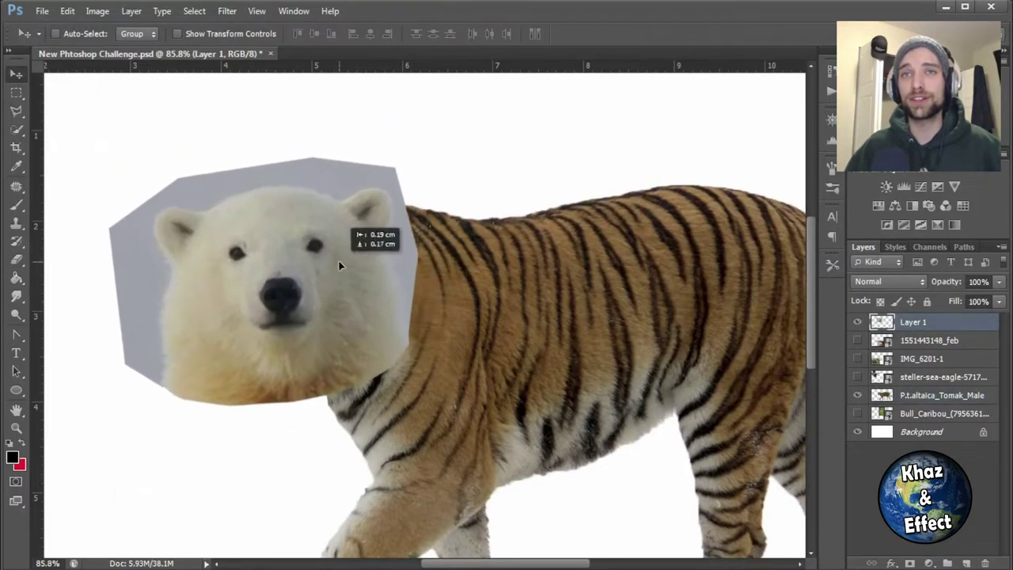
scroll(340, 242, down, 3)
Step: Erase the grey sky and fur around the bear head's lower-left and edges
scroll(340, 242, up, 3)
right_click(910, 321)
key(Escape)
key(e)
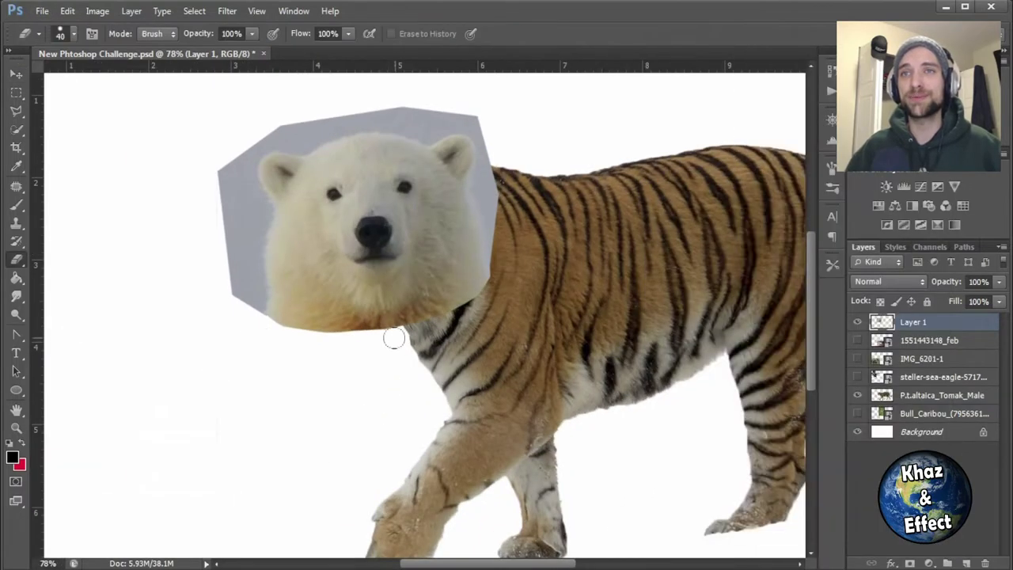
mouse_move(389, 335)
mouse_down()
mouse_move(248, 287)
mouse_move(288, 128)
mouse_move(495, 237)
mouse_move(475, 300)
mouse_up()
drag(253, 273, 237, 190)
Step: On the tiger layer, erase the tiger fur showing below the bear head
ctrl+click(396, 334)
drag(395, 334, 334, 348)
scroll(334, 348, up, 1)
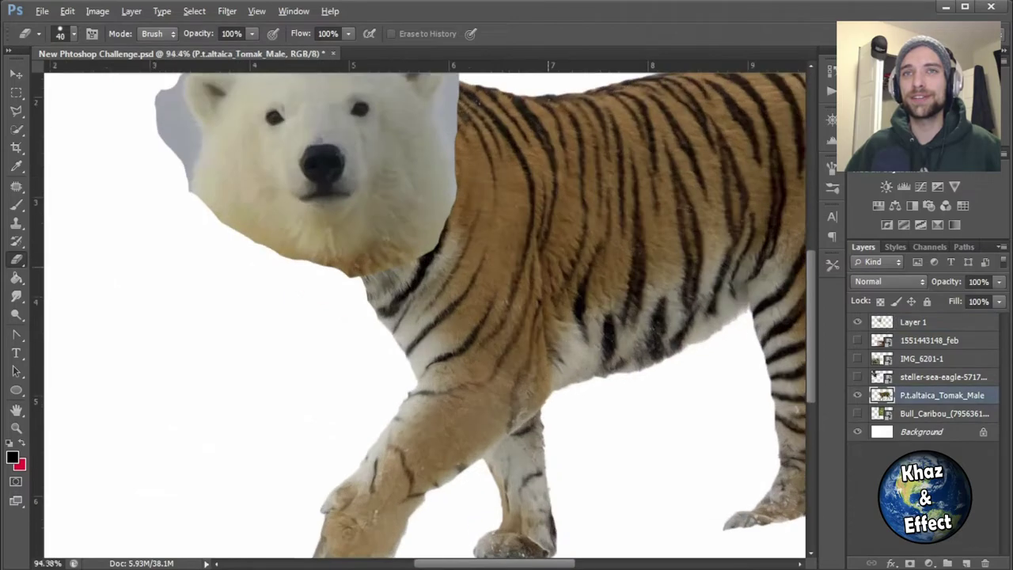
scroll(618, 307, down, 1)
Step: On the bear head layer, erase the grey along the right and lower-left edges
ctrl+click(515, 316)
scroll(516, 317, up, 4)
scroll(529, 359, down, 2)
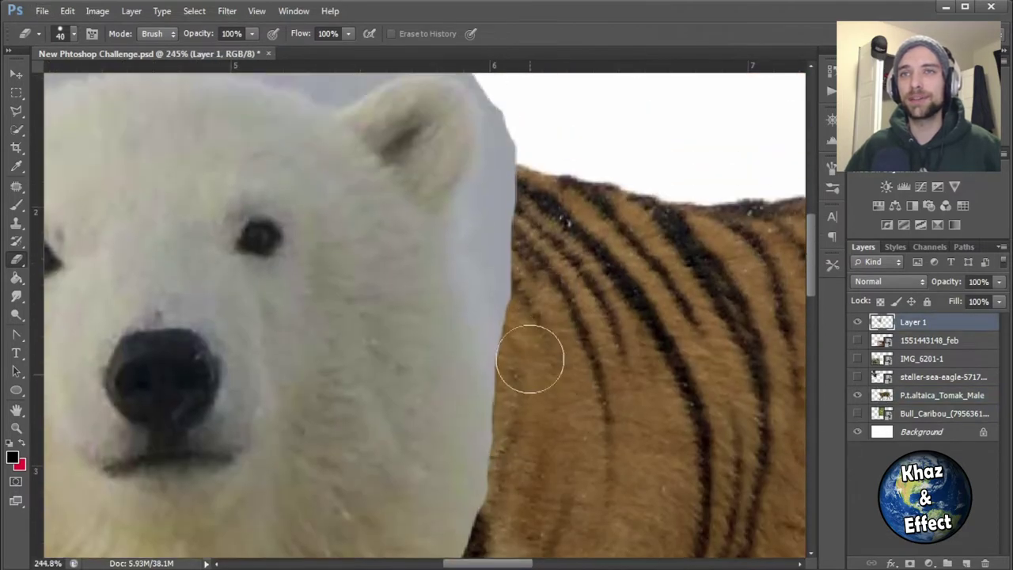
mouse_move(529, 358)
mouse_down()
mouse_move(524, 132)
mouse_move(493, 165)
mouse_up()
scroll(493, 166, up, 2)
scroll(438, 470, down, 2)
mouse_move(438, 470)
mouse_down()
mouse_move(336, 424)
mouse_move(254, 321)
mouse_up()
key(ctrl+z)
mouse_move(396, 440)
mouse_down()
mouse_move(334, 420)
mouse_move(270, 341)
mouse_up()
scroll(269, 341, down, 2)
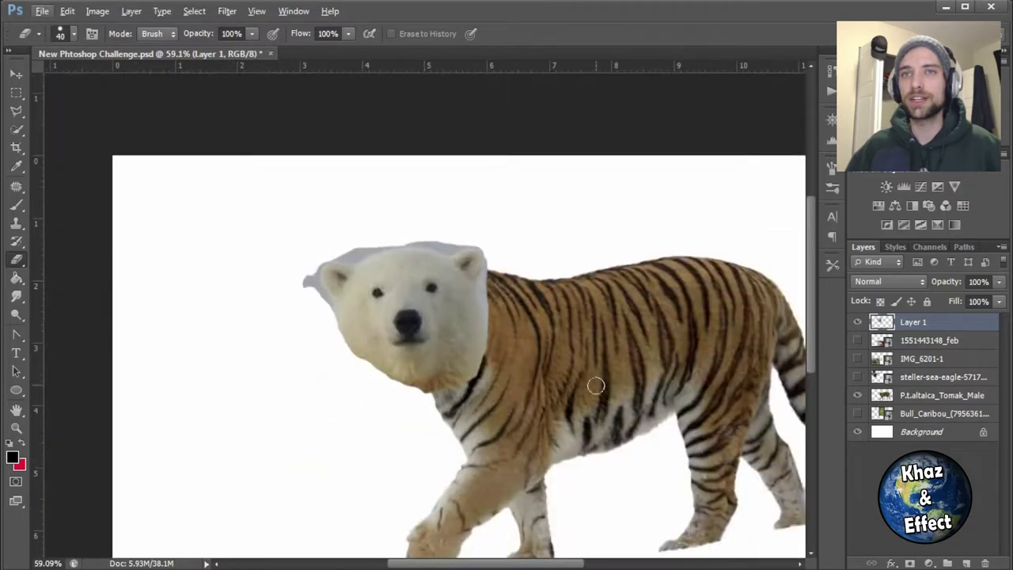
scroll(442, 370, up, 4)
scroll(582, 364, up, 1)
scroll(583, 364, up, 2)
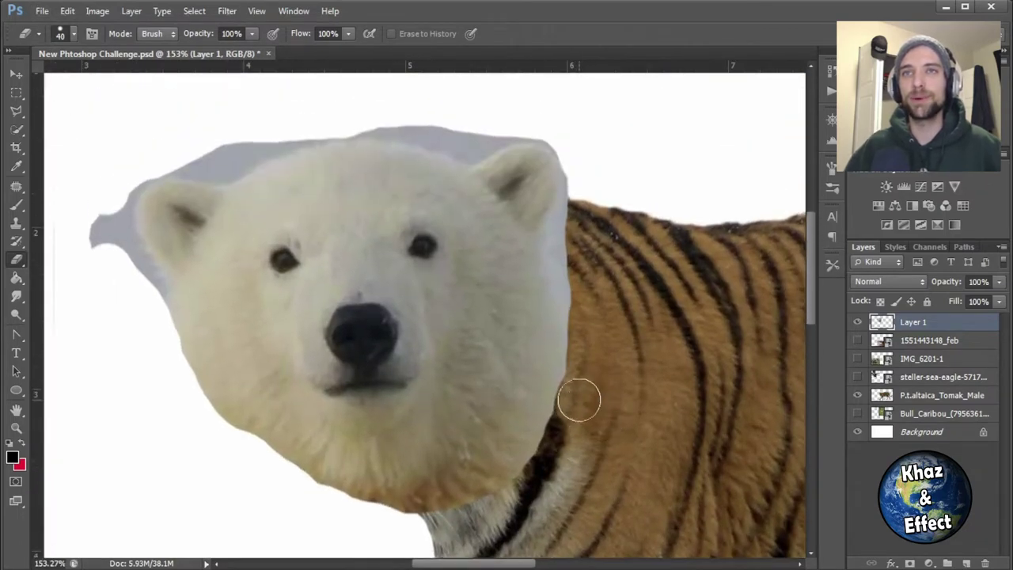
scroll(752, 457, down, 2)
scroll(510, 227, up, 3)
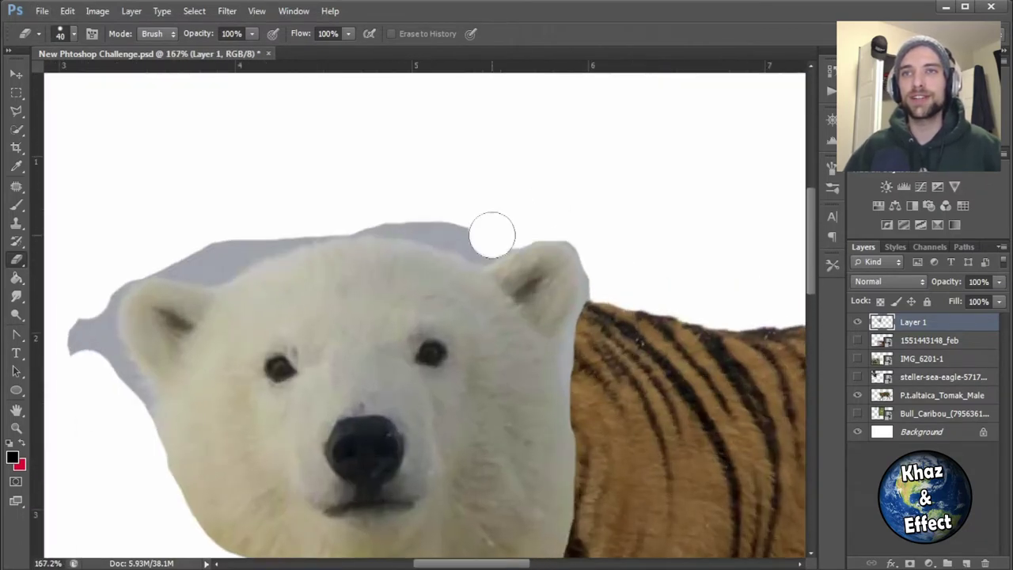
Step: Trace a Polygonal Lasso outline up the bear's right edge, over the ear and across the head
key(l)
scroll(561, 269, up, 3)
scroll(554, 277, up, 2)
scroll(571, 271, up, 3)
click(580, 336)
click(572, 272)
scroll(571, 271, up, 2)
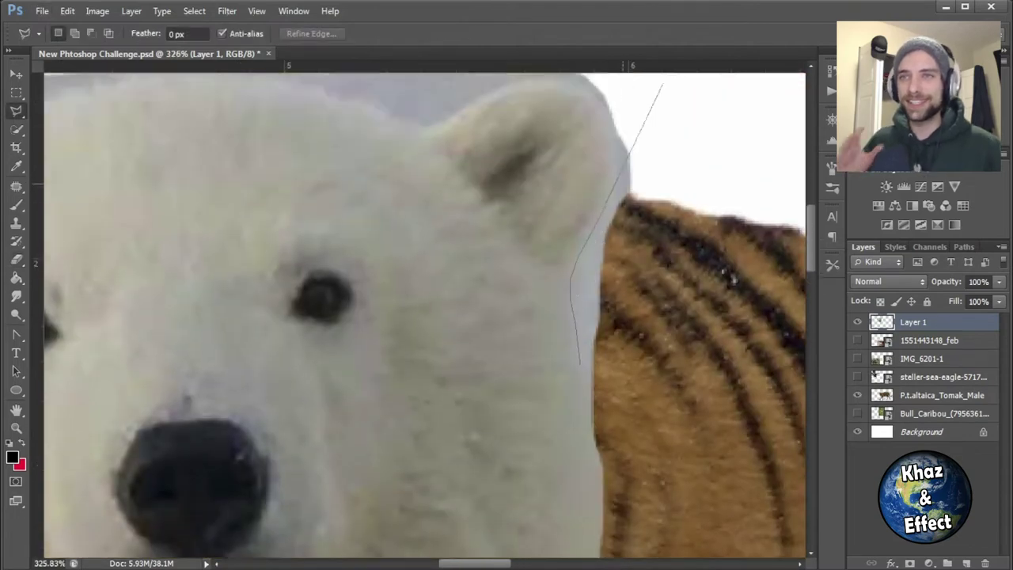
click(617, 220)
click(606, 152)
click(587, 123)
click(434, 174)
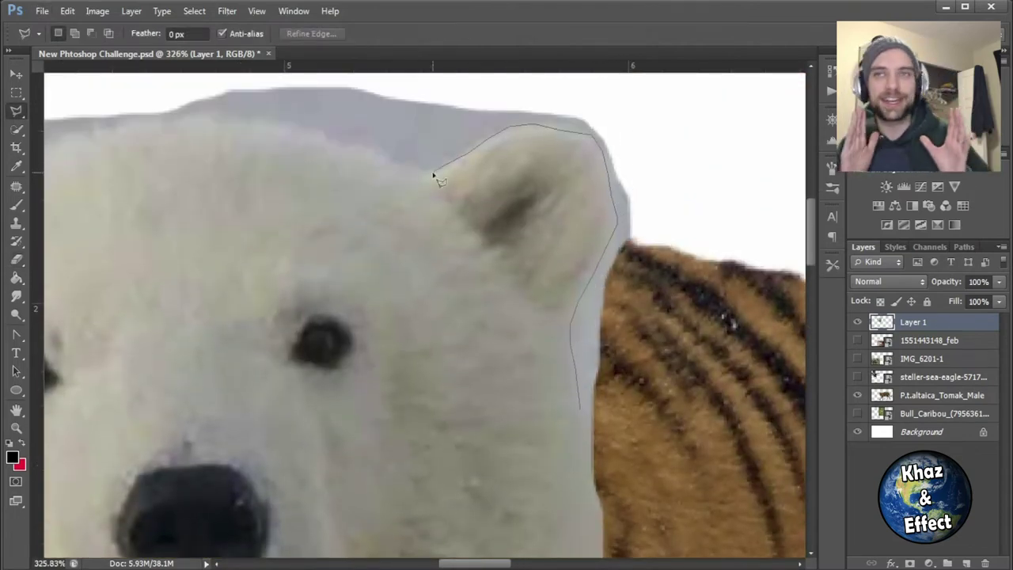
click(321, 138)
click(200, 120)
scroll(201, 121, left, 5)
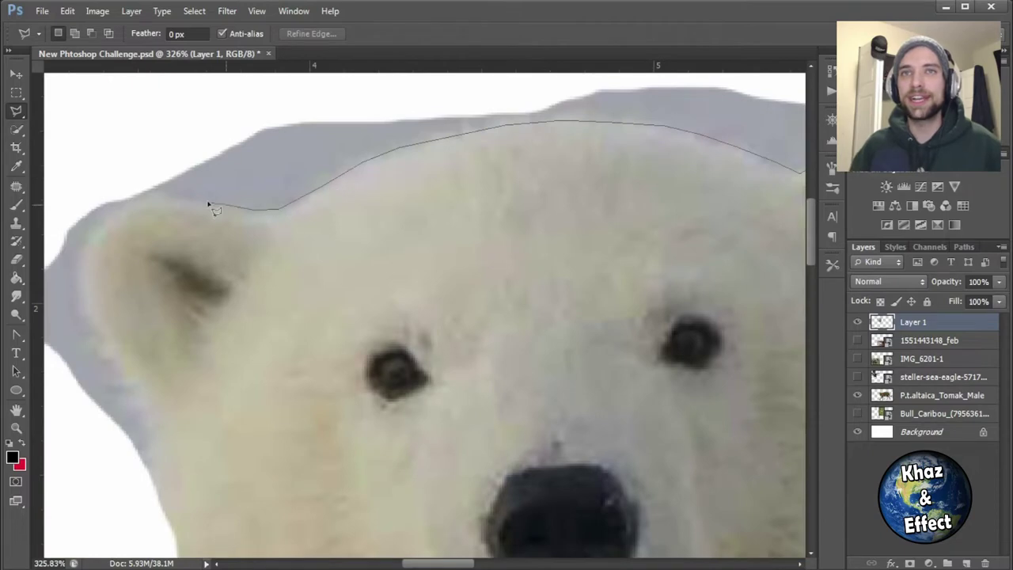
Step: Extend the lasso outline around the stray tiger fur and down the neck
click(165, 513)
scroll(119, 468, left, 3)
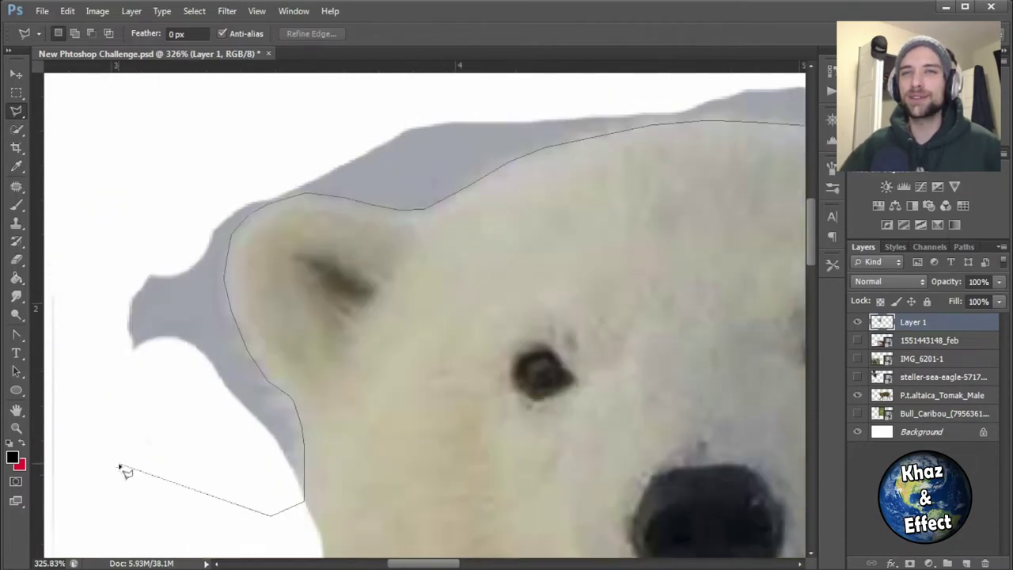
scroll(746, 265, right, 8)
click(746, 264)
scroll(474, 480, down, 4)
click(612, 304)
click(443, 518)
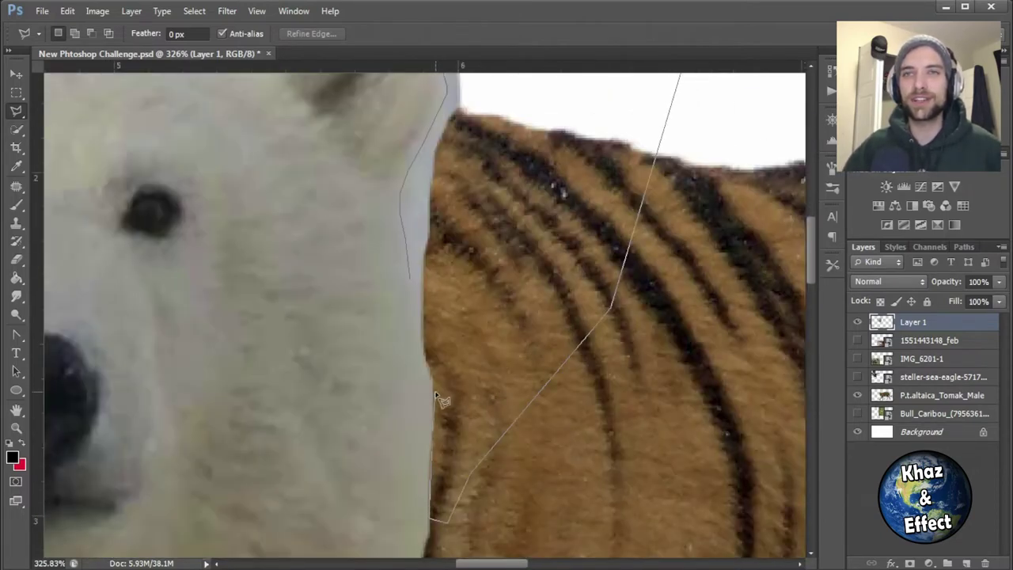
scroll(415, 289, down, 5)
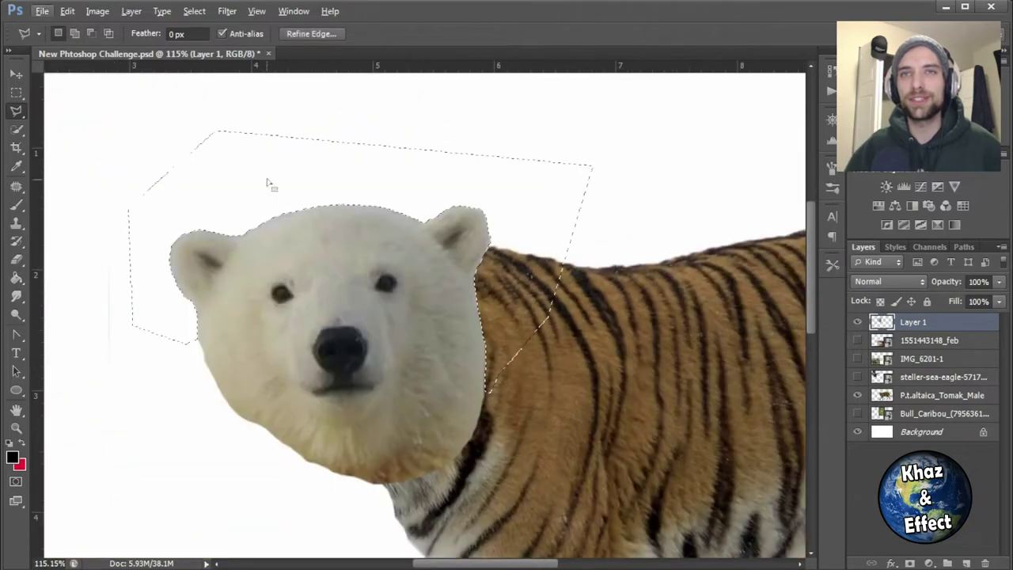
scroll(266, 182, up, 3)
Step: Set the eraser to 19 px and erase along the bear's edge against the tiger
key(e)
scroll(242, 300, up, 2)
click(73, 33)
text(19)
key(Return)
scroll(102, 293, up, 1)
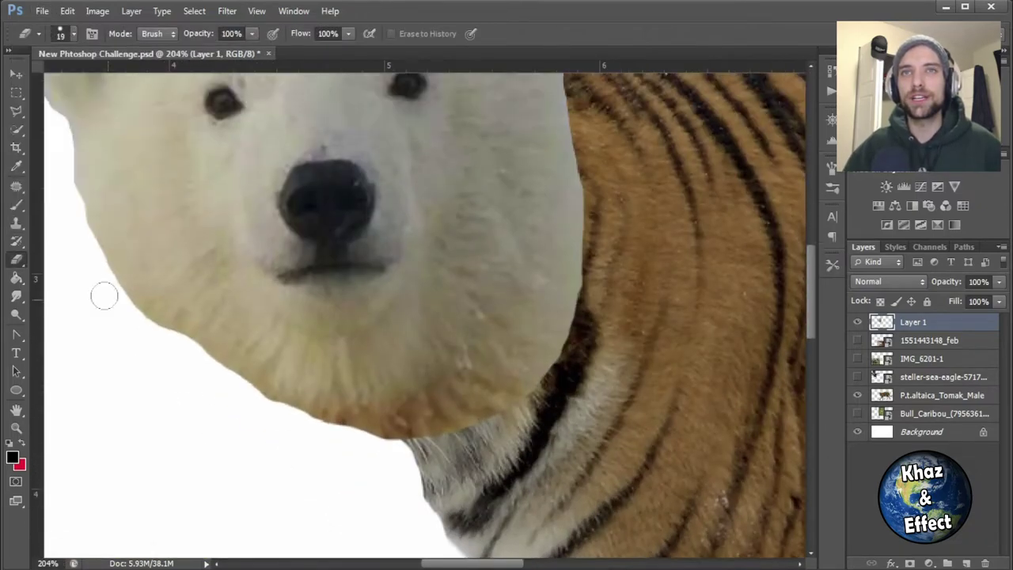
mouse_move(459, 436)
mouse_down()
mouse_move(572, 317)
mouse_move(592, 261)
mouse_up()
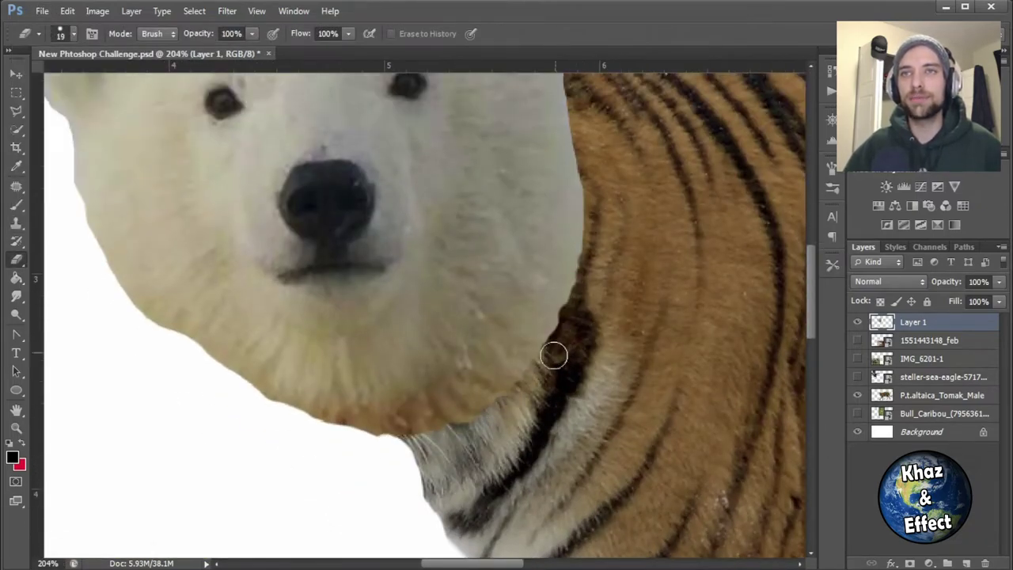
scroll(554, 355, down, 5)
scroll(371, 174, up, 6)
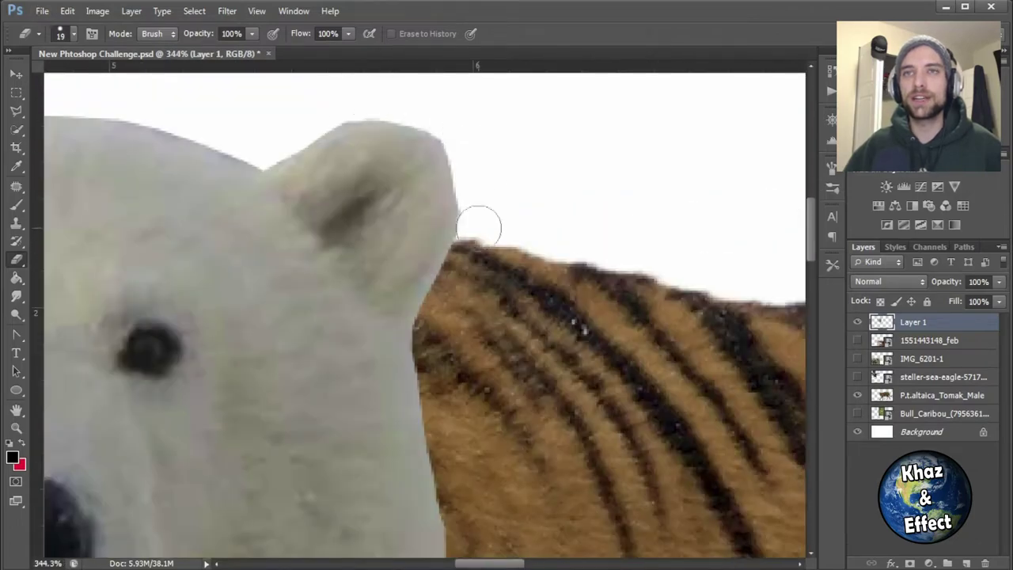
scroll(481, 219, down, 5)
key(r)
scroll(291, 209, up, 1)
Step: Smudge the bear-tiger seam downward along the neck
scroll(400, 233, up, 4)
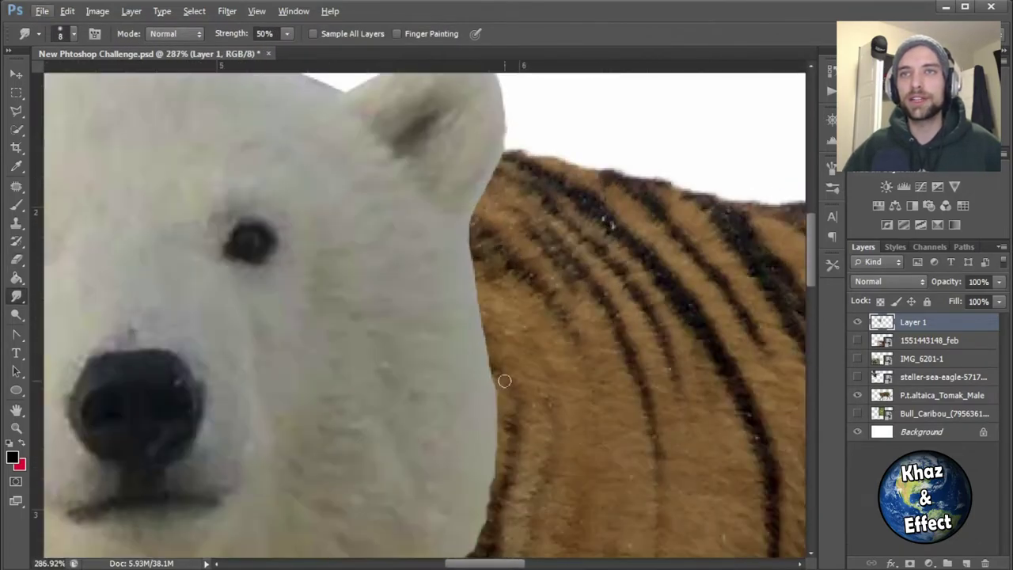
drag(475, 237, 506, 483)
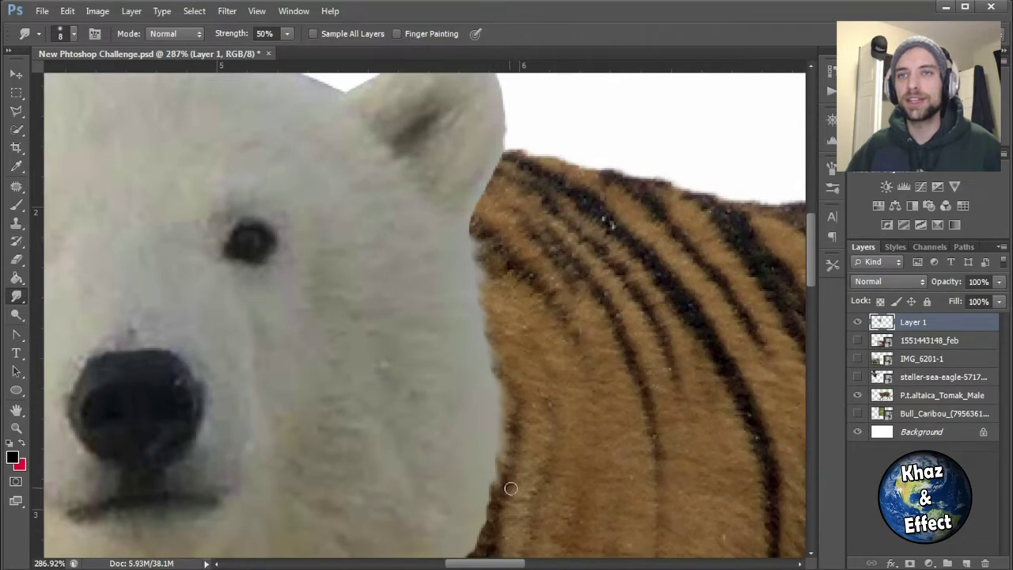
scroll(507, 483, down, 3)
mouse_move(482, 419)
mouse_down()
mouse_move(495, 479)
mouse_move(451, 498)
mouse_up()
scroll(428, 341, up, 1)
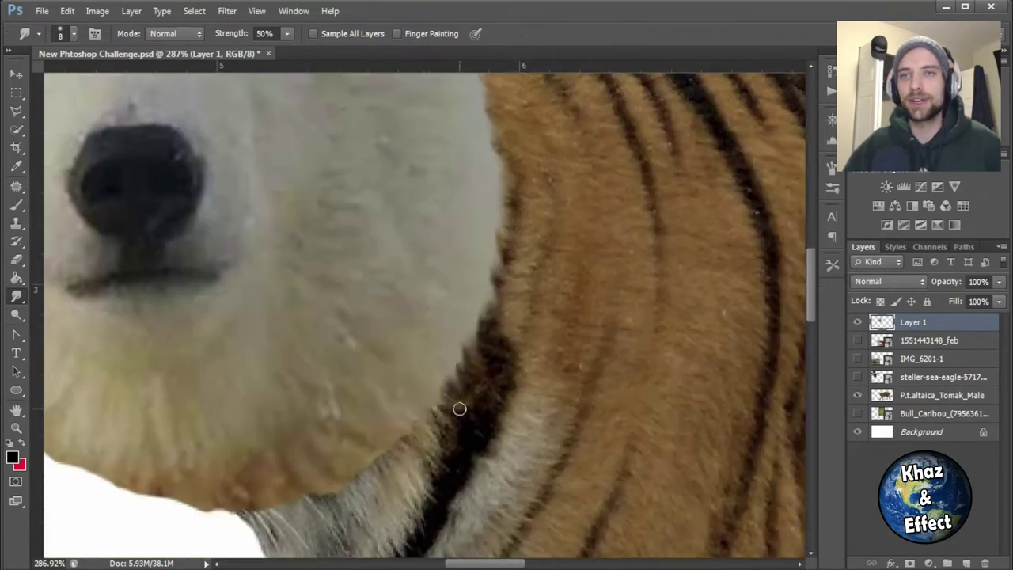
scroll(473, 542, down, 1)
Step: Push the chin fur down into the tiger and smudge the ears and crown edges
mouse_move(329, 409)
mouse_down()
mouse_move(238, 467)
mouse_move(221, 501)
mouse_up()
scroll(398, 461, up, 6)
scroll(398, 462, left, 5)
drag(578, 170, 747, 147)
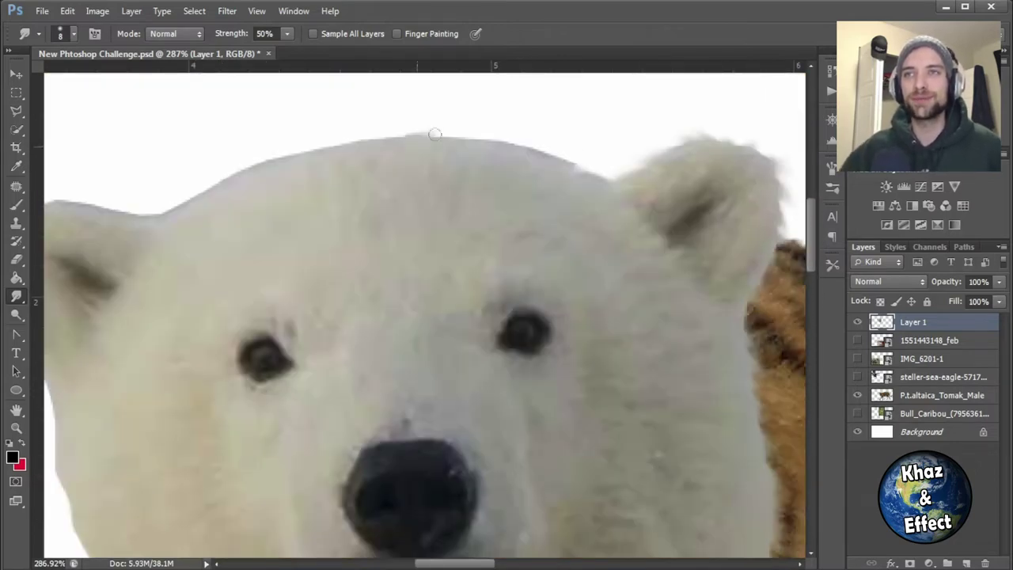
mouse_move(435, 135)
mouse_down()
mouse_move(609, 170)
mouse_move(449, 156)
mouse_move(368, 197)
mouse_move(183, 218)
mouse_move(169, 349)
mouse_up()
scroll(594, 162, left, 5)
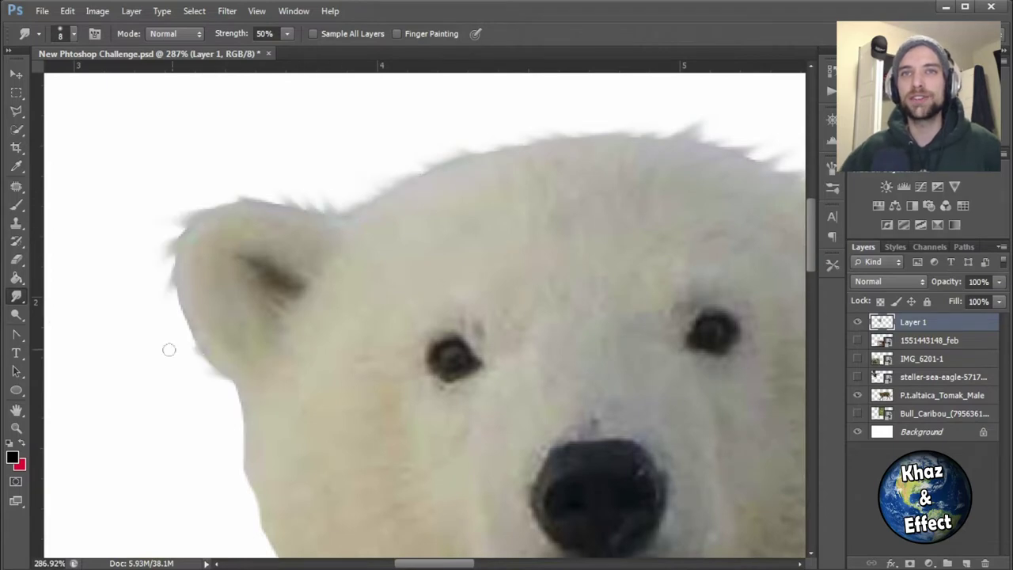
scroll(168, 349, down, 3)
Step: Smudge the lower head and chin edges, then fit the whole image on screen
mouse_move(225, 293)
mouse_down()
mouse_move(250, 400)
mouse_move(289, 487)
mouse_up()
scroll(288, 486, down, 4)
mouse_move(290, 349)
mouse_down()
mouse_move(352, 456)
mouse_move(425, 505)
mouse_up()
scroll(425, 504, down, 4)
mouse_move(411, 308)
mouse_down()
mouse_move(545, 426)
mouse_move(609, 421)
mouse_move(685, 456)
mouse_up()
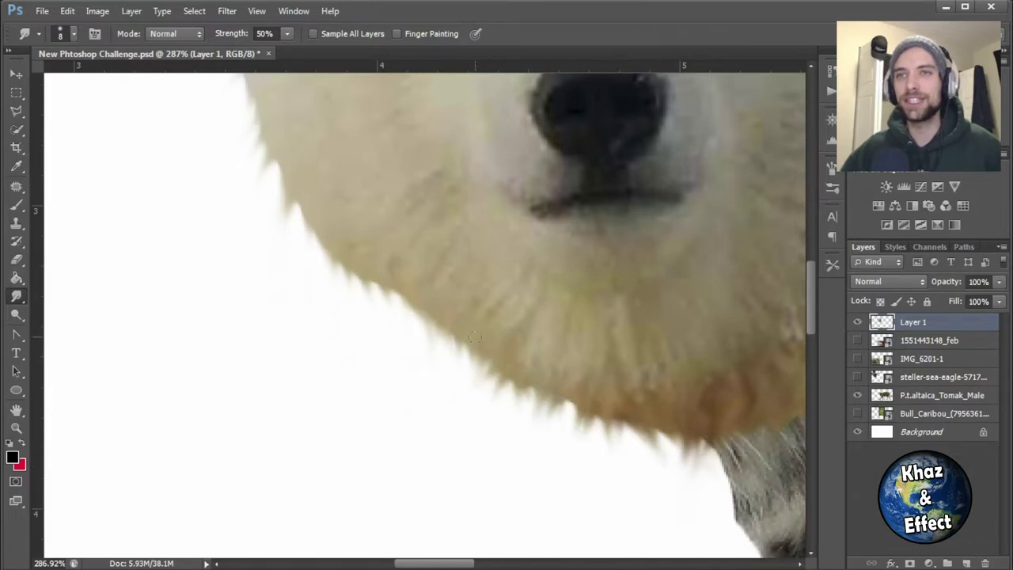
mouse_move(474, 338)
mouse_down()
mouse_move(434, 294)
mouse_move(375, 367)
mouse_move(323, 253)
mouse_up()
key(ctrl+0)
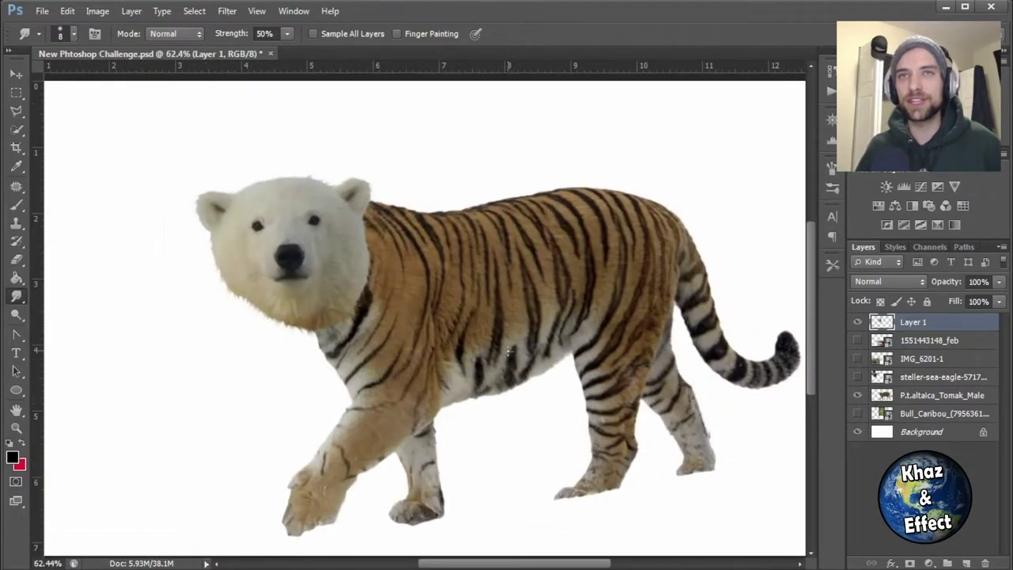
Step: Give the bear head layer a drop shadow: size 0, spread 0, distance 4, angle 169°, opacity about 20%
double_click(880, 322)
click(543, 479)
drag(714, 393, 699, 393)
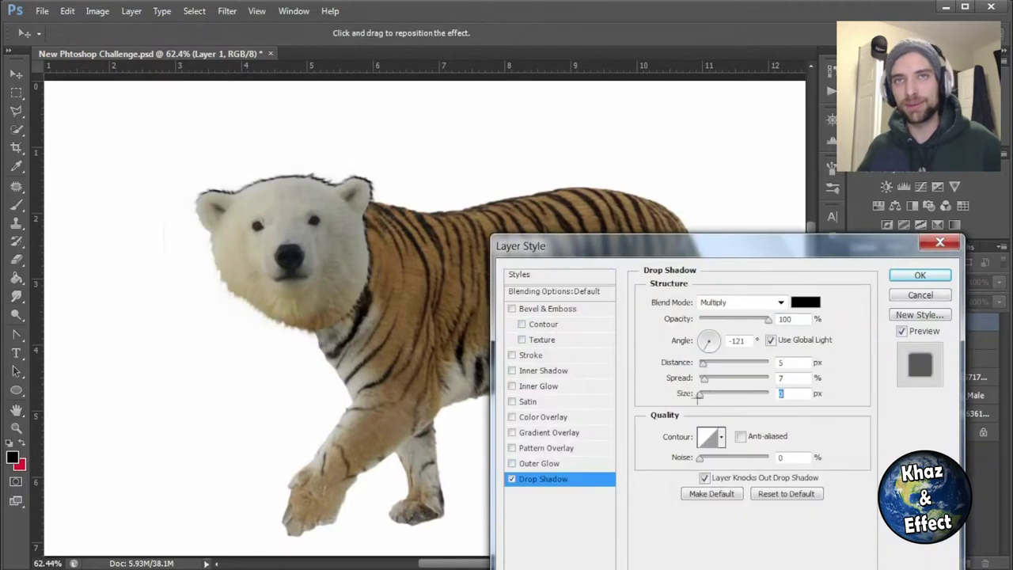
mouse_move(708, 348)
mouse_down()
mouse_move(705, 326)
mouse_move(699, 340)
mouse_up()
click(695, 361)
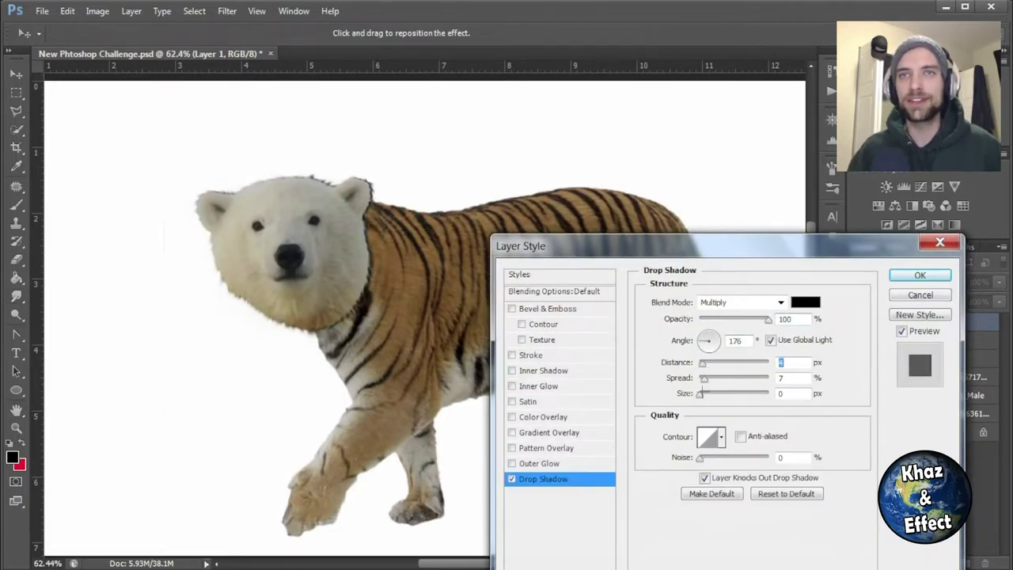
drag(687, 337, 699, 338)
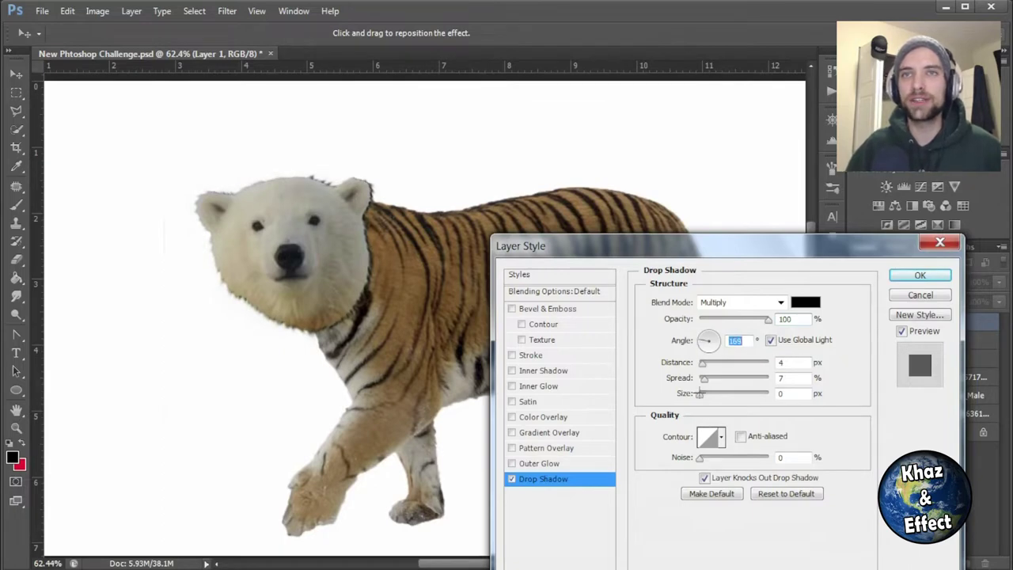
drag(767, 318, 712, 317)
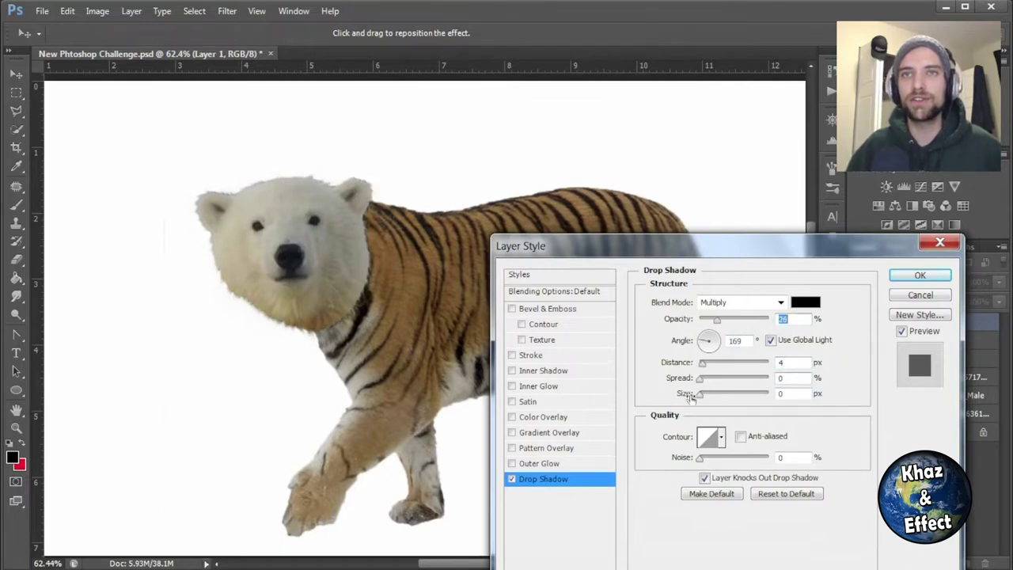
click(919, 275)
scroll(649, 316, down, 2)
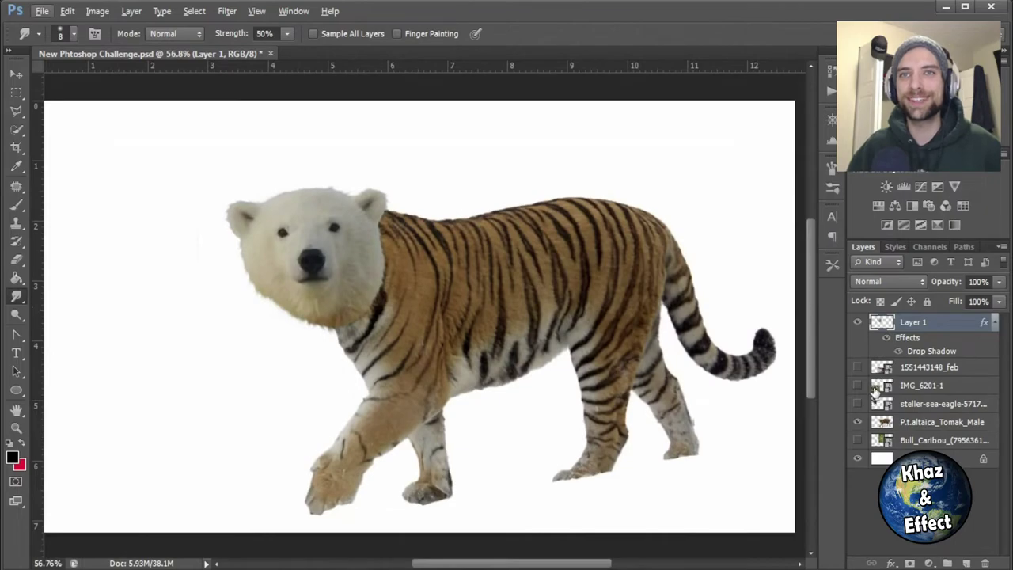
Step: Show the Bull_Caribou layer, move it to the top, and enlarge it over the left half
click(857, 440)
drag(926, 440, 926, 318)
key(ctrl+t)
drag(526, 262, 649, 273)
drag(723, 81, 739, 68)
key(ctrl+minus)
drag(586, 119, 471, 156)
drag(311, 170, 271, 90)
key(Return)
Step: Tilt the caribou photo slightly and keep it above the bear head layer
key(ctrl+bracketleft)
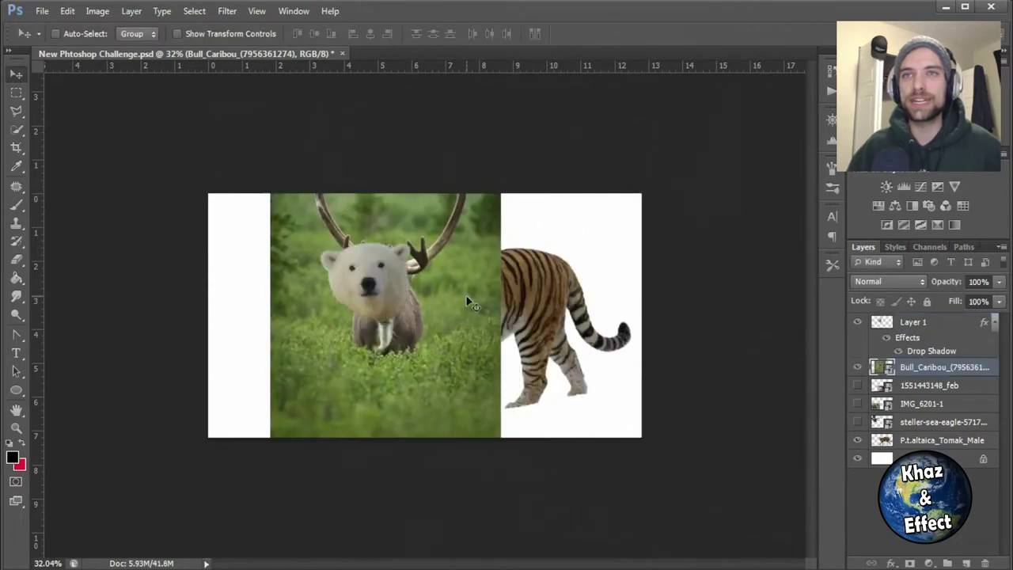
key(ctrl+t)
drag(467, 301, 457, 318)
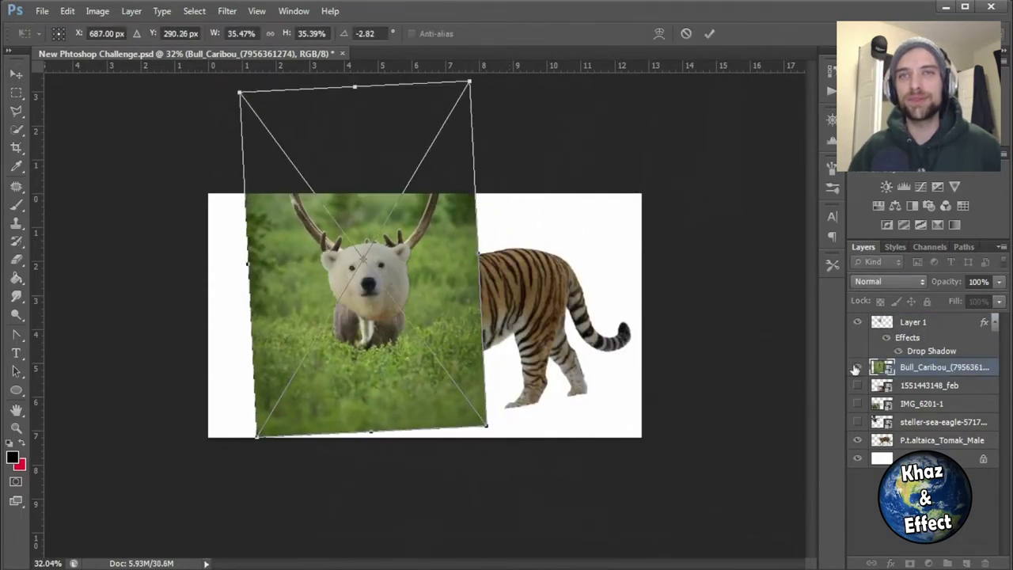
key(Return)
key(ctrl+bracketright)
key(ctrl+plus)
Step: Select the bear head and tiger layers together and resize them with Free Transform
right_click(922, 341)
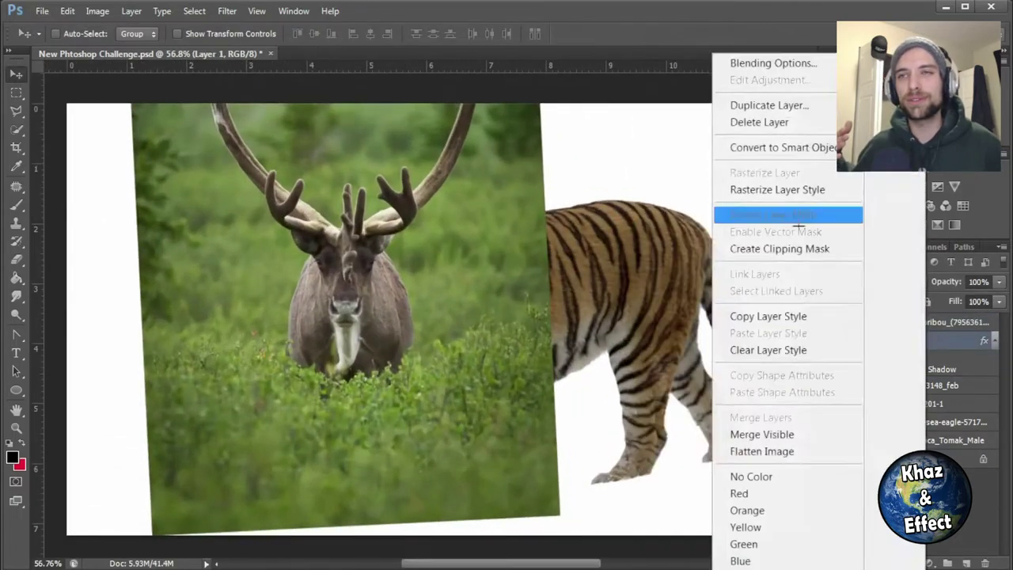
ctrl+click(957, 440)
right_click(922, 340)
key(Escape)
key(ctrl+t)
scroll(289, 246, right, 3)
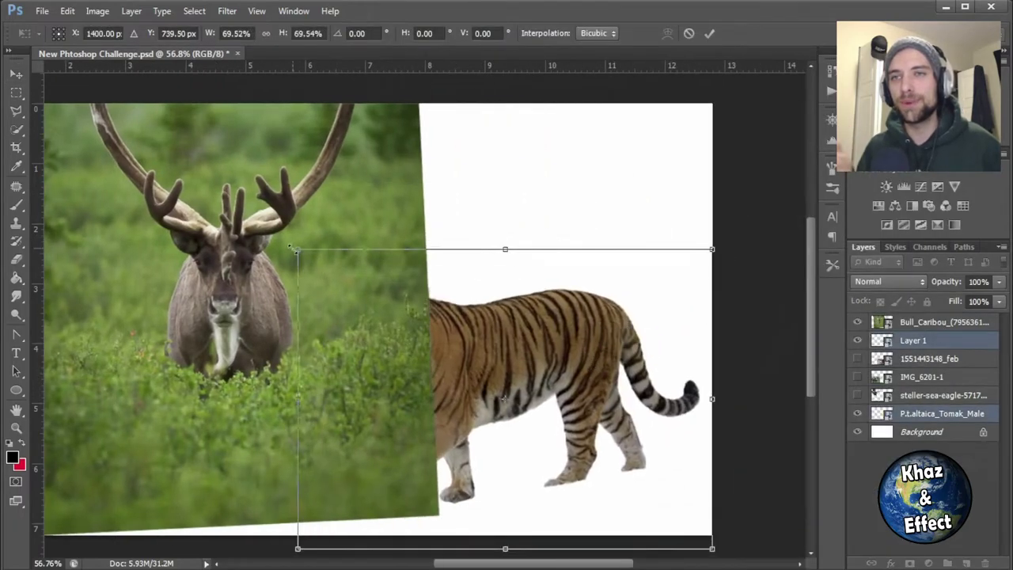
drag(290, 246, 294, 163)
key(Return)
key(ctrl+t)
scroll(722, 153, up, 3)
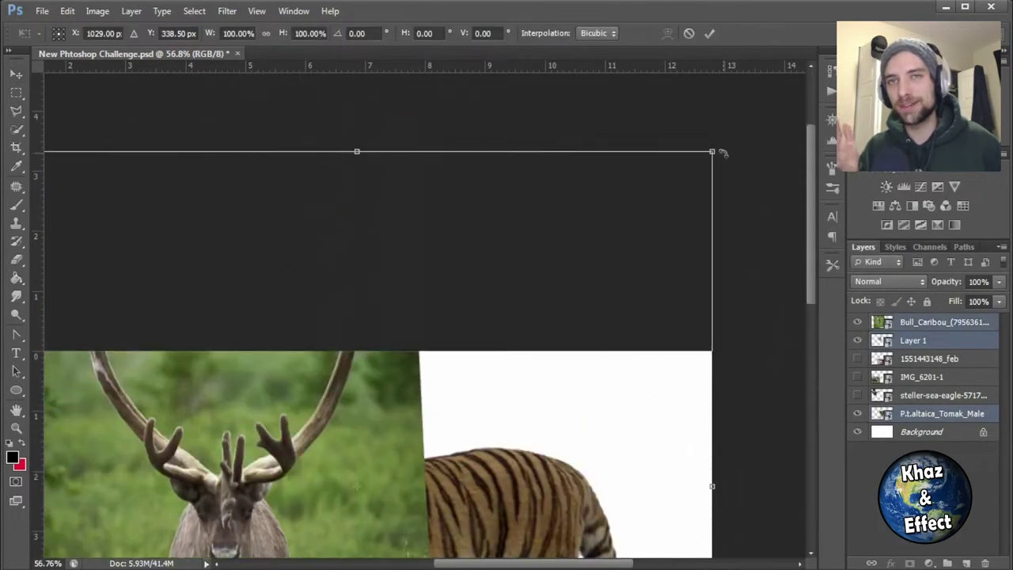
scroll(722, 153, down, 3)
drag(722, 152, 425, 355)
key(Escape)
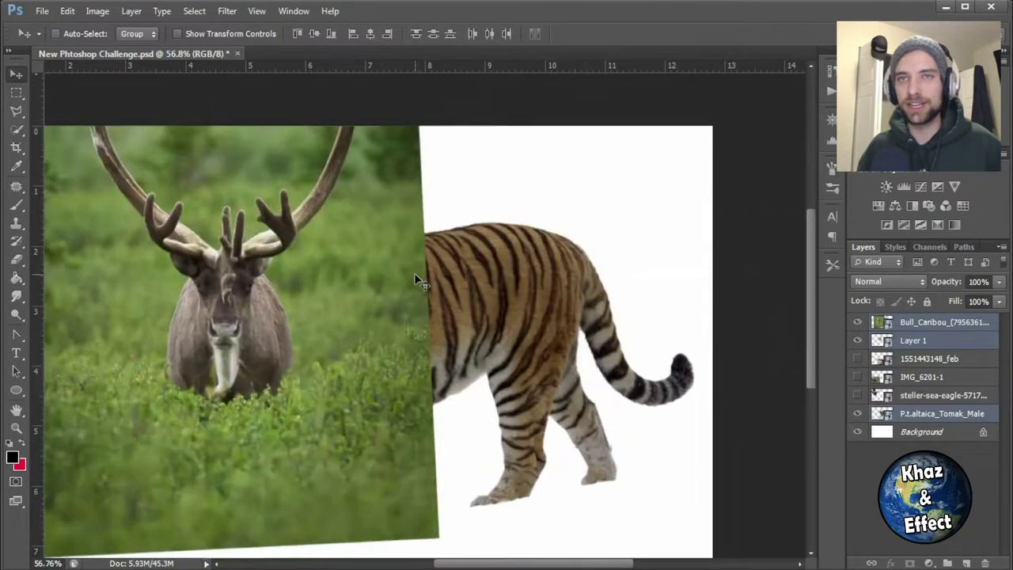
scroll(416, 280, down, 3)
Step: Shift the caribou photo right and zoom in on its antlers
drag(334, 332, 424, 332)
scroll(424, 332, up, 5)
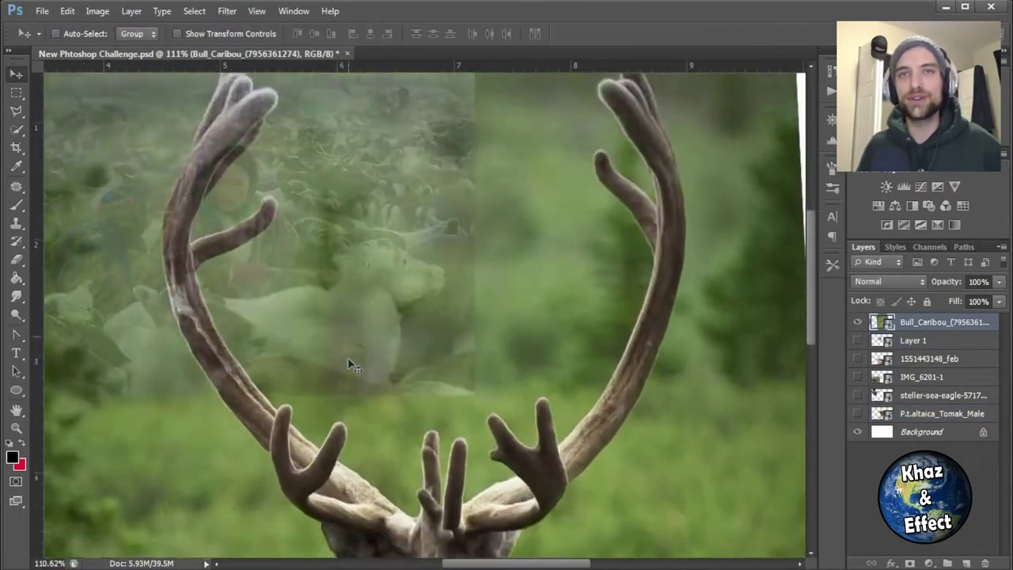
scroll(427, 396, up, 3)
key(l)
scroll(512, 445, up, 2)
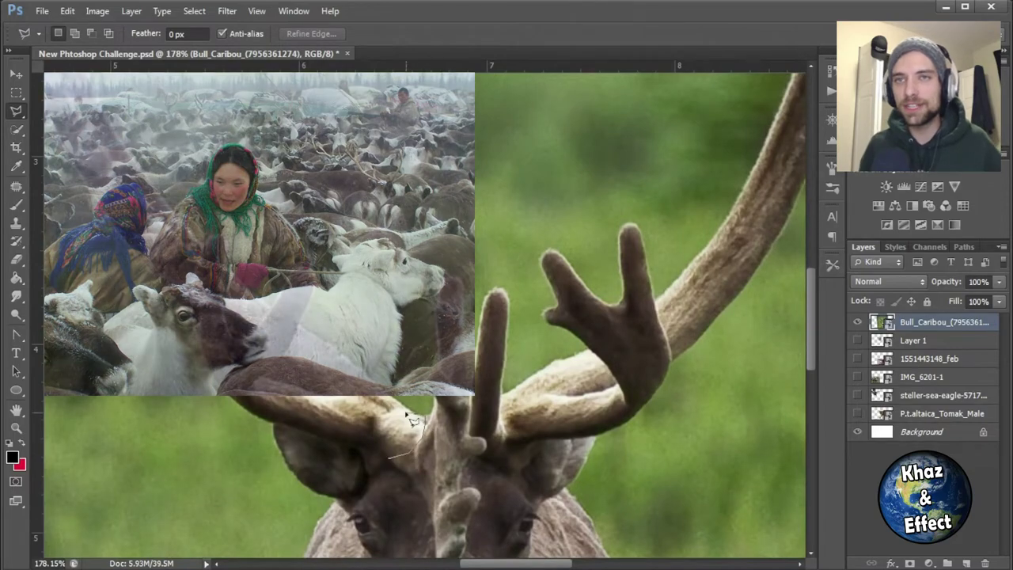
scroll(435, 387, up, 2)
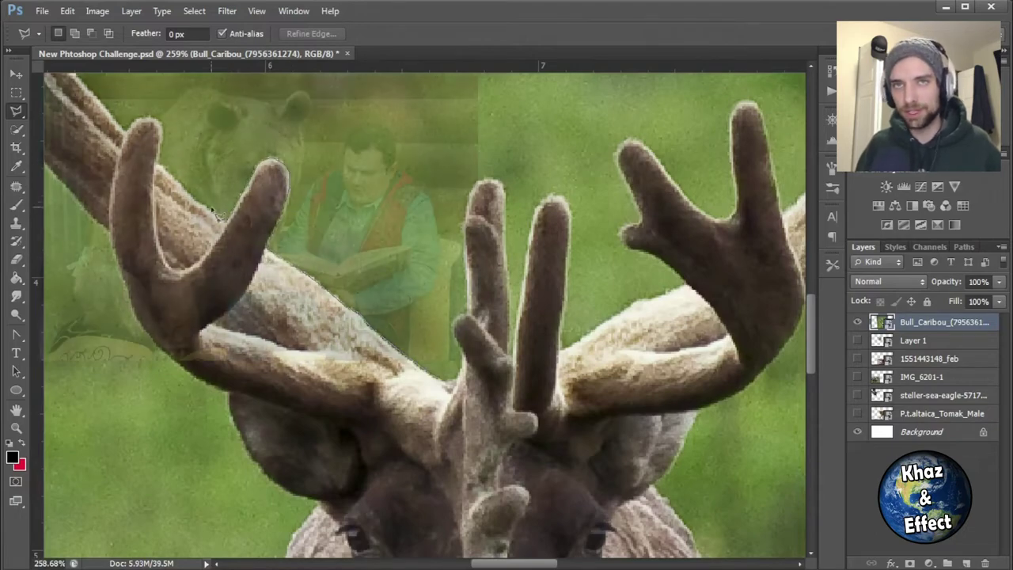
drag(240, 229, 523, 486)
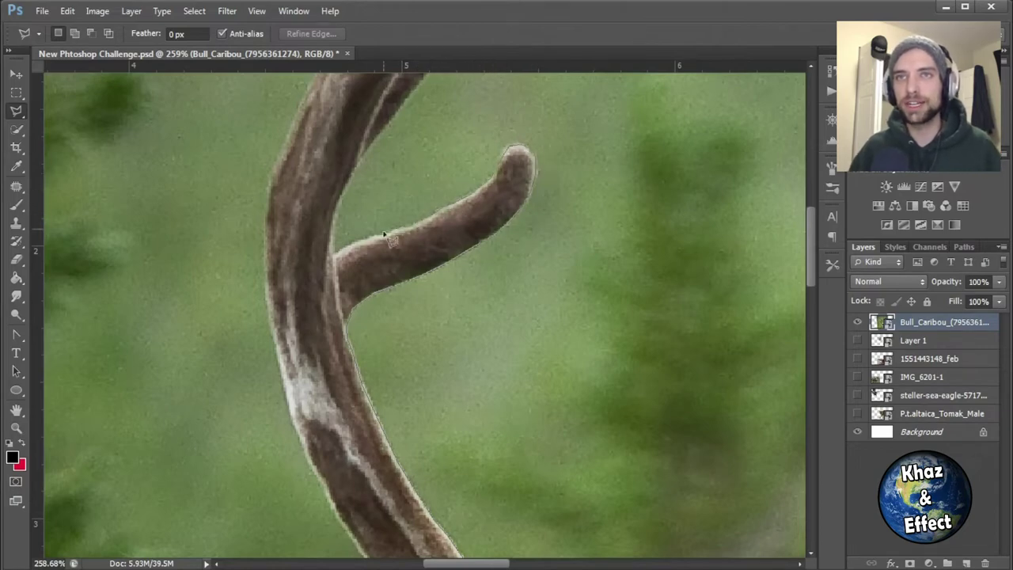
scroll(388, 237, down, 5)
scroll(388, 237, up, 1)
Step: Try selecting the antlers with the Quick Selection tool, then discard that selection
right_click(15, 111)
click(16, 129)
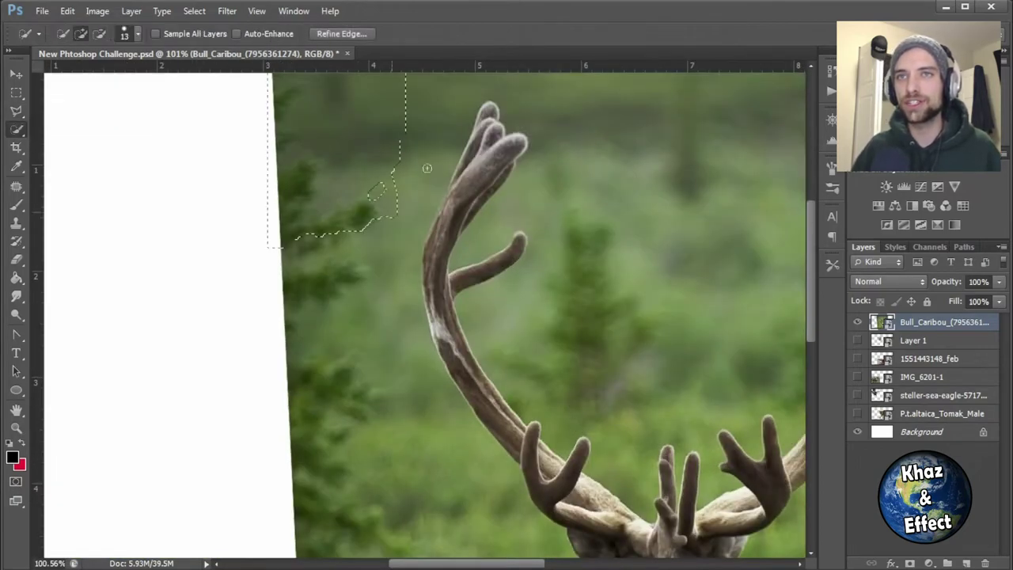
drag(441, 113, 119, 34)
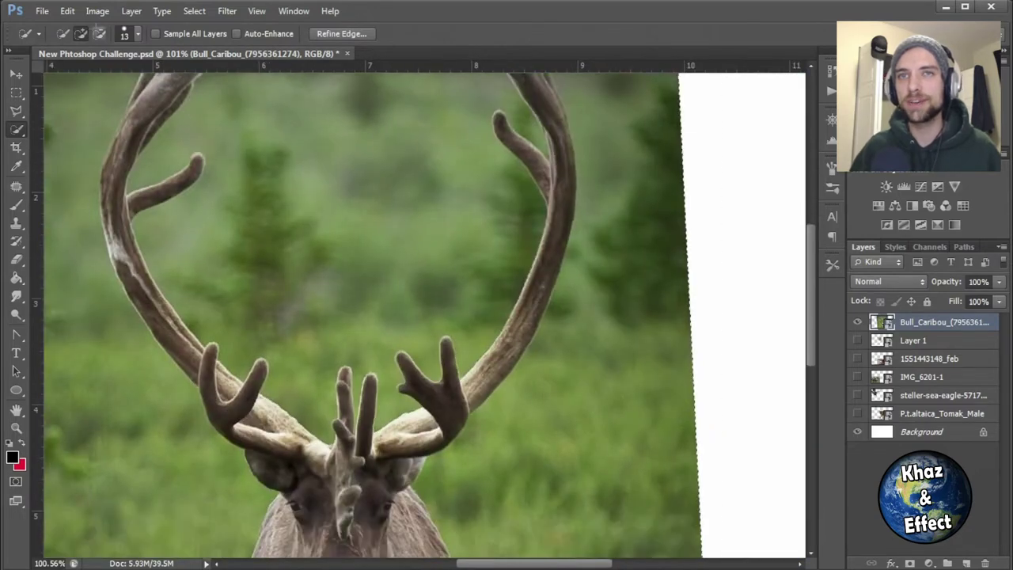
click(99, 33)
scroll(506, 237, up, 1)
mouse_move(554, 166)
mouse_down()
mouse_move(555, 303)
mouse_move(505, 381)
mouse_move(551, 278)
mouse_move(556, 163)
mouse_move(540, 275)
mouse_move(314, 503)
mouse_move(228, 459)
mouse_move(133, 324)
mouse_move(140, 168)
mouse_move(170, 82)
mouse_move(127, 179)
mouse_up()
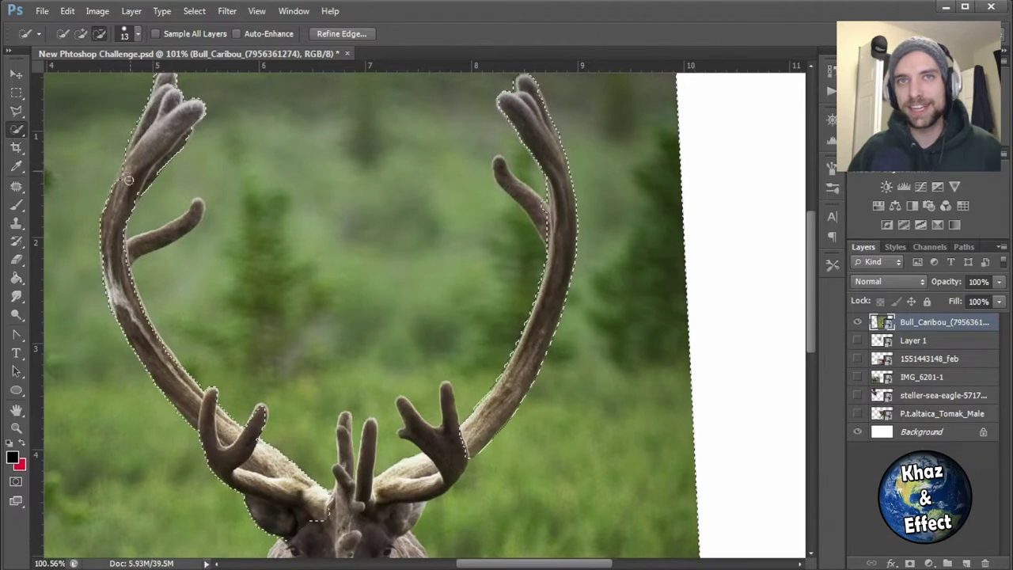
key(ctrl+d)
Step: Outline both antlers with the Polygonal Lasso and copy the selection
key(l)
scroll(170, 409, up, 1)
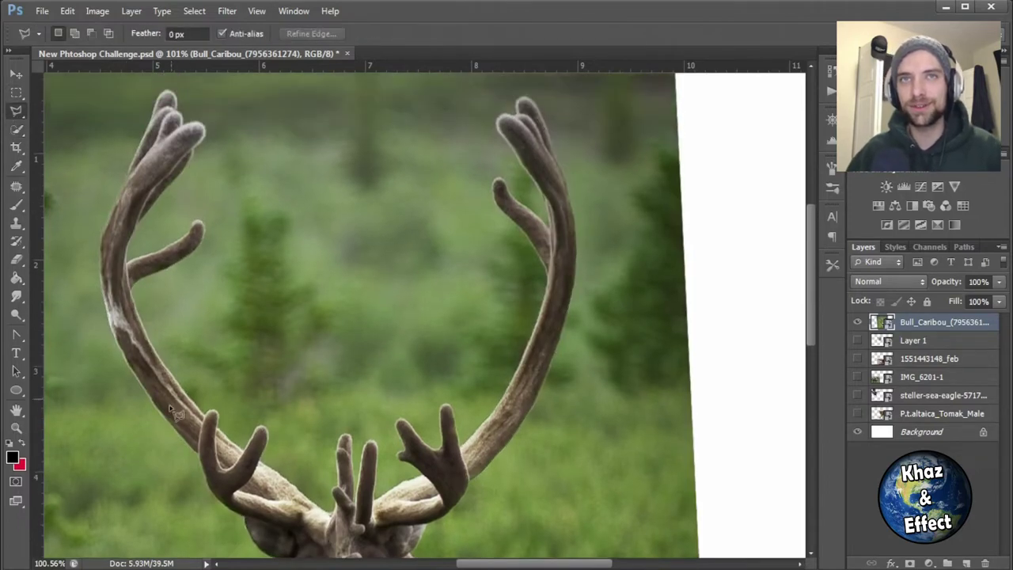
scroll(170, 409, up, 1)
scroll(271, 237, down, 3)
mouse_move(249, 145)
mouse_down()
mouse_move(271, 237)
mouse_move(336, 394)
mouse_up()
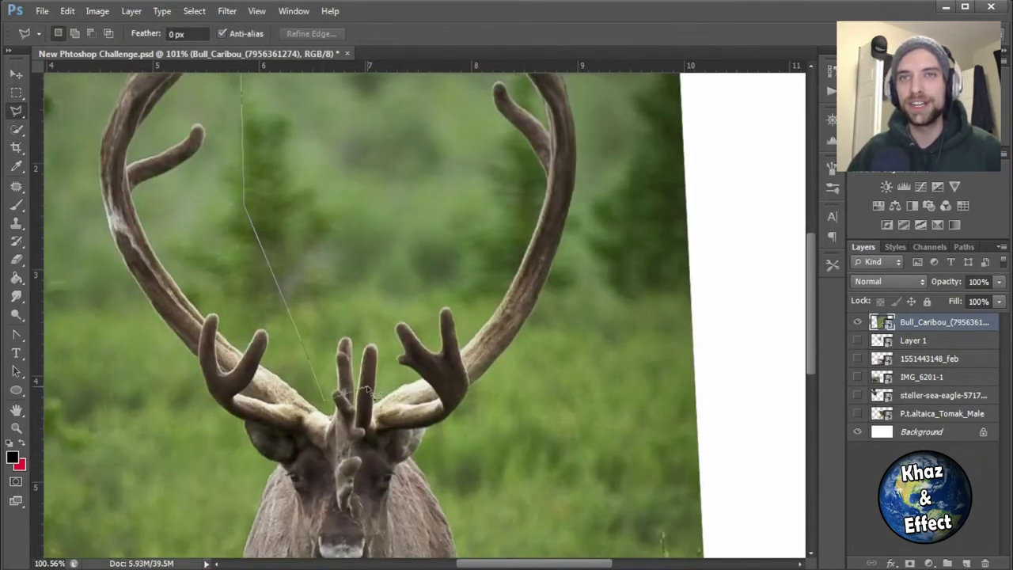
click(368, 326)
click(458, 287)
scroll(458, 287, up, 3)
click(463, 119)
scroll(475, 237, down, 3)
click(610, 262)
scroll(396, 316, up, 2)
key(Return)
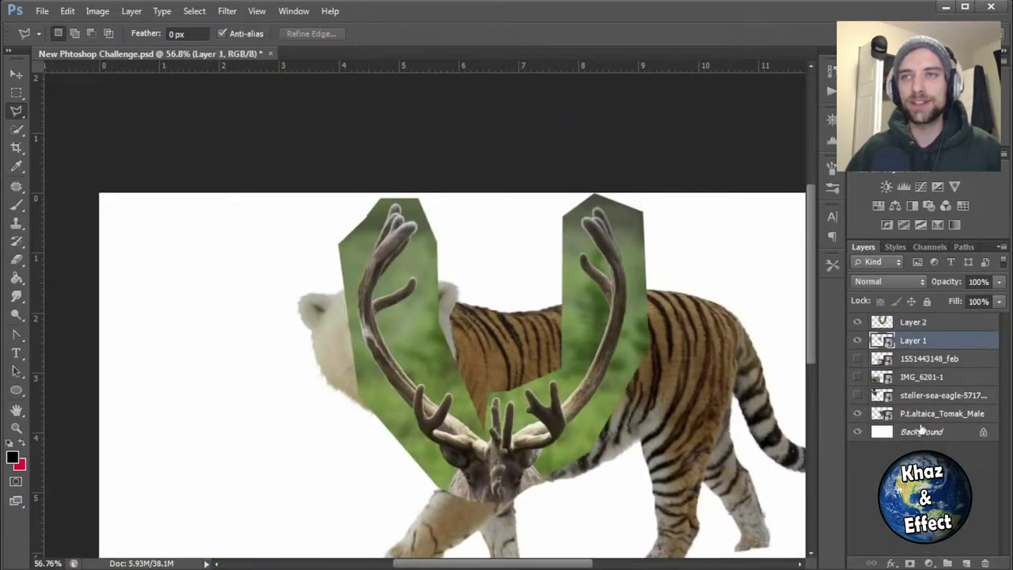
Step: Select the antlers and tiger layers together and scale them down as a group
ctrl+click(922, 413)
key(ctrl+t)
right_click(918, 324)
ctrl+click(913, 322)
key(ctrl+t)
drag(266, 226, 372, 264)
drag(717, 414, 678, 385)
scroll(652, 389, up, 1)
key(Return)
Step: Move the antlers onto the polar bear's head and shrink them to about 63%
key(v)
drag(491, 456, 436, 267)
key(ctrl+t)
key(Return)
scroll(660, 368, up, 1)
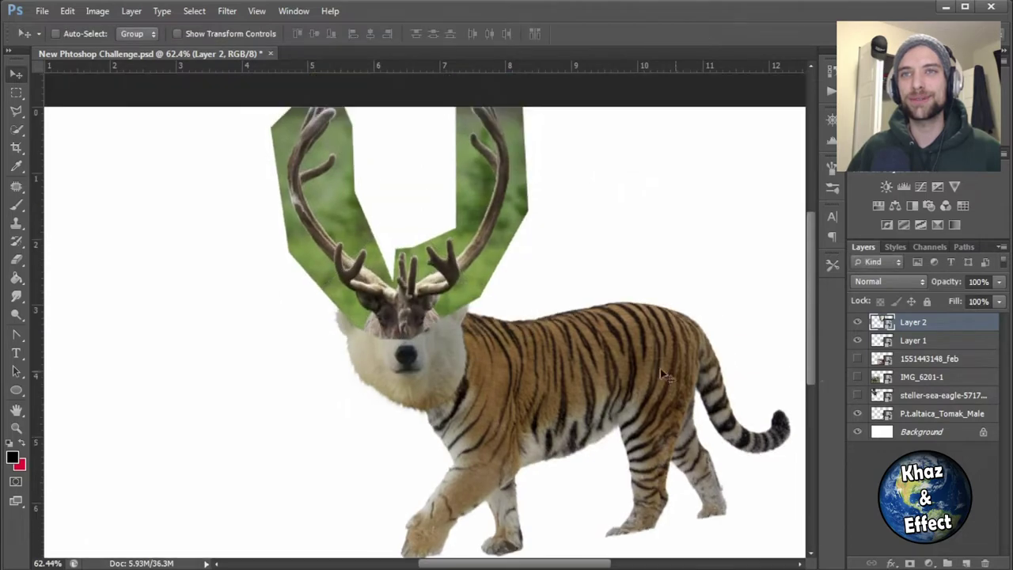
key(ctrl+t)
drag(530, 88, 489, 134)
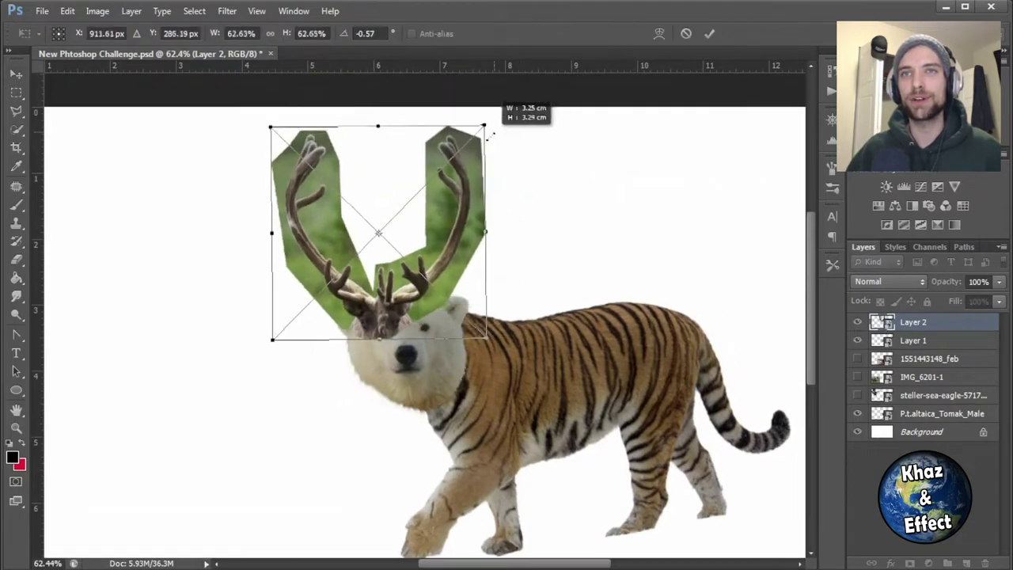
mouse_move(441, 219)
mouse_down()
mouse_move(463, 224)
mouse_move(456, 219)
mouse_up()
key(Return)
Step: Try selecting the white area around the antlers with the Magic Wand, then deselect
key(m)
scroll(427, 352, up, 5)
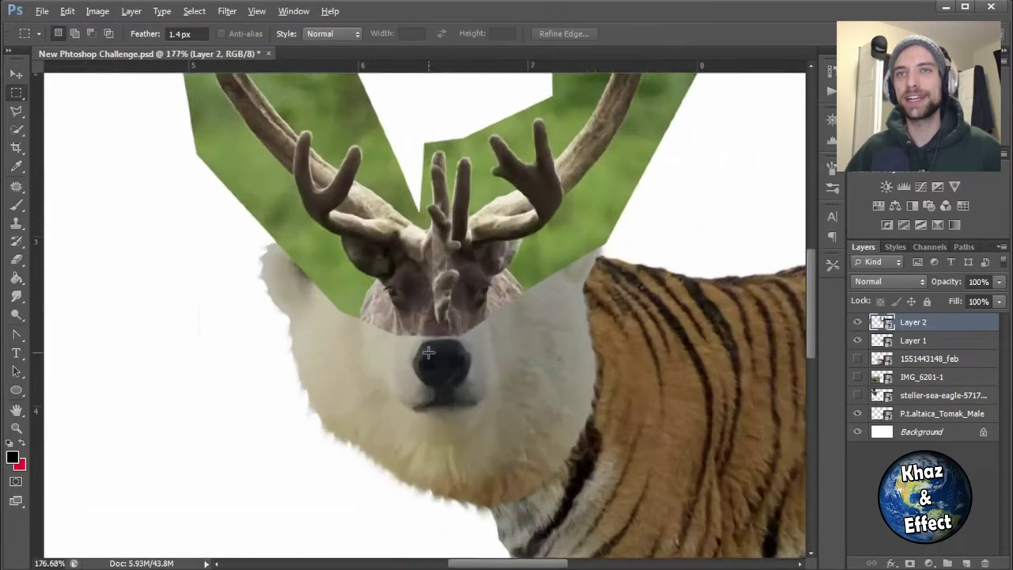
scroll(427, 352, up, 4)
key(w)
click(321, 227)
click(343, 34)
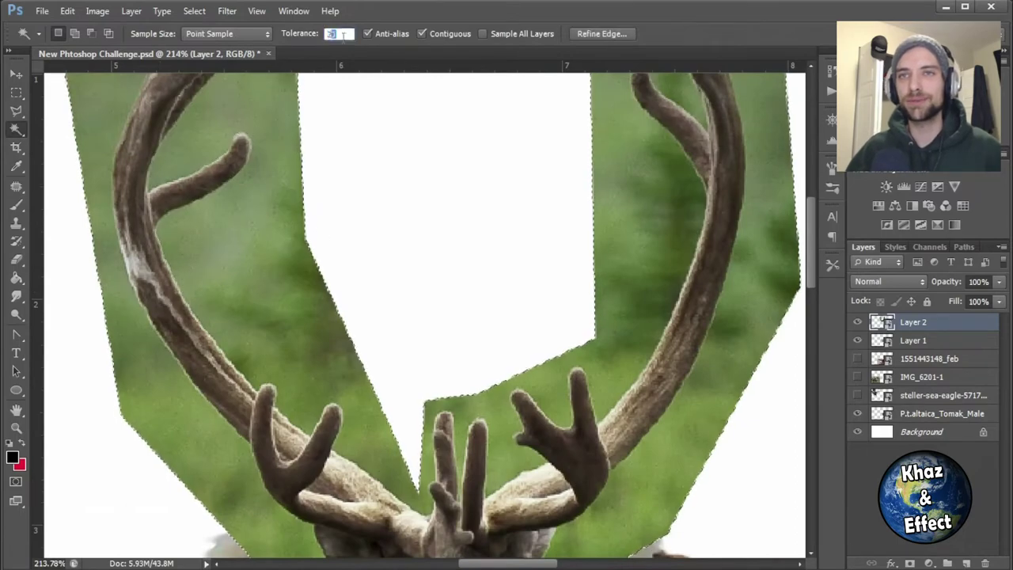
key(ctrl+d)
Step: Start a lasso outline near the antler base, then abandon it for the Rectangular Marquee
scroll(237, 317, up, 2)
key(l)
click(357, 435)
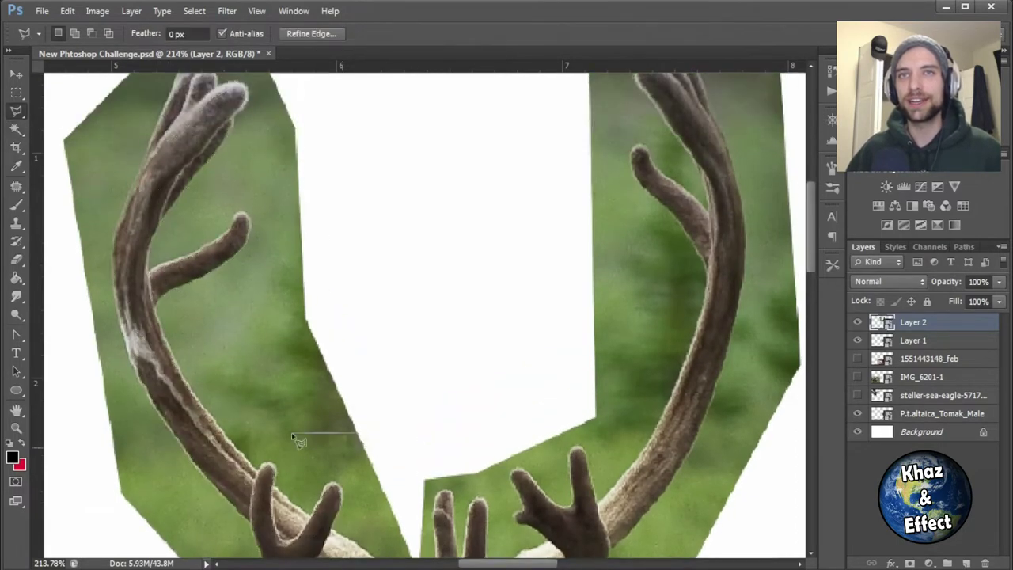
scroll(292, 437, up, 2)
scroll(330, 351, down, 2)
key(m)
scroll(388, 307, up, 5)
key(l)
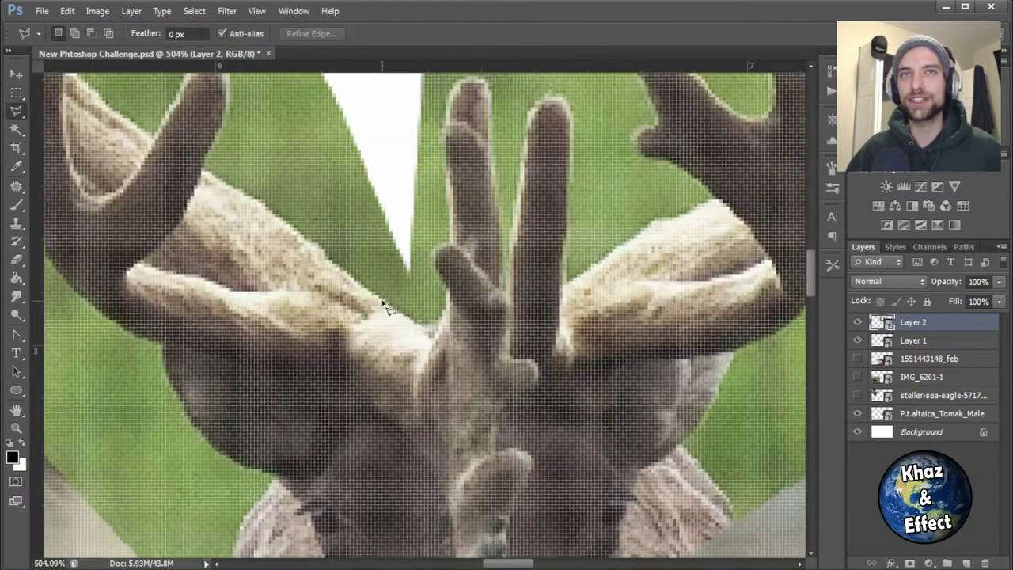
scroll(218, 155, up, 3)
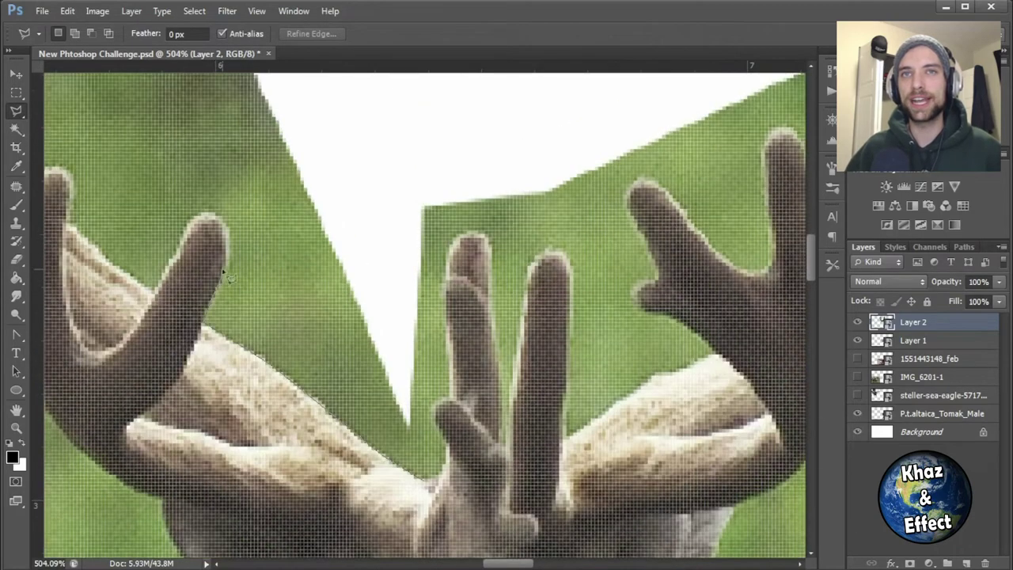
scroll(404, 298, down, 10)
scroll(705, 355, up, 1)
key(m)
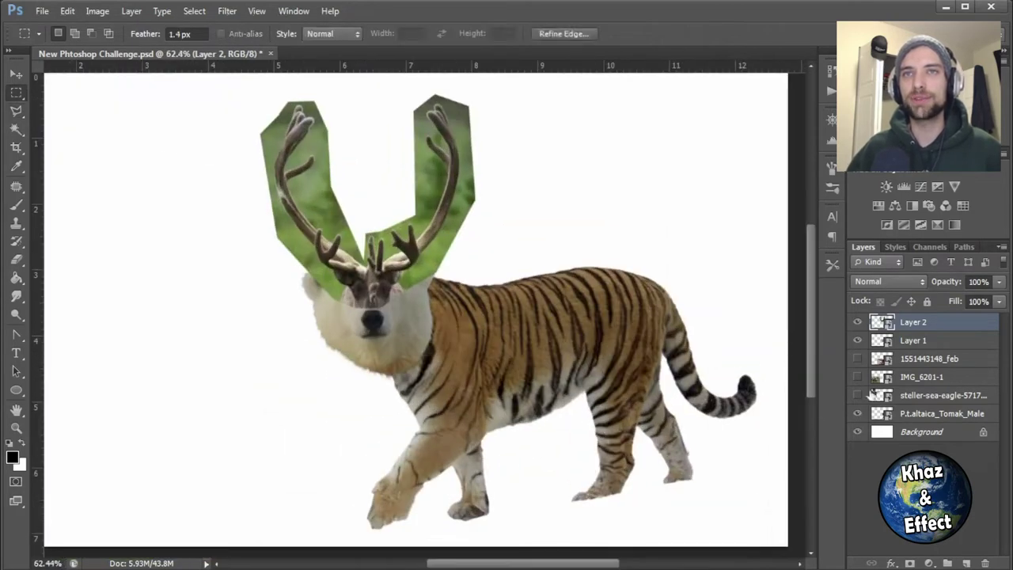
key(ctrl+shift+d)
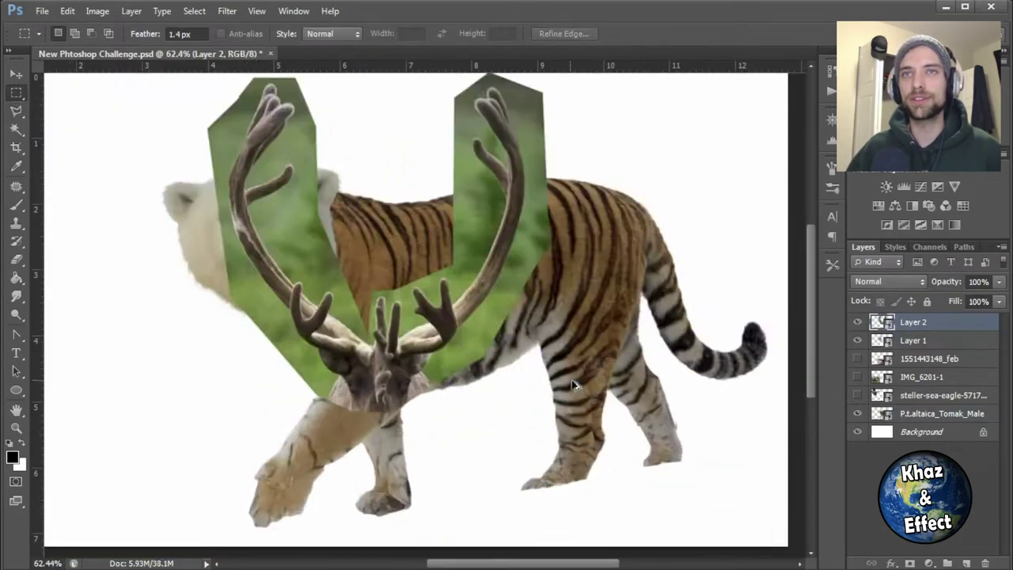
scroll(427, 237, up, 6)
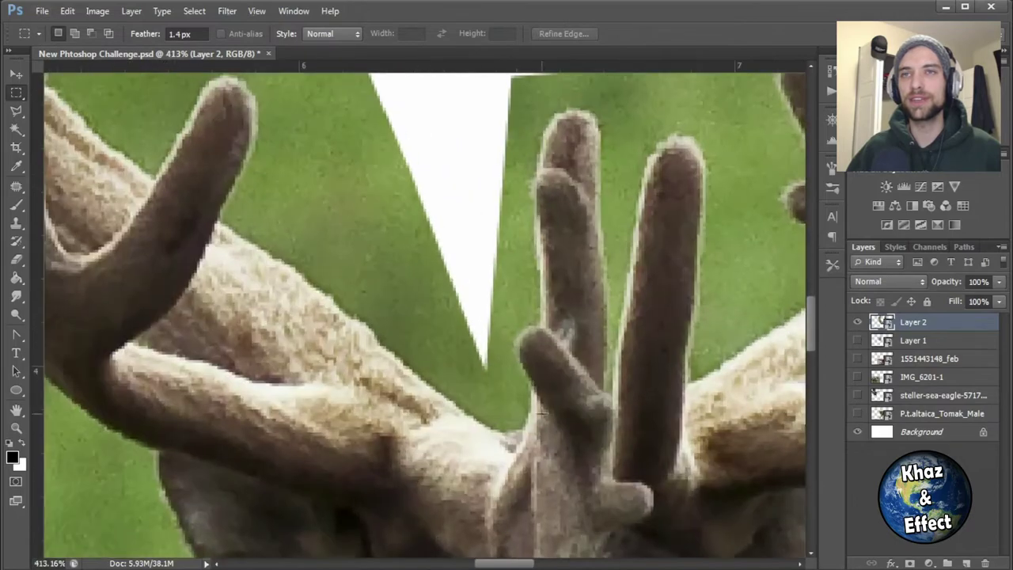
Step: Choose the lasso variant for tracing and scroll the view to the caribou's antlers
right_click(16, 112)
click(79, 144)
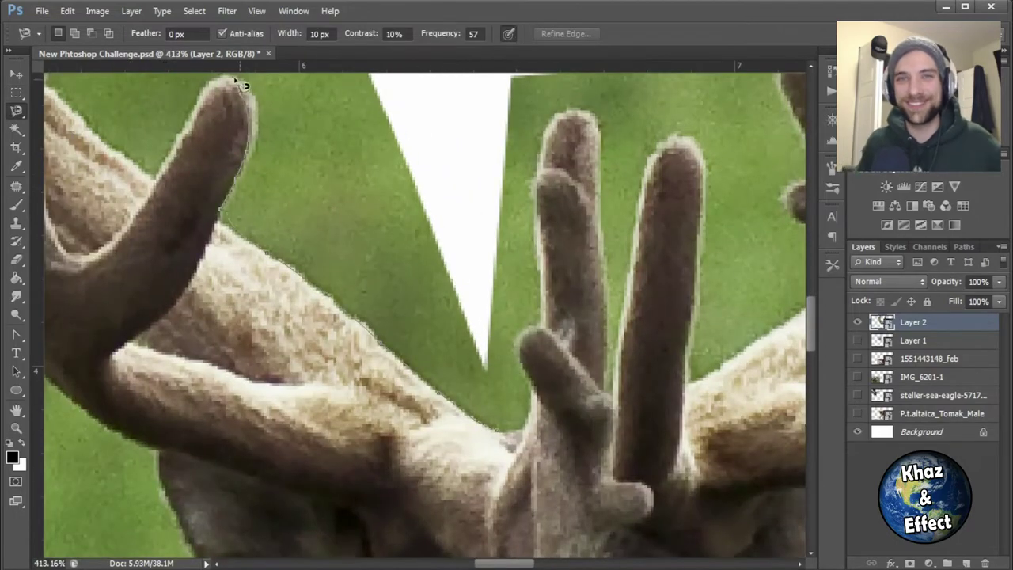
scroll(286, 187, left, 5)
key(shift+l)
scroll(474, 405, down, 1)
scroll(475, 404, right, 5)
scroll(474, 405, down, 8)
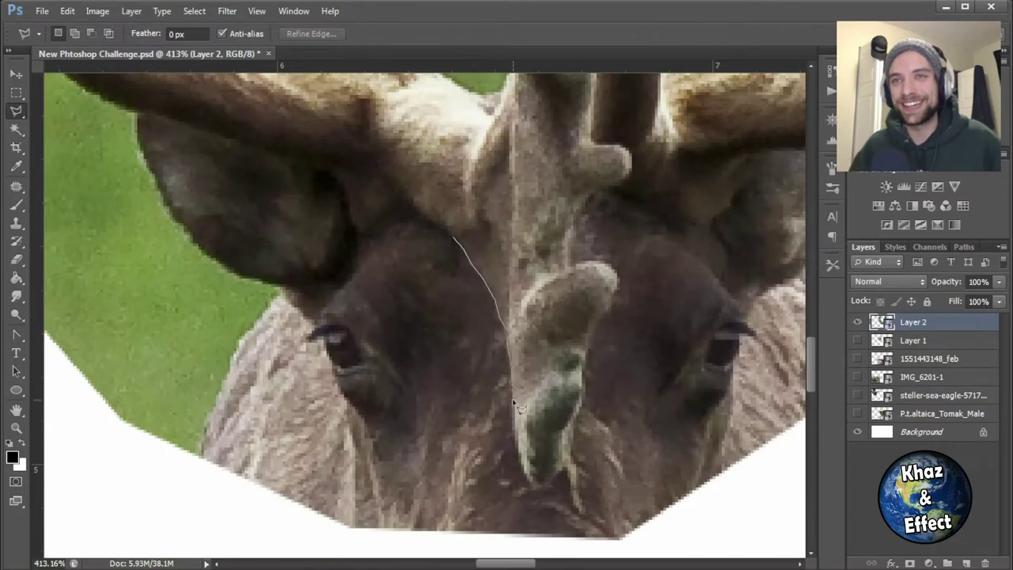
Step: Trace the selection along the antler tip and its first edges
drag(534, 489, 569, 451)
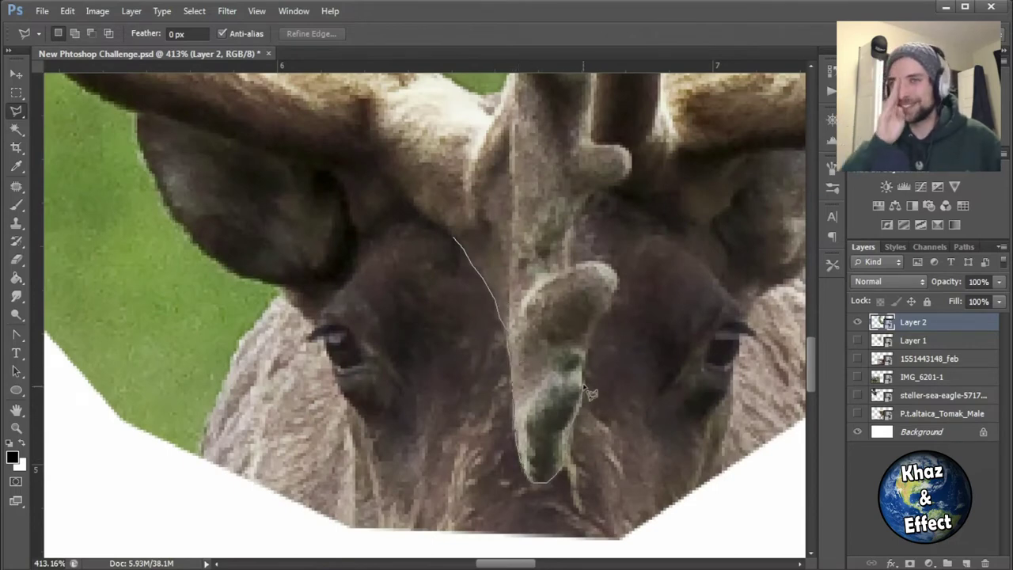
drag(587, 338, 614, 310)
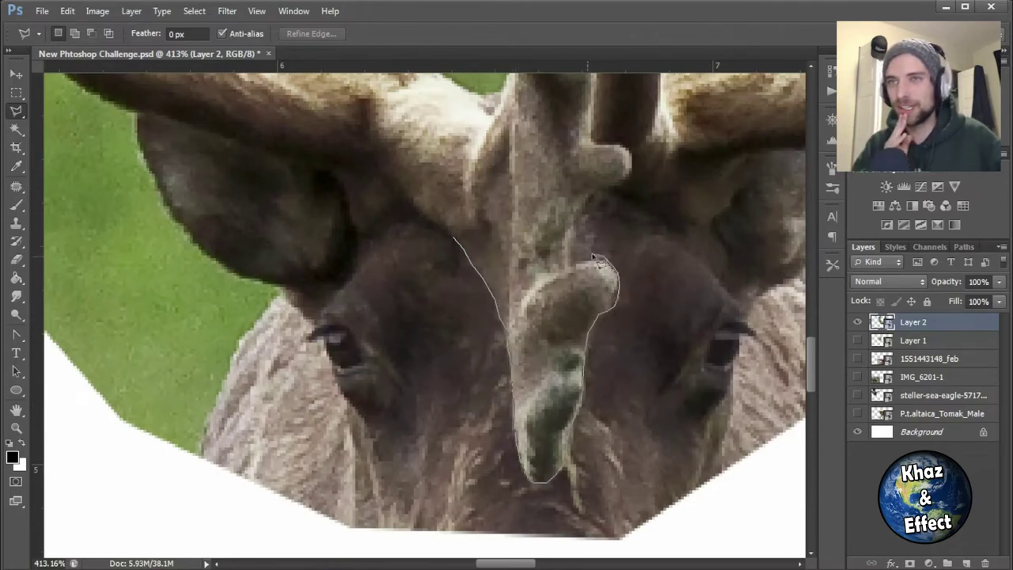
mouse_move(598, 259)
mouse_down()
mouse_move(780, 215)
mouse_move(466, 356)
mouse_move(543, 335)
mouse_move(419, 389)
mouse_move(551, 375)
mouse_move(632, 347)
mouse_move(634, 360)
mouse_move(475, 468)
mouse_up()
mouse_move(637, 276)
mouse_down()
mouse_move(514, 360)
mouse_move(563, 260)
mouse_move(546, 388)
mouse_move(604, 413)
mouse_move(564, 54)
mouse_up()
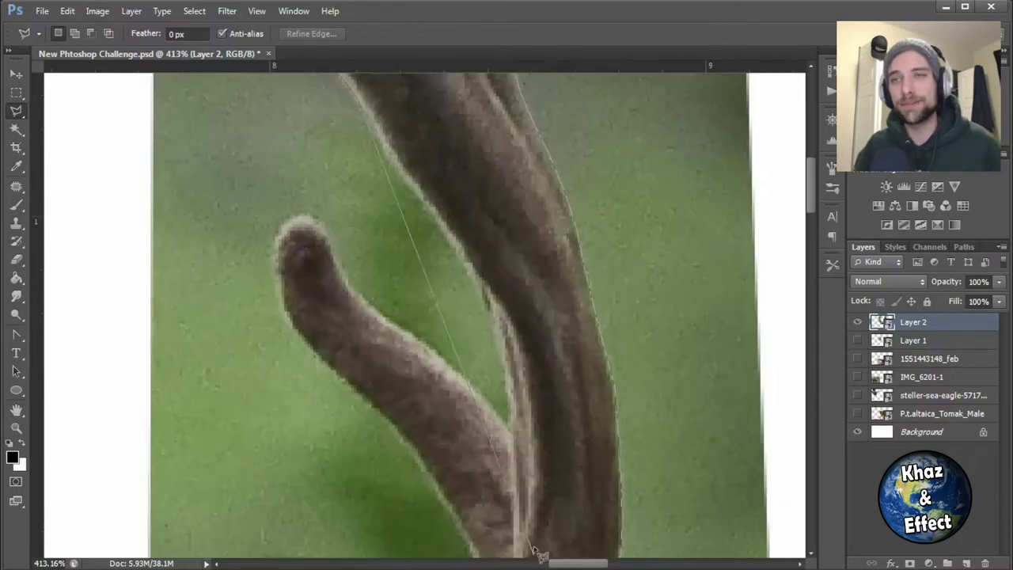
scroll(380, 285, down, 3)
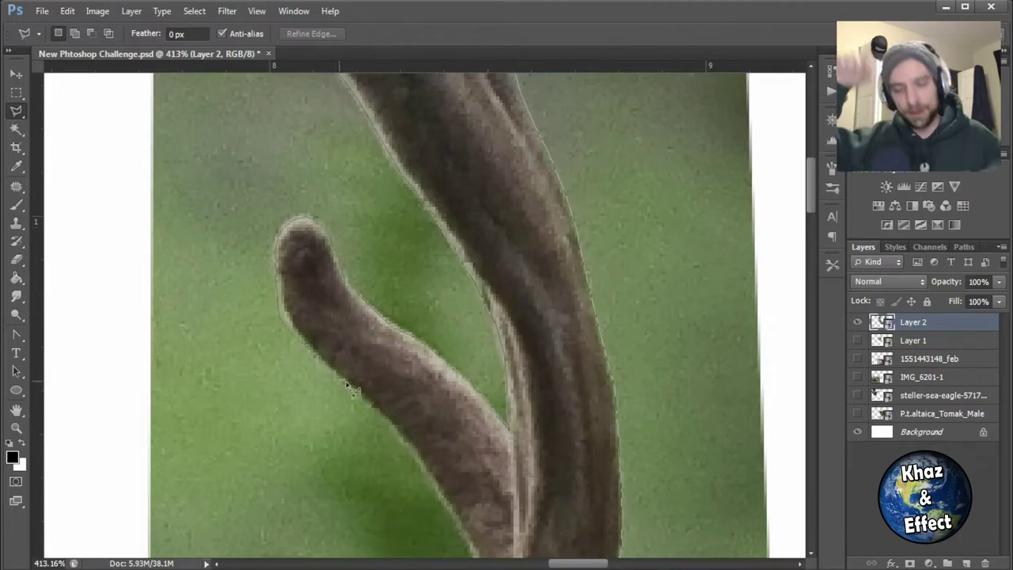
scroll(346, 383, down, 2)
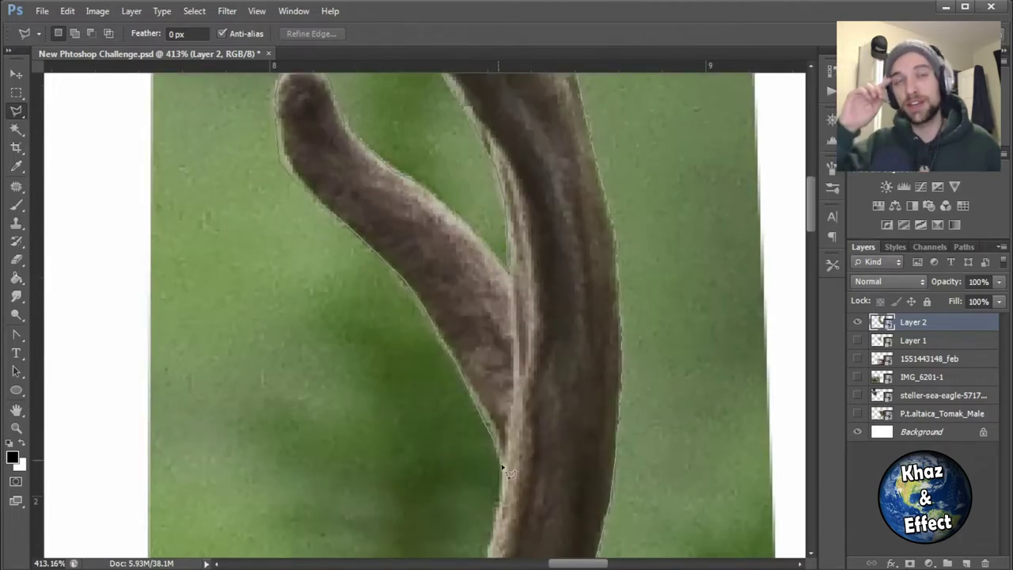
scroll(502, 464, down, 4)
scroll(474, 372, down, 2)
scroll(441, 265, down, 1)
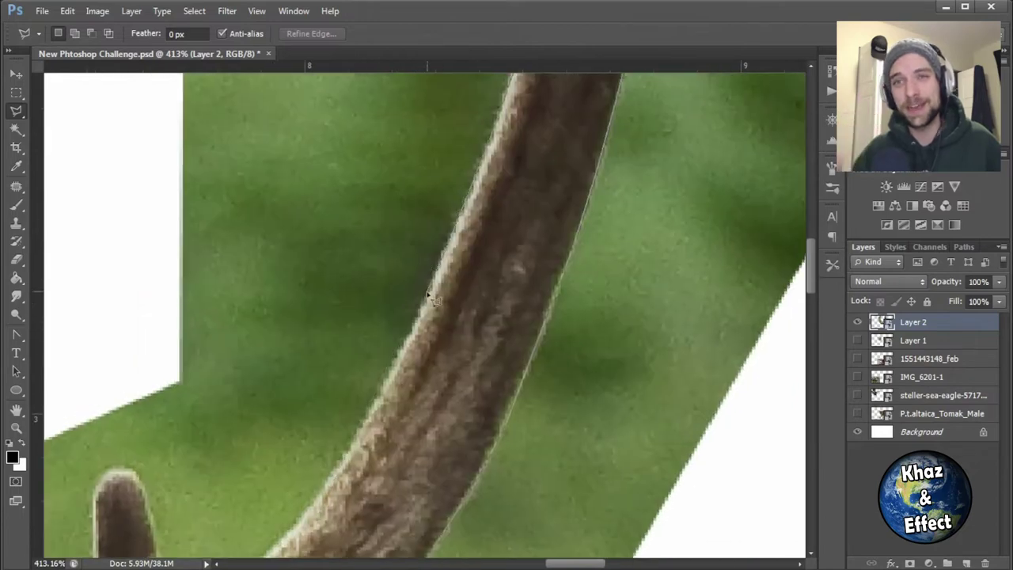
scroll(431, 288, down, 2)
scroll(432, 289, left, 2)
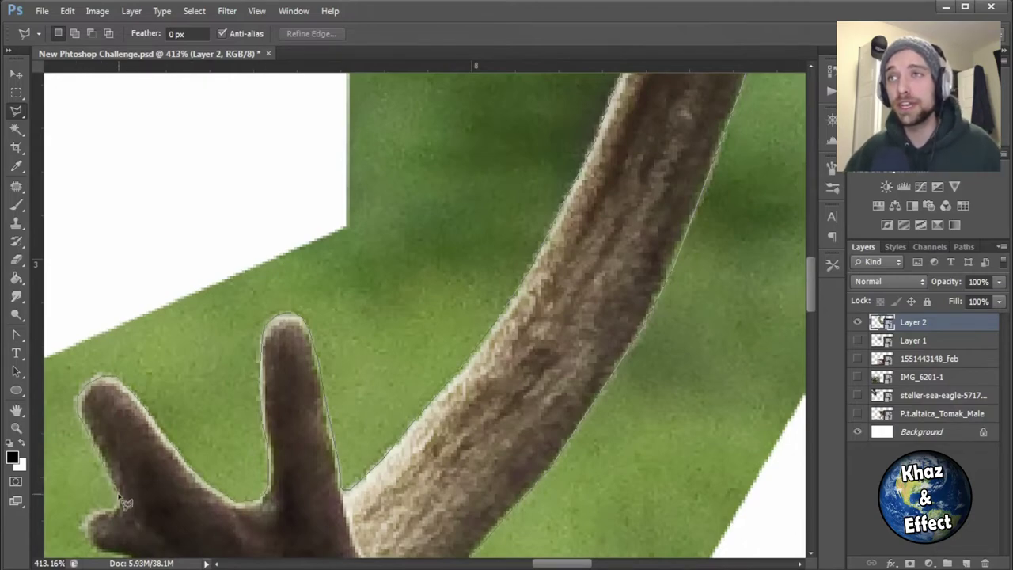
Step: Continue the antler outline through the tines and upper section, panning along the edge
drag(103, 514, 463, 325)
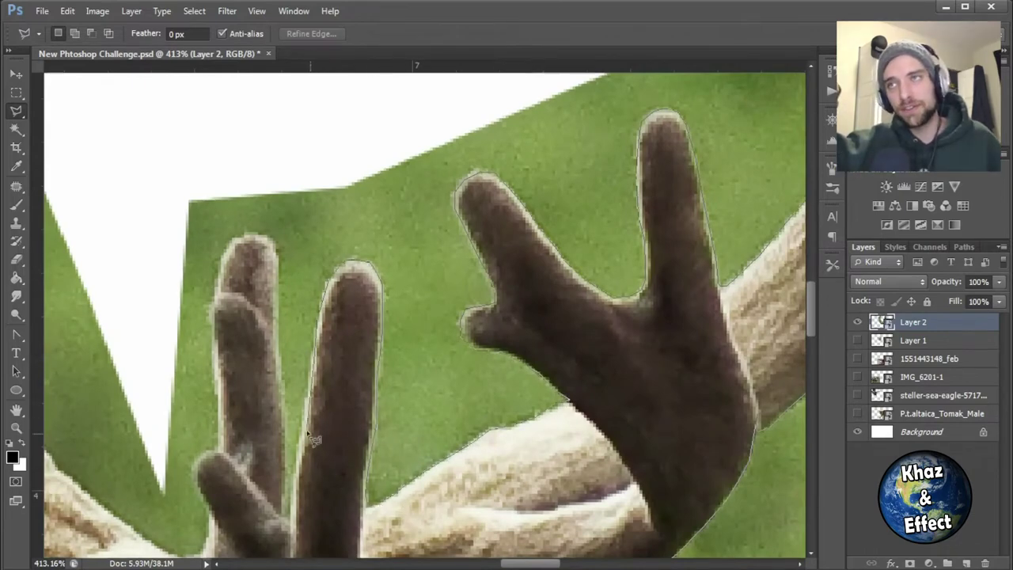
drag(309, 427, 410, 324)
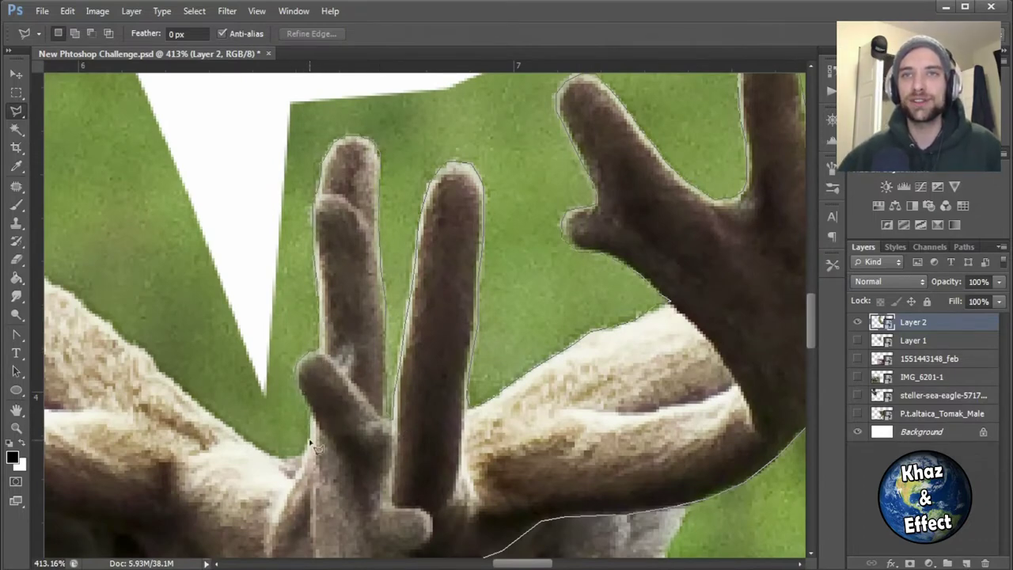
scroll(287, 467, left, 3)
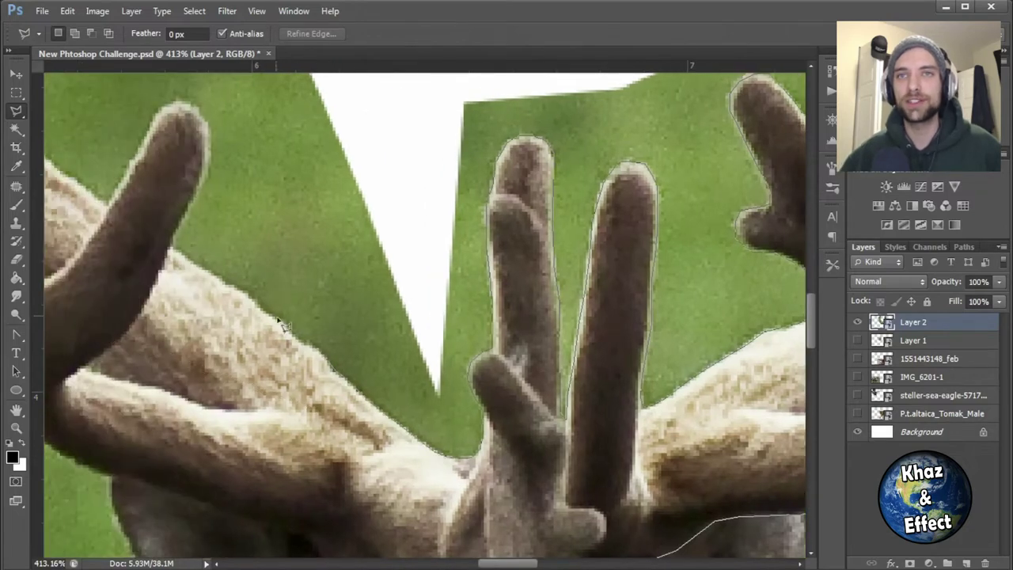
drag(176, 253, 421, 463)
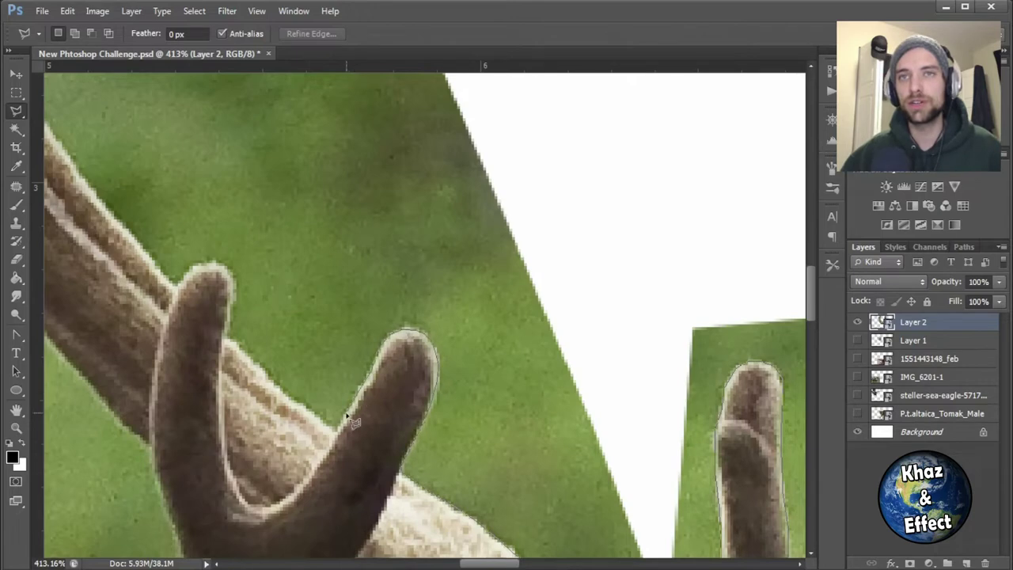
scroll(360, 382, left, 2)
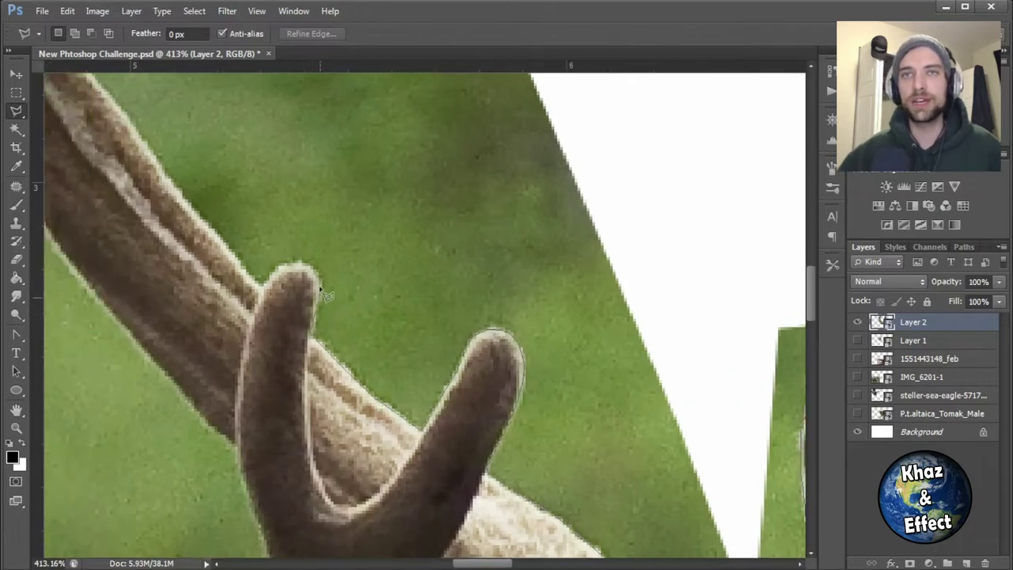
drag(68, 219, 364, 467)
drag(437, 293, 443, 396)
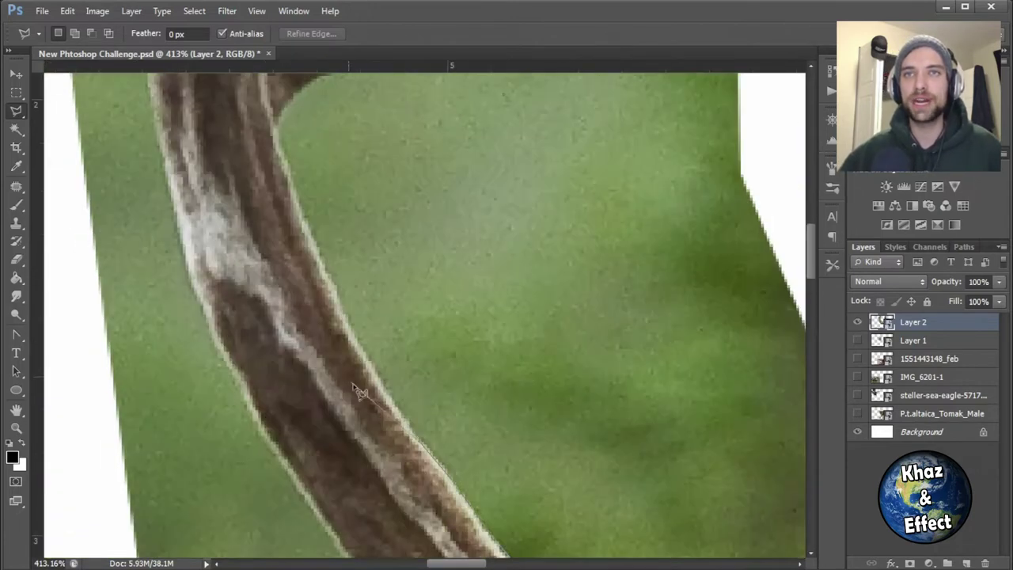
scroll(287, 477, up, 4)
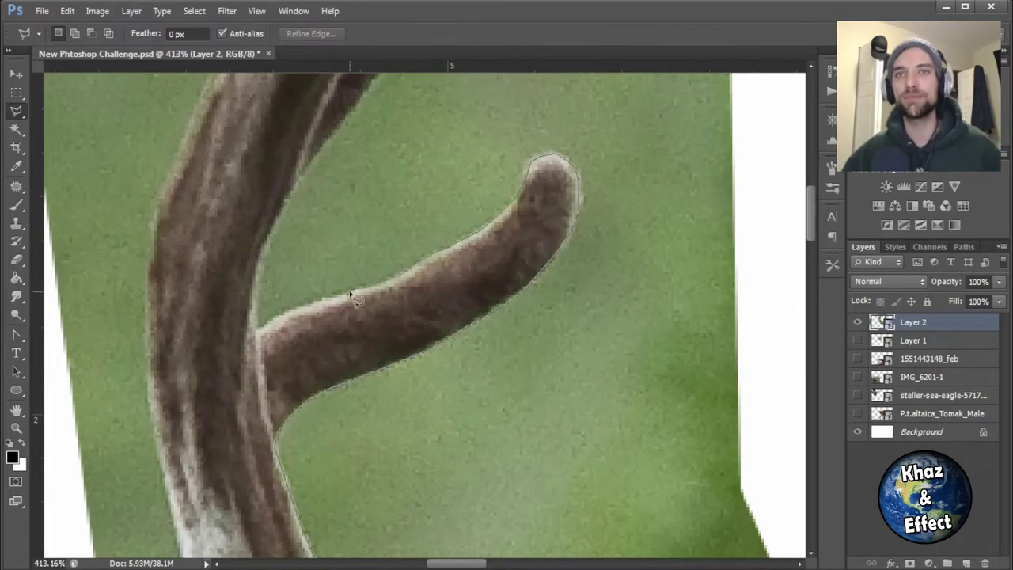
scroll(290, 223, up, 3)
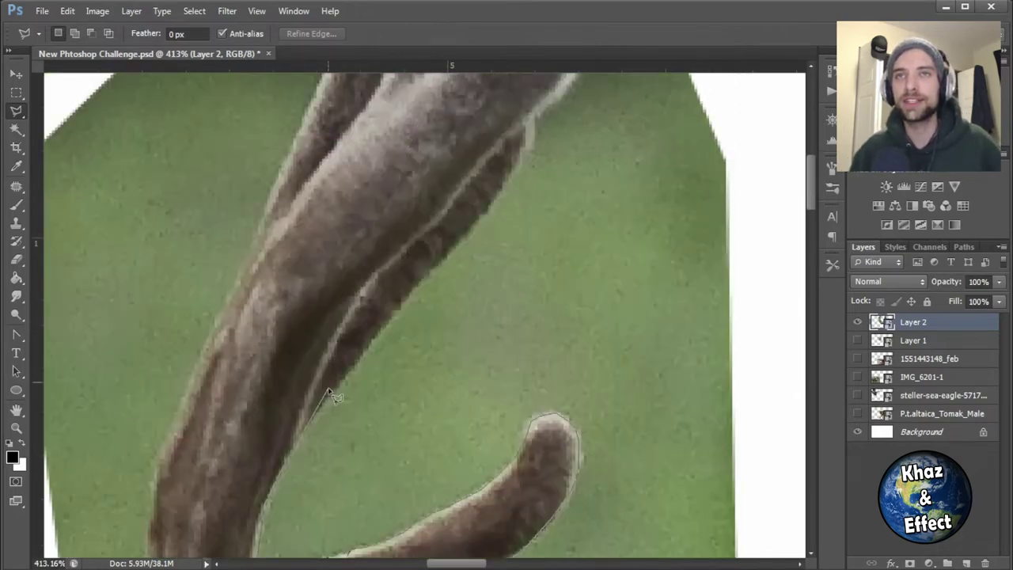
scroll(506, 216, up, 2)
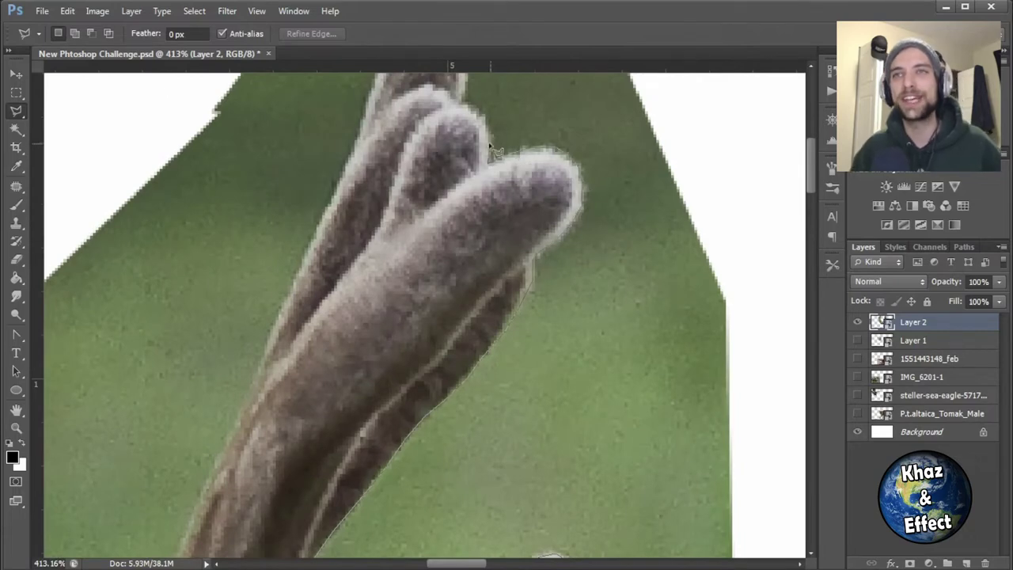
scroll(490, 146, up, 2)
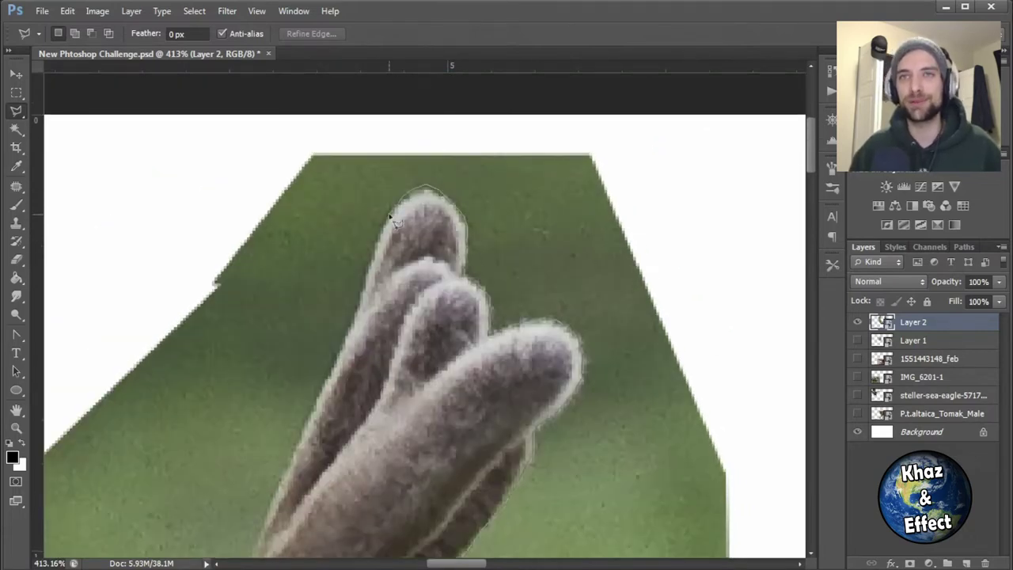
Step: Trace the lower antler branch toward the caribou's face and close the selection
drag(330, 384, 533, 153)
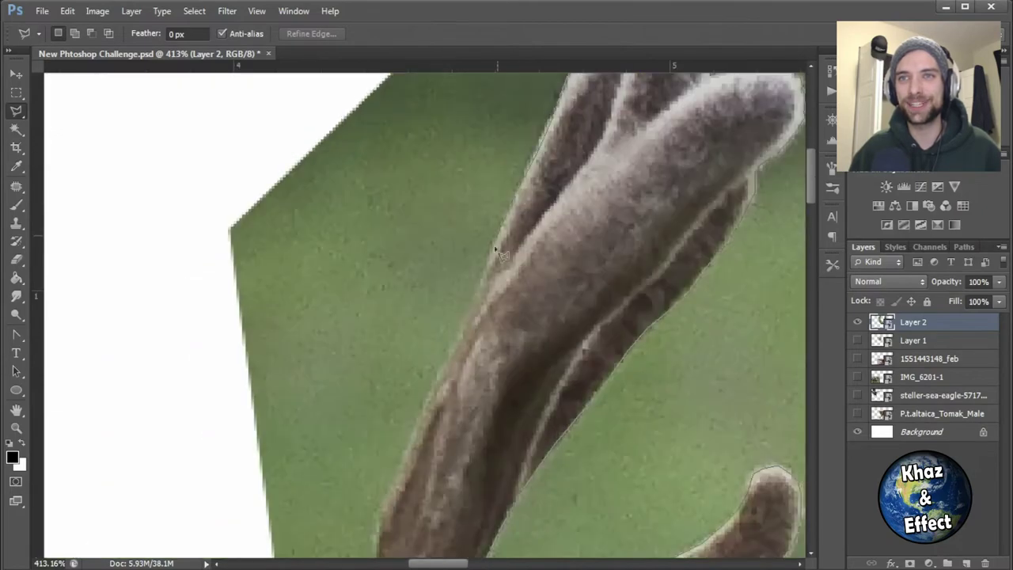
drag(399, 442, 411, 279)
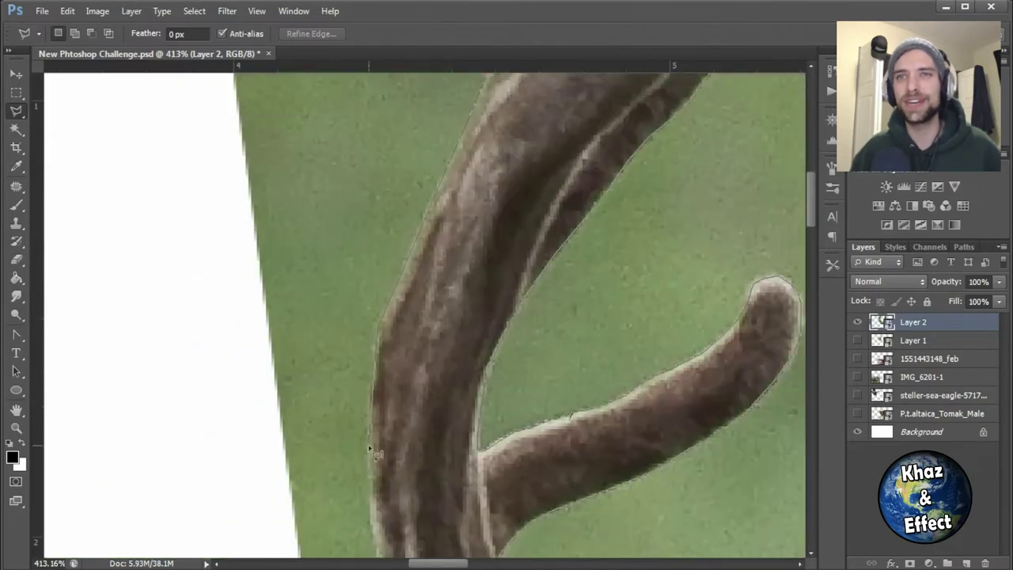
scroll(372, 443, down, 4)
drag(441, 475, 366, 174)
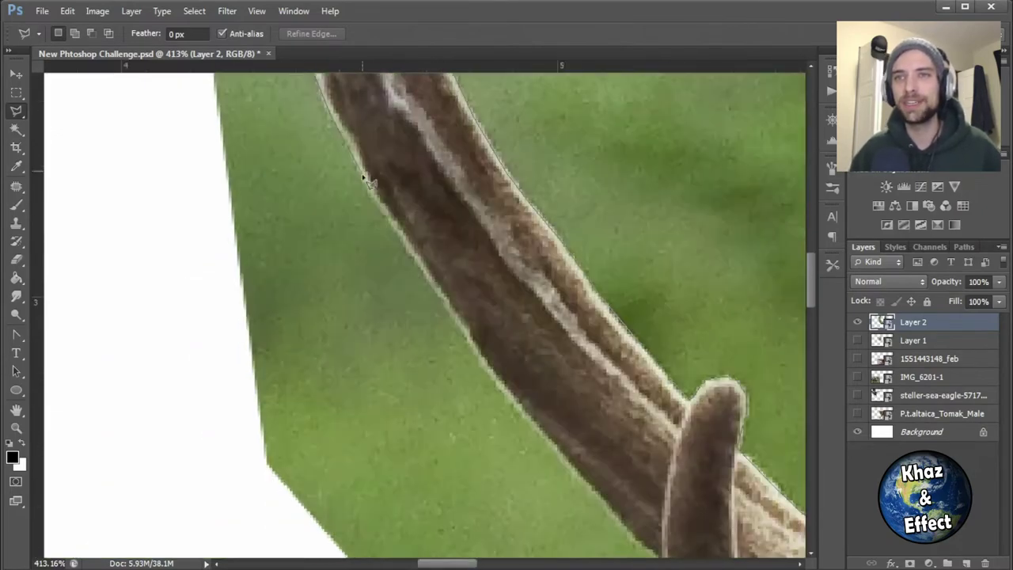
drag(500, 387, 427, 222)
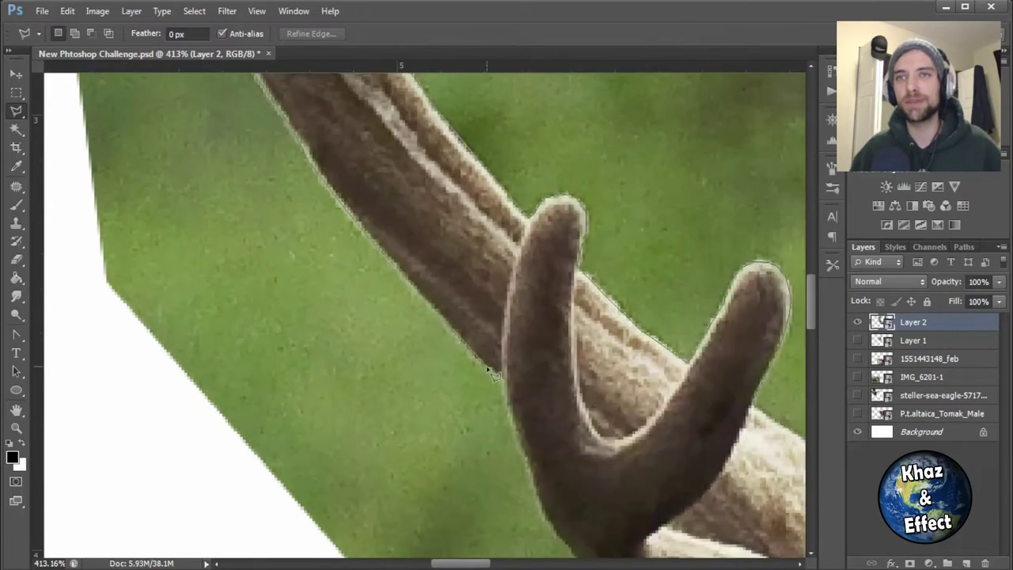
drag(518, 447, 360, 305)
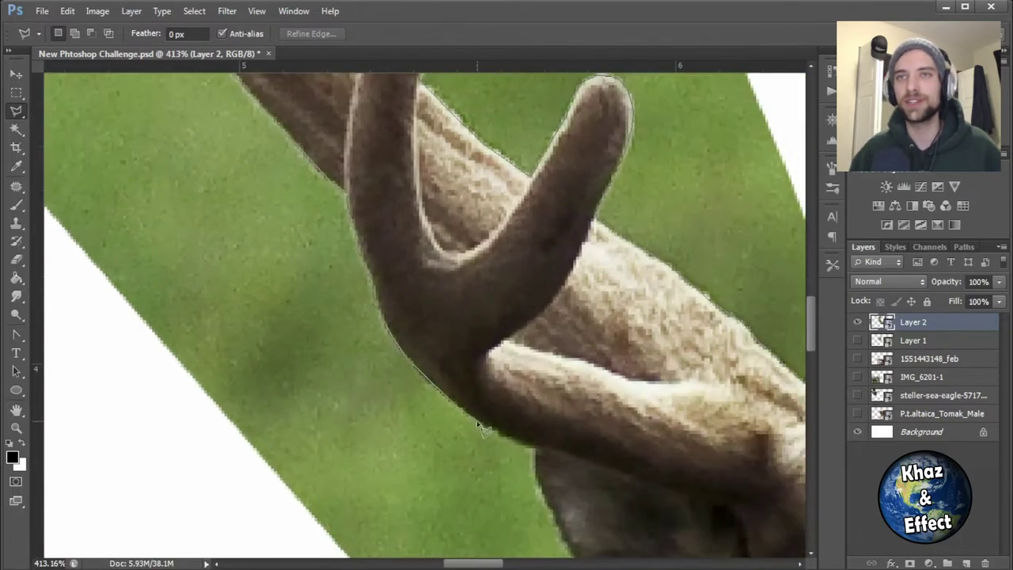
mouse_move(482, 427)
mouse_down()
mouse_move(238, 143)
mouse_move(119, 119)
mouse_up()
click(395, 293)
Step: Delete the green background around the antlers and fit the whole image in view
right_click(881, 321)
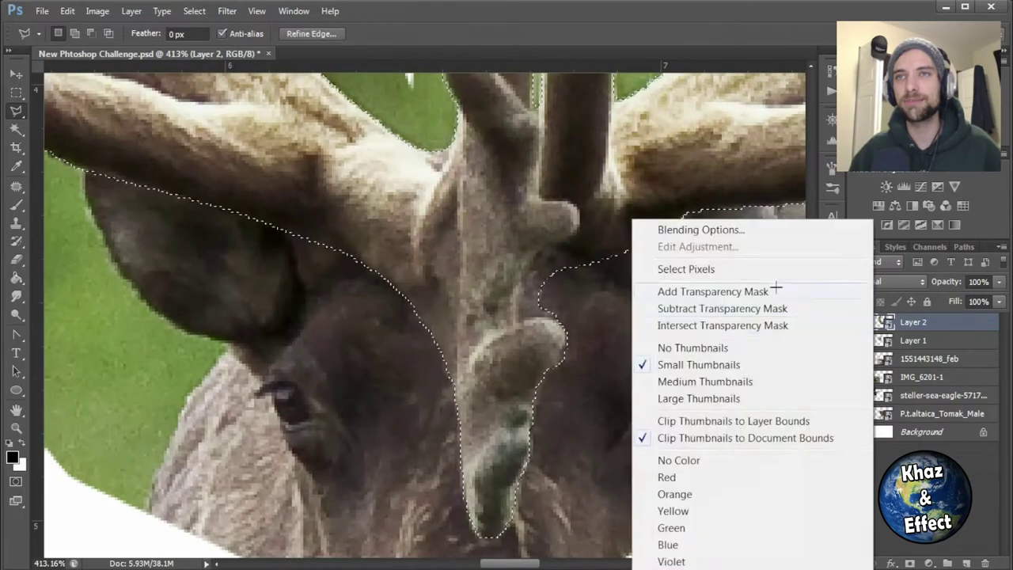
key(Delete)
scroll(506, 304, down, 1)
key(ctrl+0)
Step: Show Layer 1 and the tiger, then move the antlers onto the bear's head with a slight tilt
click(857, 340)
click(856, 413)
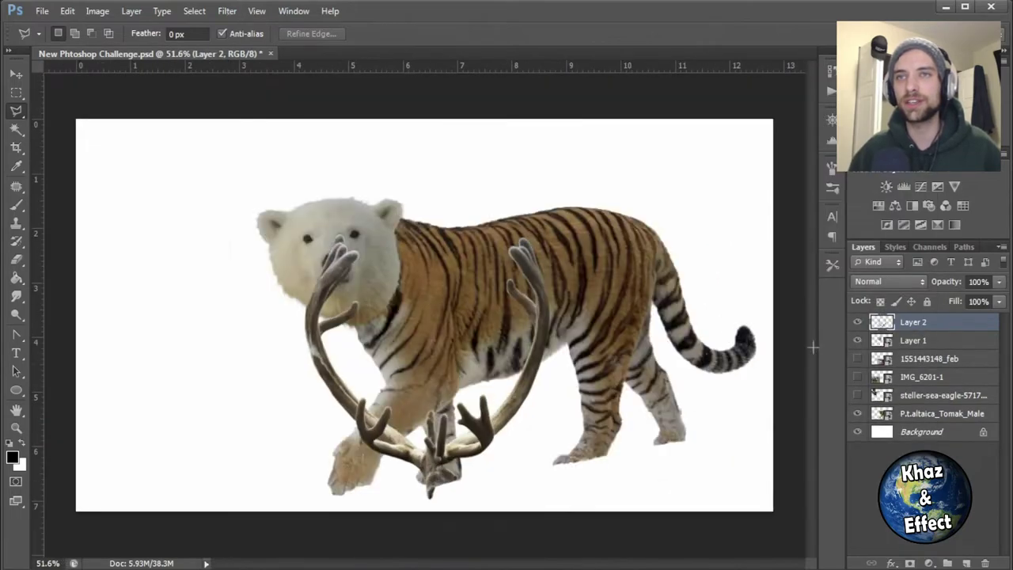
key(v)
drag(442, 429, 338, 181)
key(ctrl+t)
drag(465, 252, 400, 237)
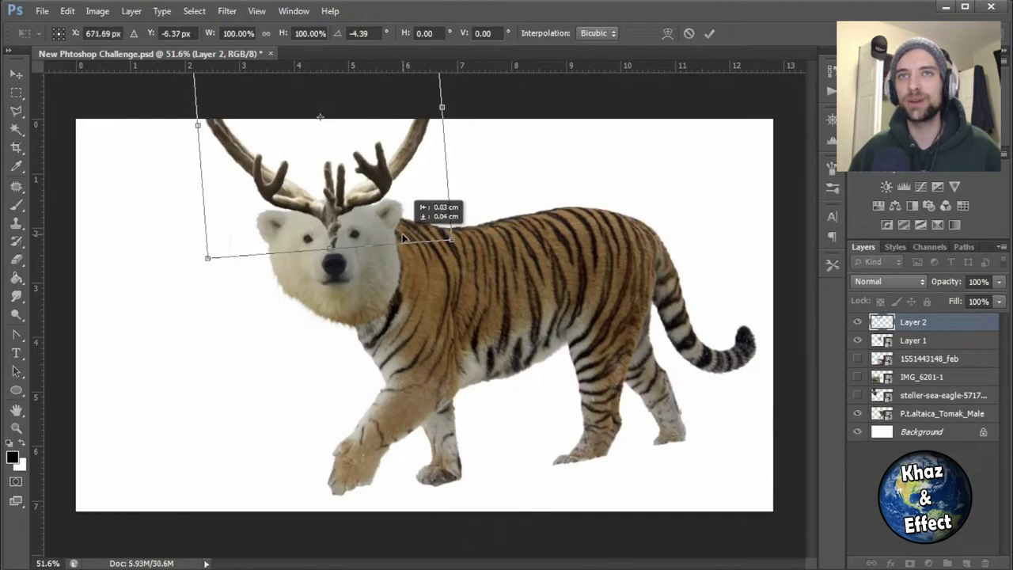
key(Return)
Step: Select the antler, bear-head and tiger layers together, move them right and shrink them slightly
right_click(964, 322)
ctrl+click(934, 358)
ctrl+click(934, 358)
ctrl+click(913, 340)
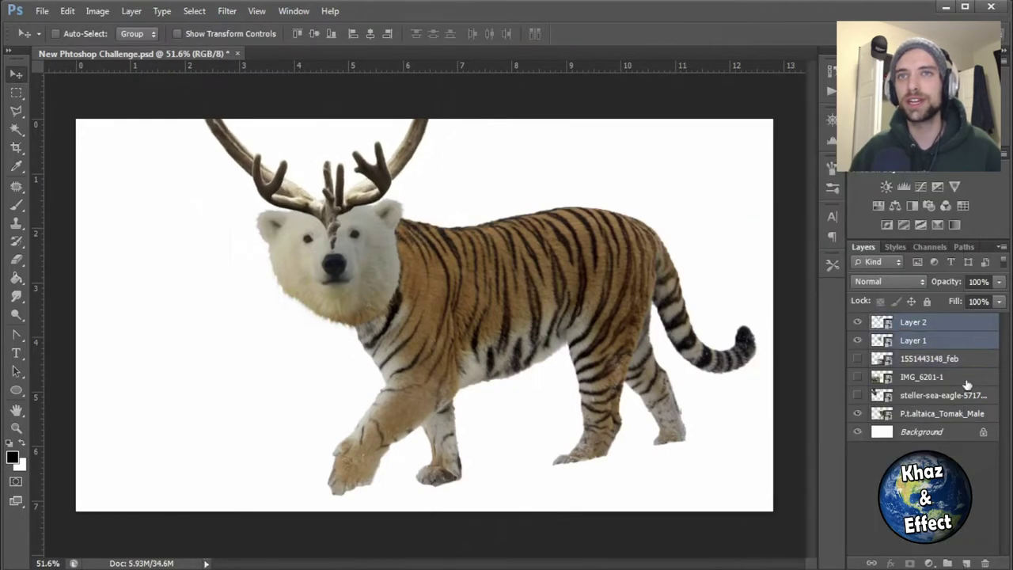
ctrl+click(941, 413)
key(ctrl+t)
drag(451, 360, 599, 393)
drag(791, 546, 762, 539)
drag(655, 303, 665, 311)
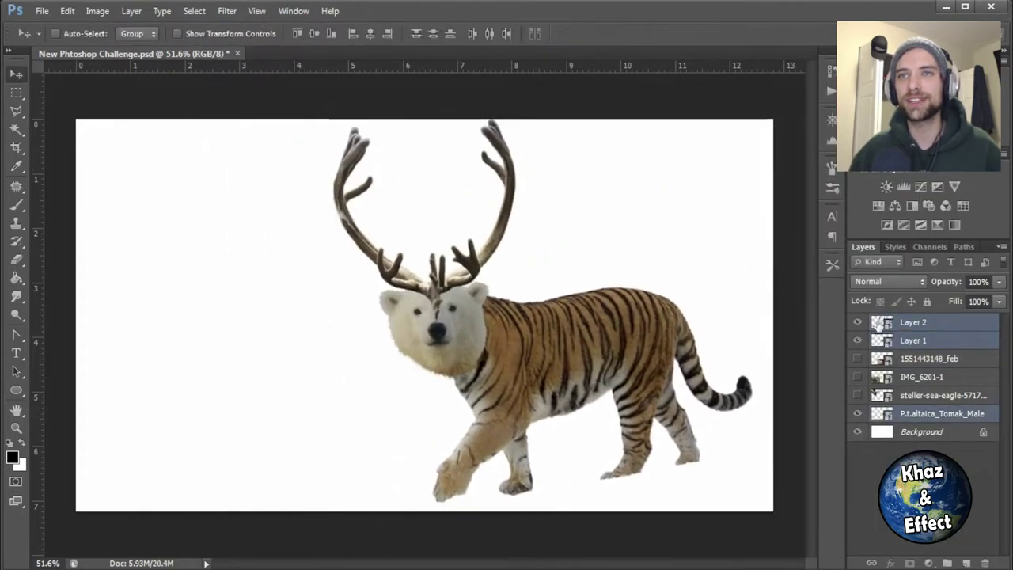
Step: Nudge the antler layer on its own and switch to the Polygonal Lasso
click(881, 322)
key(ctrl+t)
drag(515, 218, 501, 232)
key(Return)
key(m)
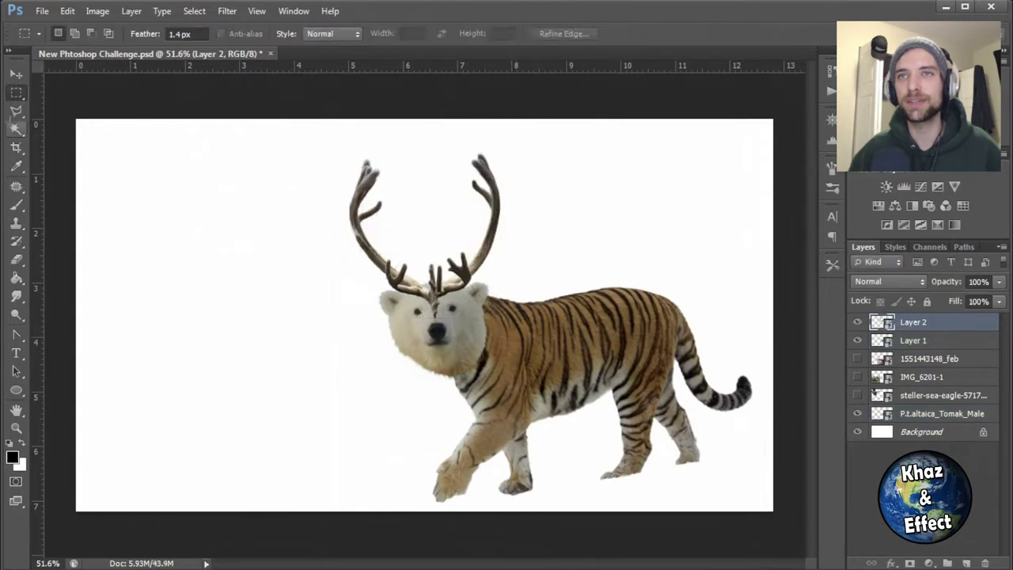
key(l)
scroll(375, 261, up, 3)
Step: Draw a loose polygonal selection around both antlers
click(427, 245)
click(507, 234)
click(504, 173)
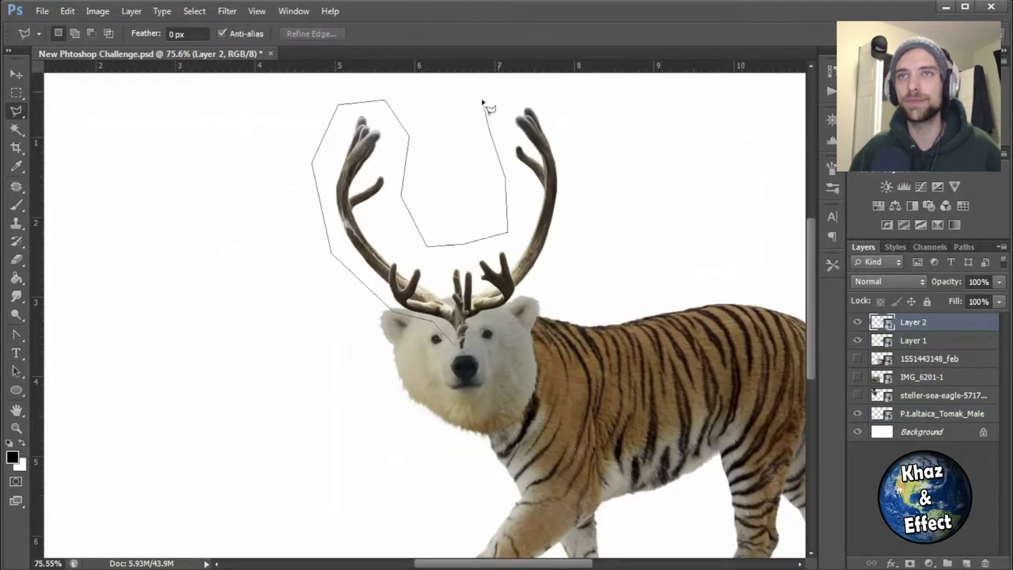
click(583, 91)
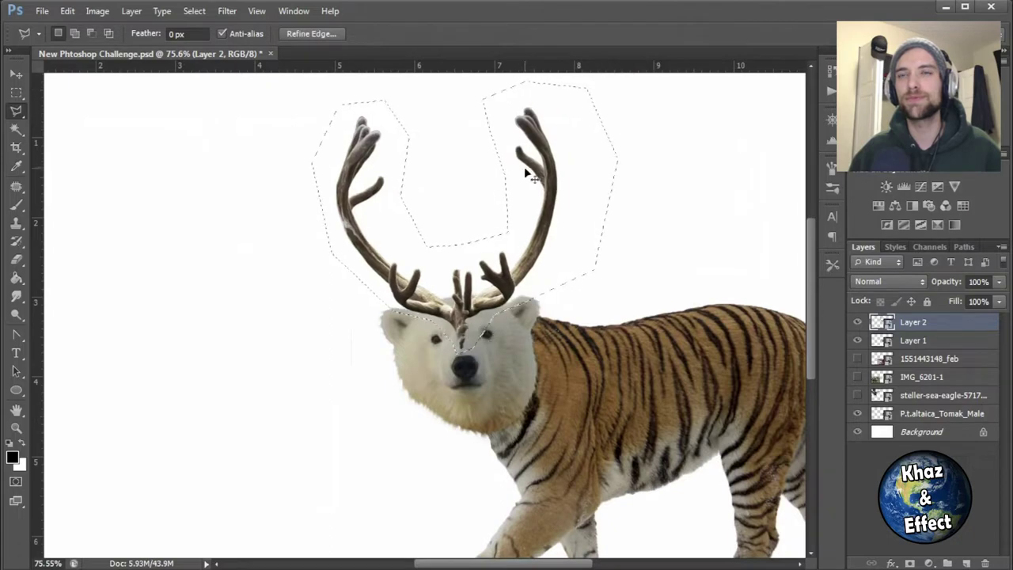
key(v)
key(m)
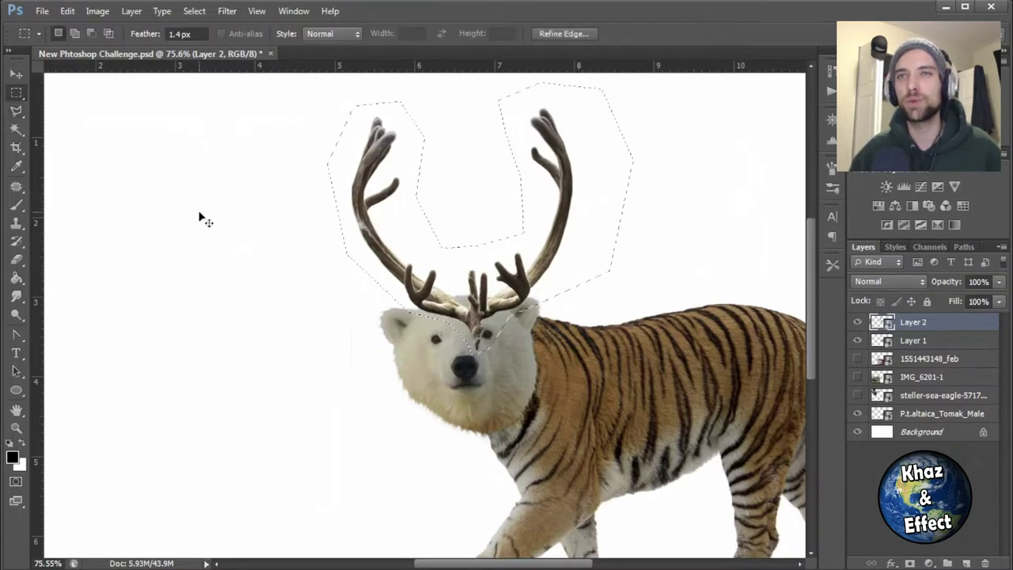
Step: Distort the antlers wider at the top and narrower at the base, centring them on the head
key(ctrl+t)
drag(556, 106, 572, 104)
drag(335, 107, 310, 109)
drag(571, 104, 579, 106)
drag(336, 348, 350, 347)
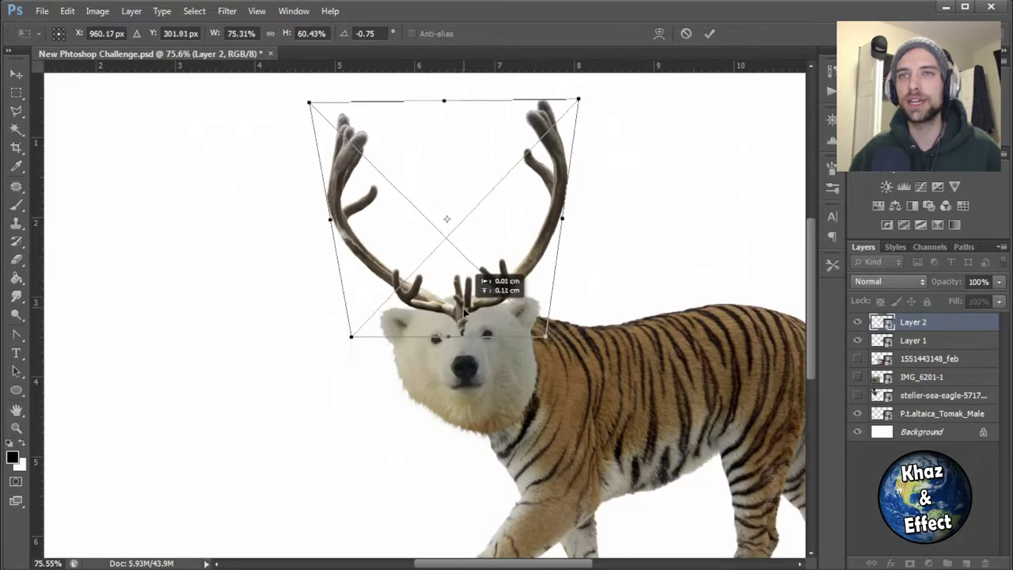
drag(448, 344, 558, 336)
drag(340, 345, 329, 347)
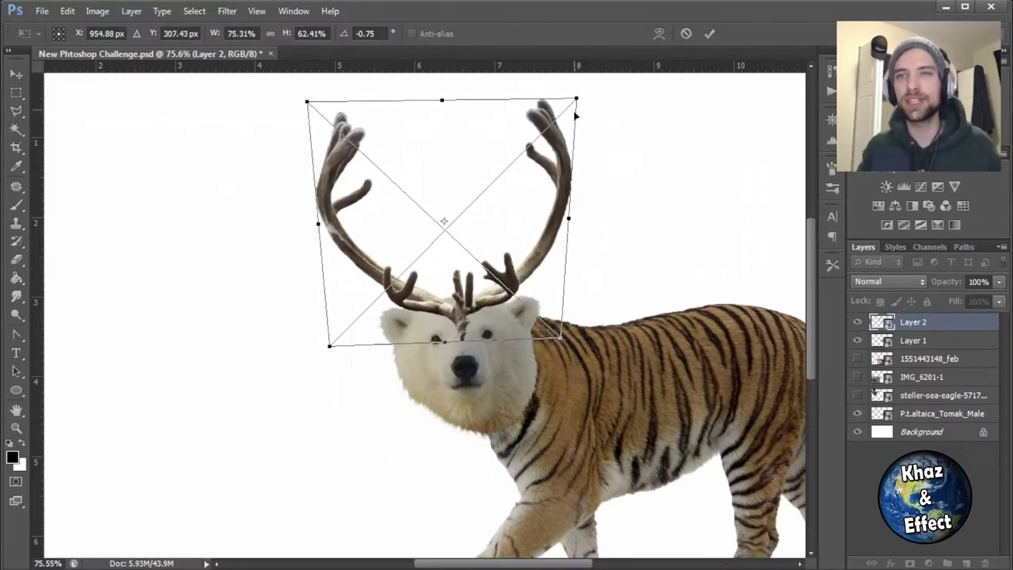
mouse_move(307, 101)
mouse_down()
mouse_move(297, 105)
mouse_move(305, 118)
mouse_up()
scroll(375, 261, down, 3)
drag(442, 285, 443, 289)
key(Return)
scroll(442, 288, up, 5)
Step: Rasterize the antler layer, Layer 2
key(e)
right_click(909, 322)
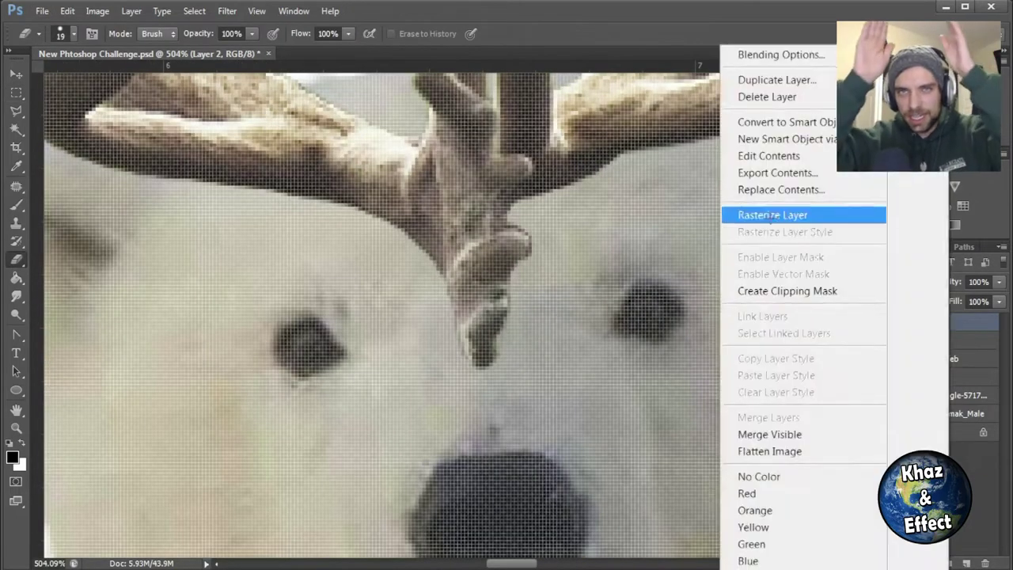
click(768, 215)
Step: Give the antlers a 10% drop shadow and a black colour overlay at 38%
key(o)
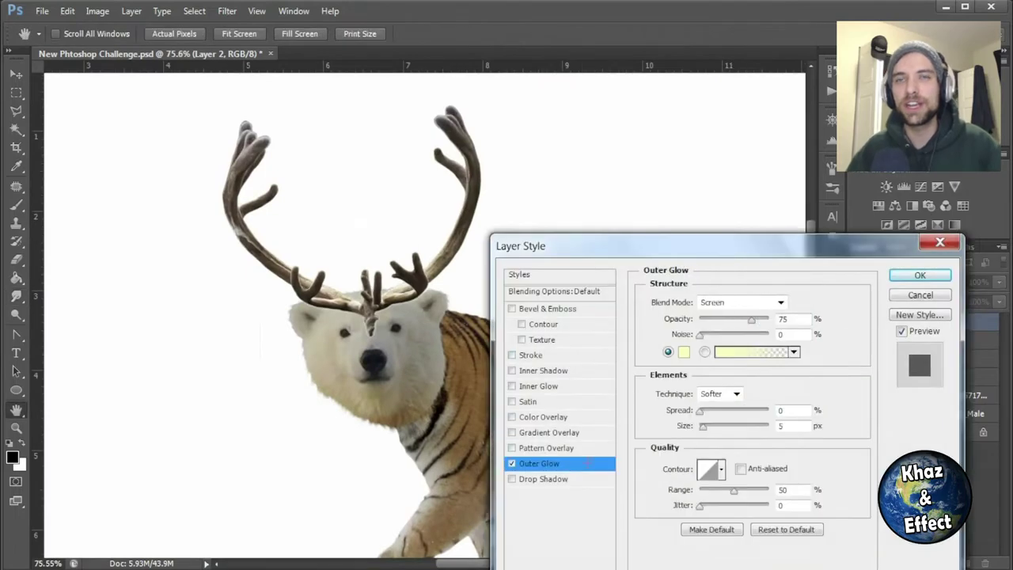
click(511, 462)
click(542, 479)
drag(708, 363, 716, 393)
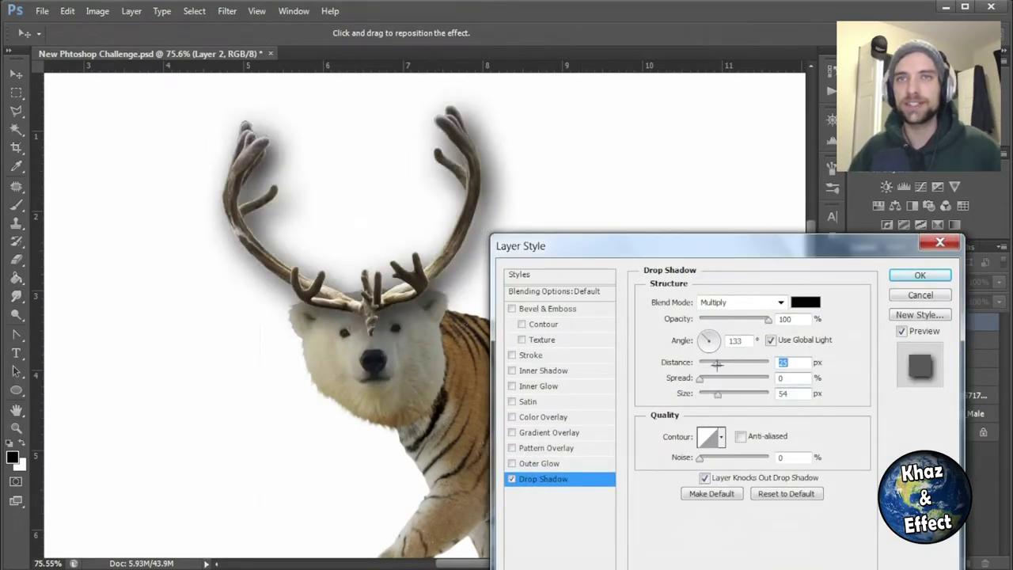
drag(768, 320, 705, 322)
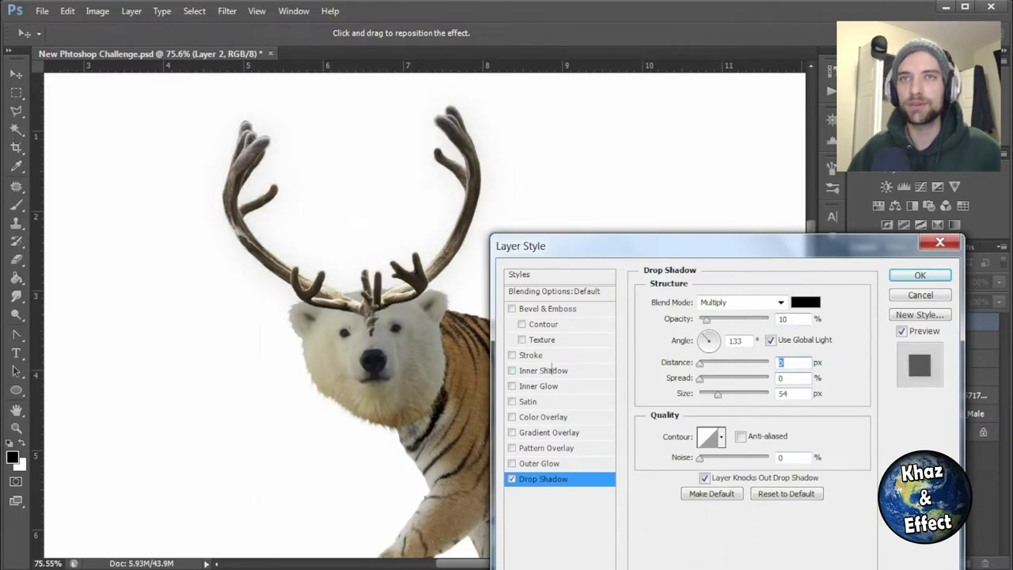
click(543, 416)
drag(767, 319, 724, 319)
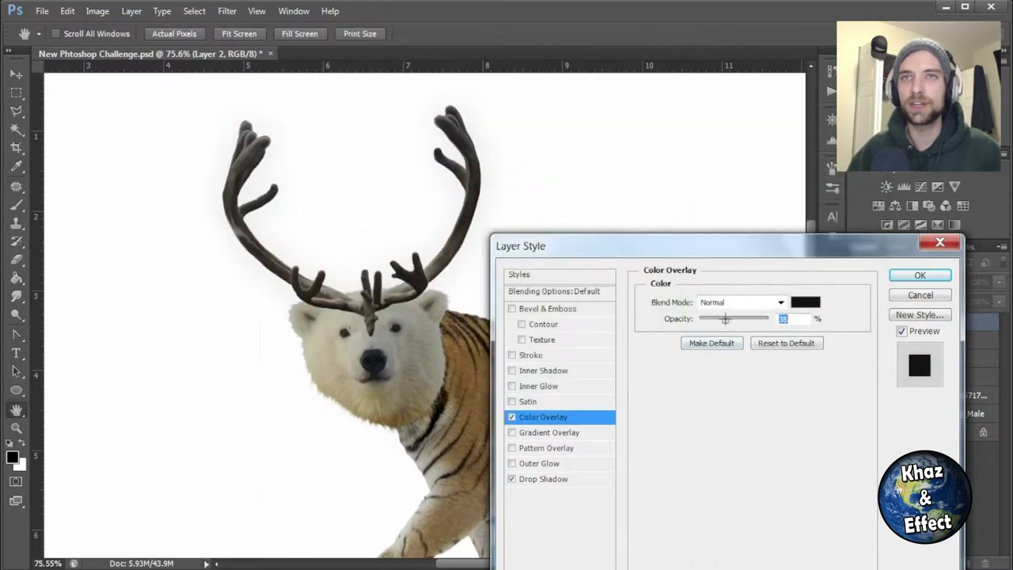
key(Return)
Step: Cancel the stray transform, scroll the Layers panel, and bring up the antler layer's options
key(ctrl+t)
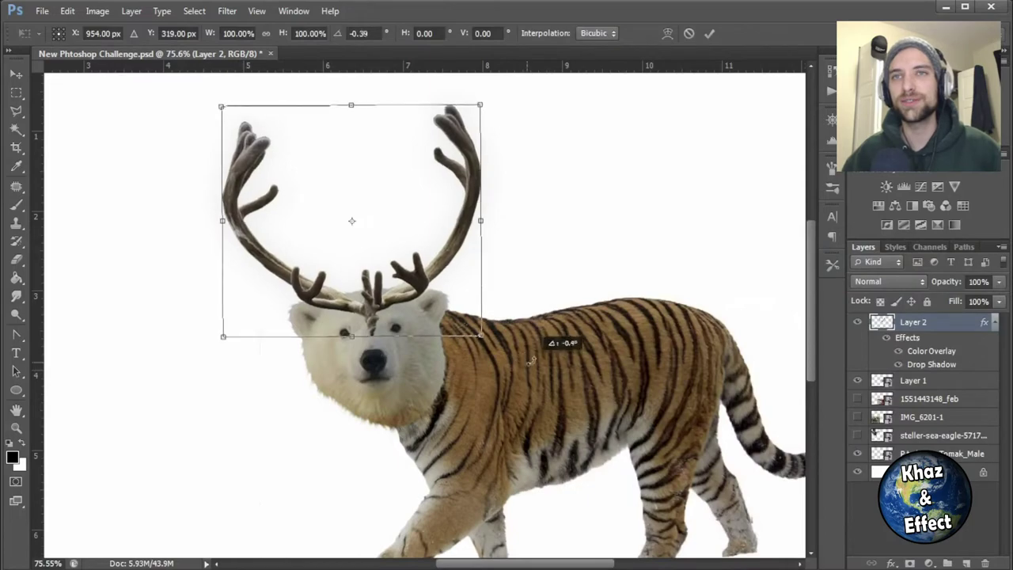
key(Escape)
scroll(340, 324, up, 5)
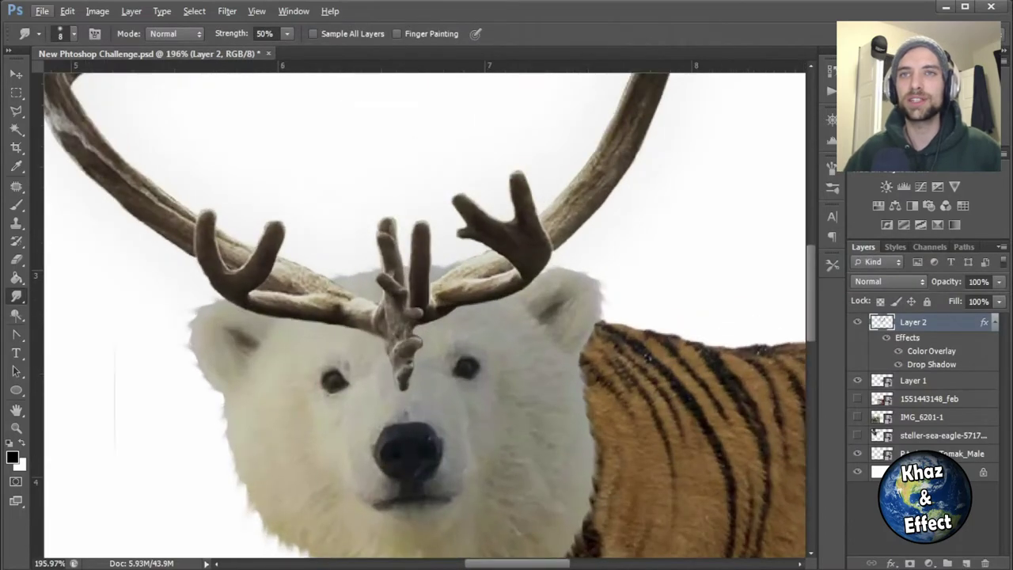
scroll(359, 331, up, 3)
scroll(457, 399, down, 4)
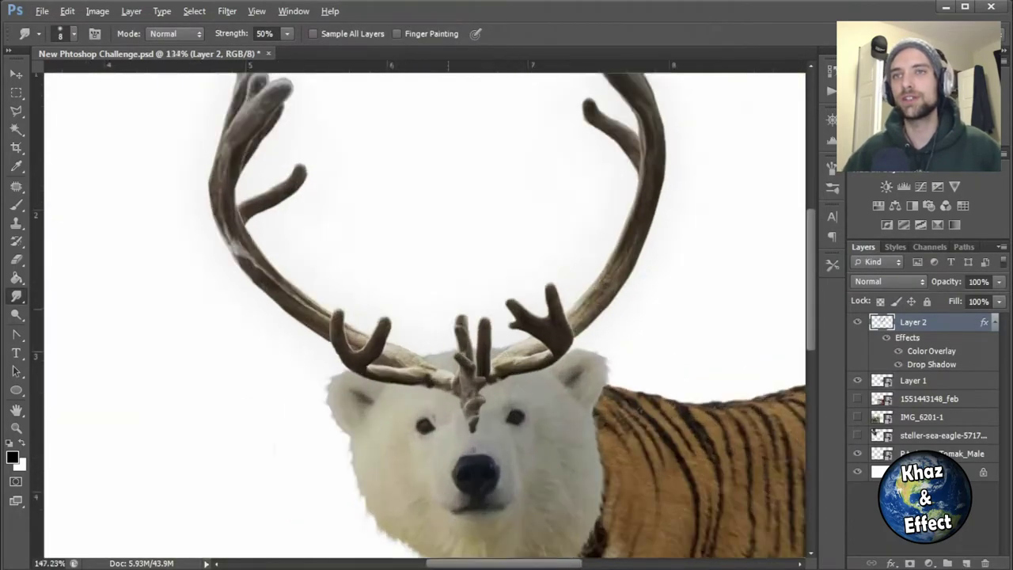
scroll(457, 399, up, 5)
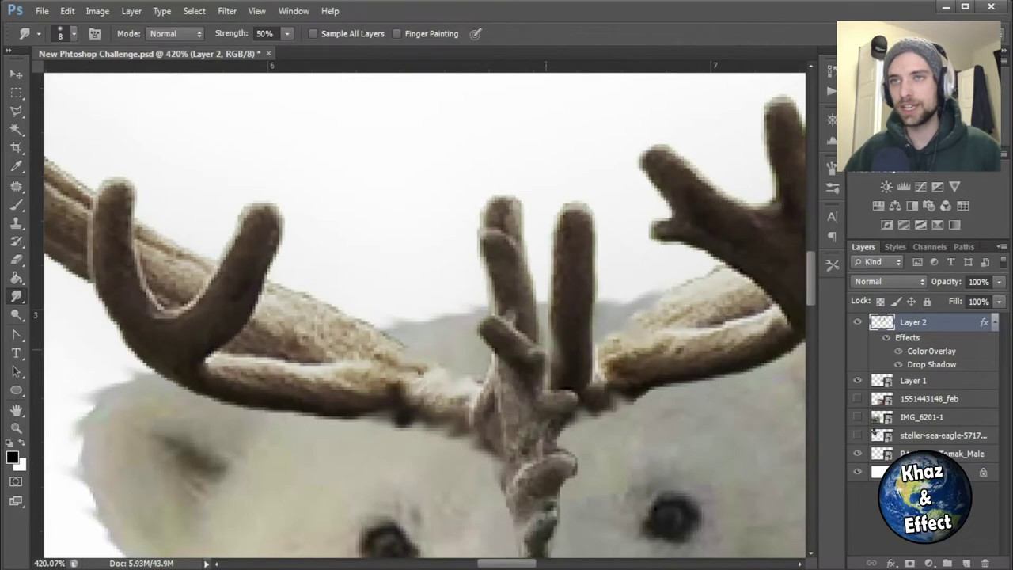
scroll(605, 303, down, 5)
right_click(880, 321)
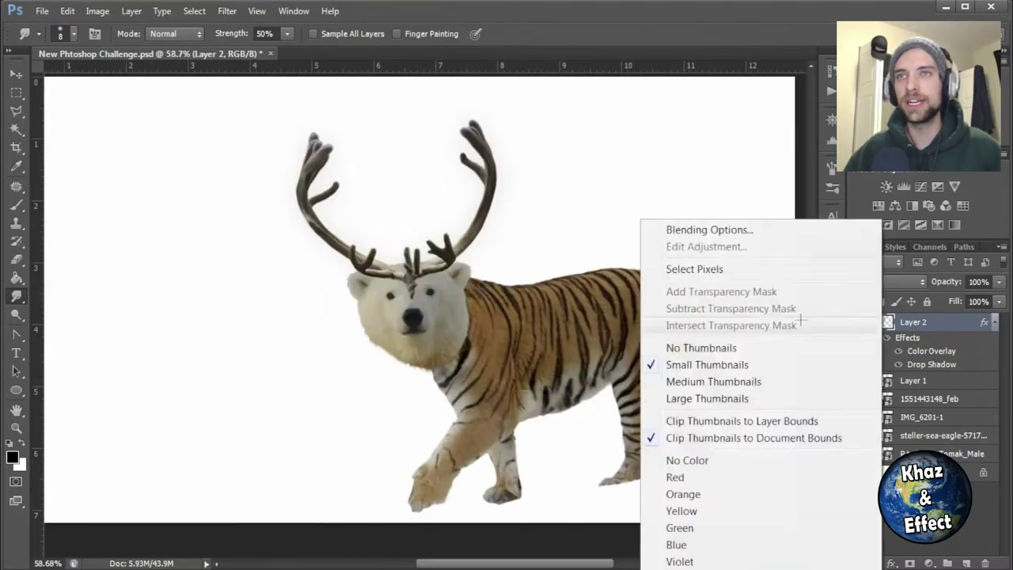
right_click(890, 321)
Step: Convert the antler layer to a smart object, then show and select the owl photo layer
click(780, 147)
click(970, 345)
click(857, 358)
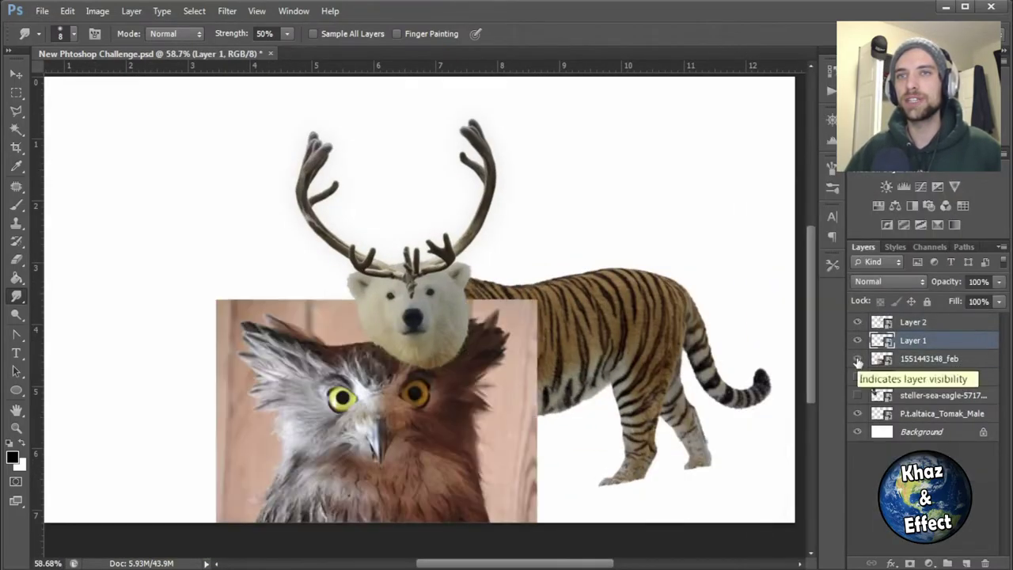
key(v)
click(926, 358)
scroll(492, 402, up, 3)
scroll(245, 343, up, 3)
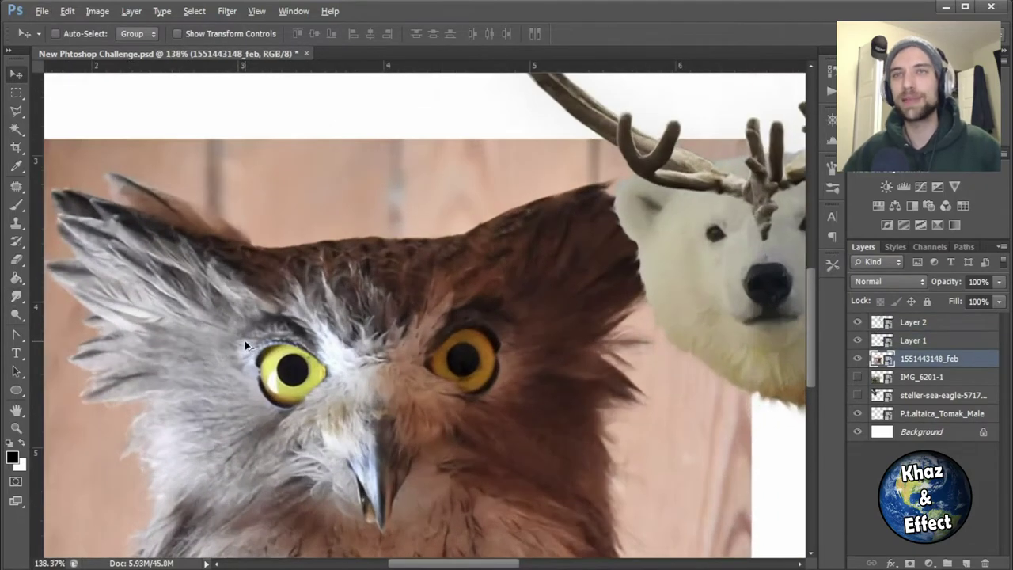
Step: Lasso around the owl's left eye and its surrounding grey face feathers
key(l)
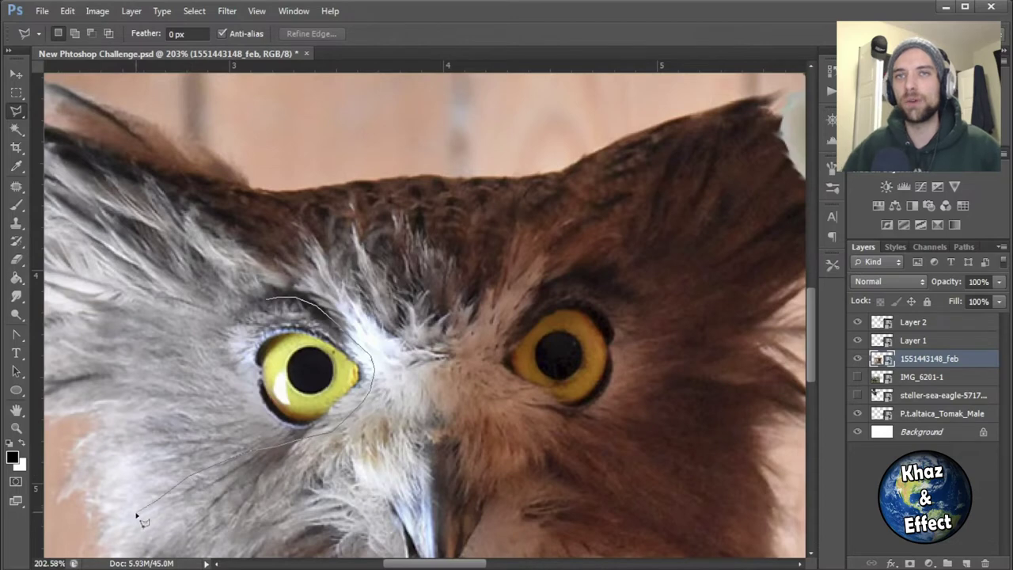
drag(102, 518, 313, 491)
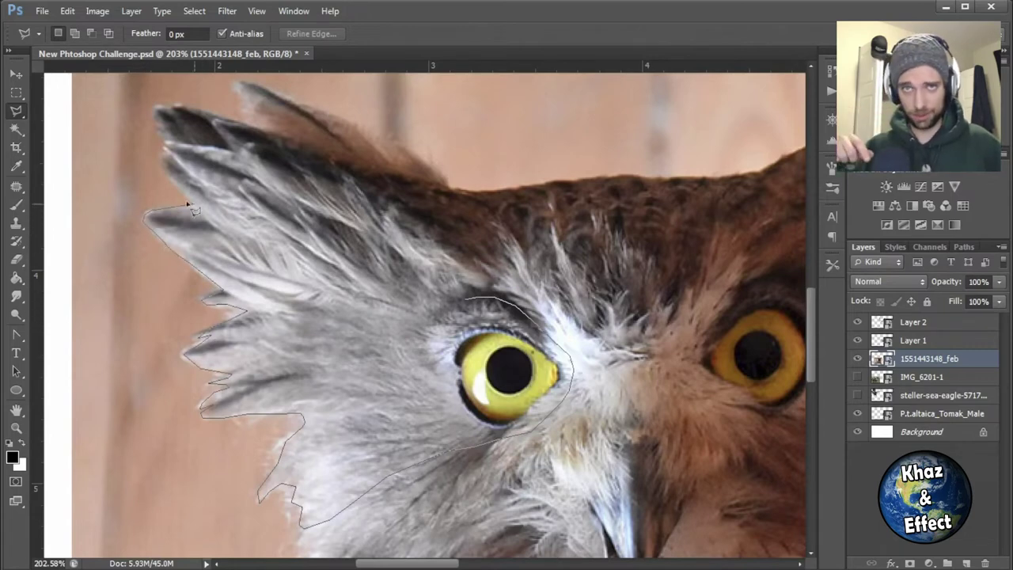
drag(191, 205, 269, 305)
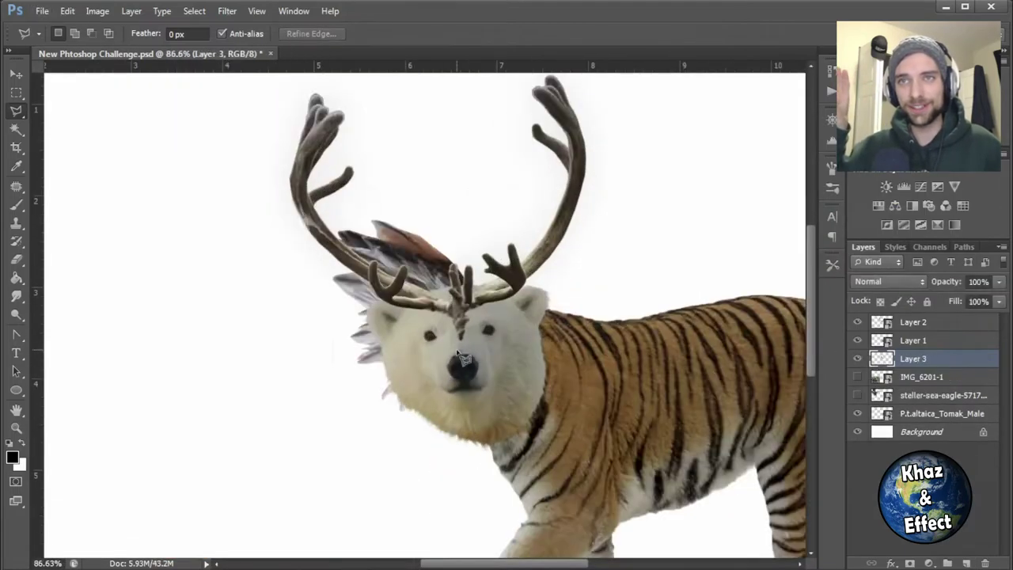
Step: Bring the owl eye piece above the bear, shrink it and place it over the bear's left eye
key(ctrl+])
key(ctrl+t)
scroll(443, 355, up, 3)
drag(106, 75, 226, 163)
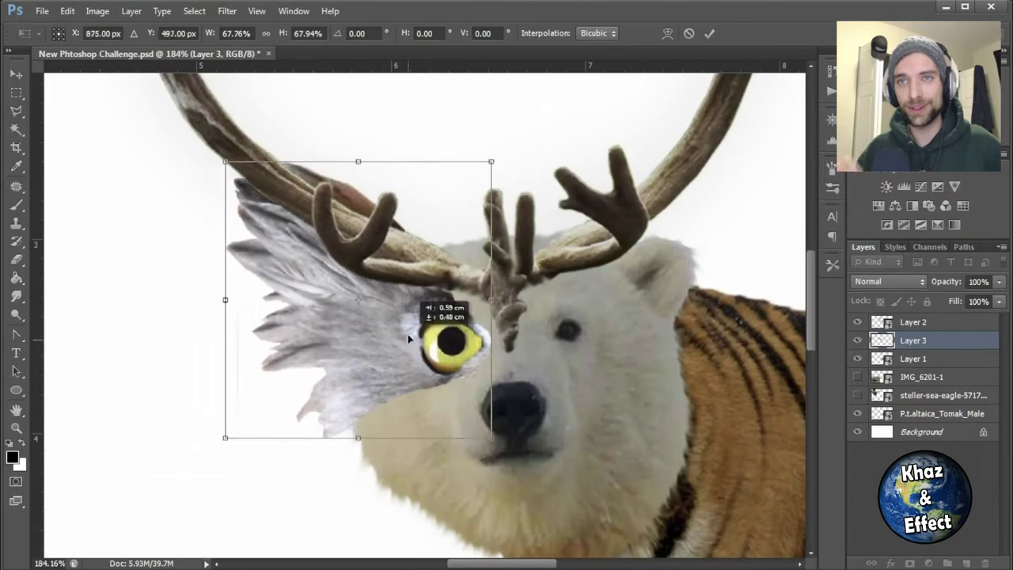
drag(406, 332, 655, 348)
key(Return)
Step: Duplicate the owl eye layer and position the mirrored copy over the bear's right eye
key(ctrl+j)
key(ctrl+t)
key(Escape)
key(Delete)
right_click(910, 340)
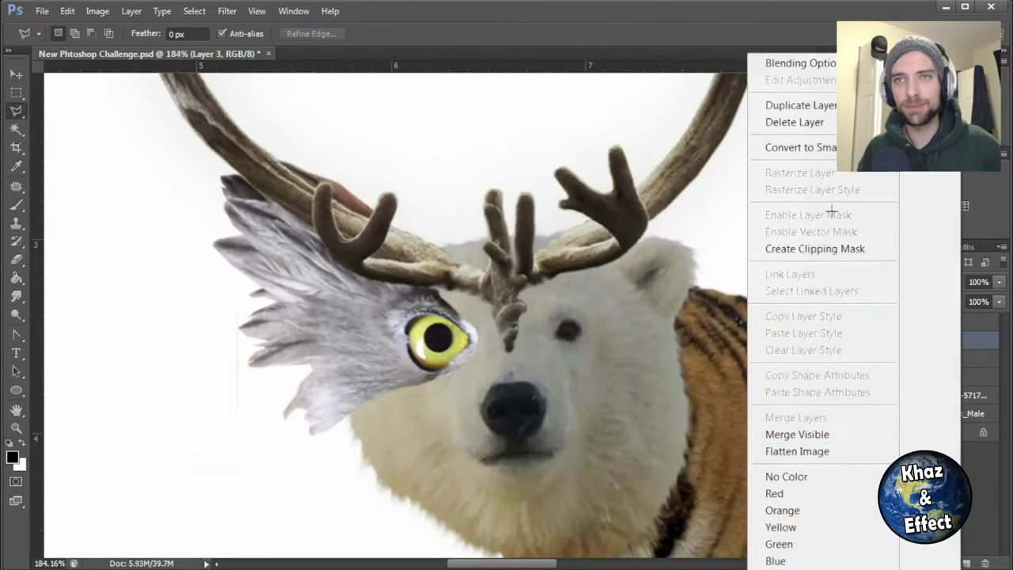
click(802, 106)
key(Return)
key(ctrl+t)
drag(413, 353, 716, 348)
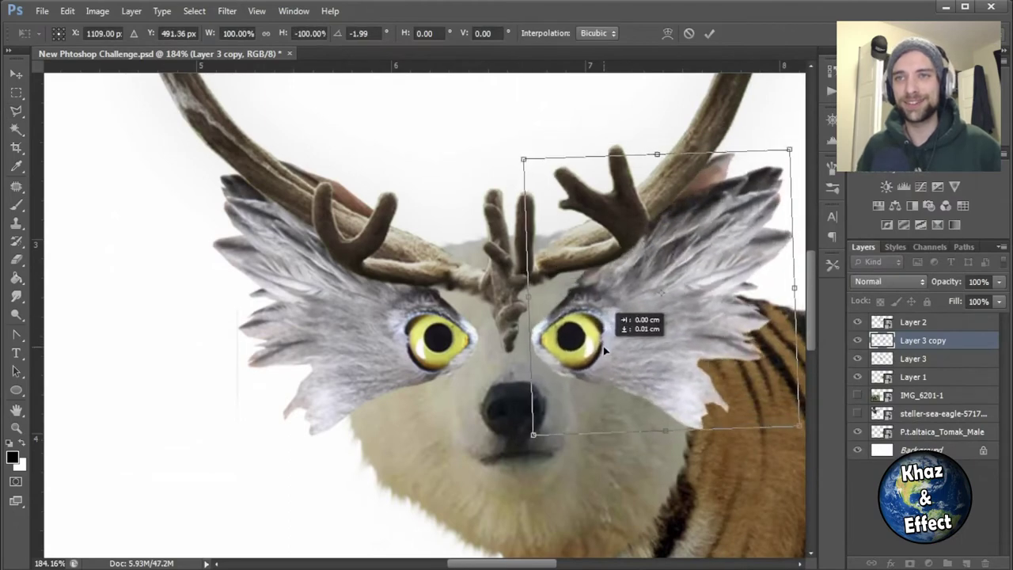
alt+scroll(585, 372, down, 2)
alt+scroll(562, 374, up, 3)
drag(856, 348, 856, 340)
key(Return)
Step: Tilt the left owl eye slightly and nudge it into place
click(910, 358)
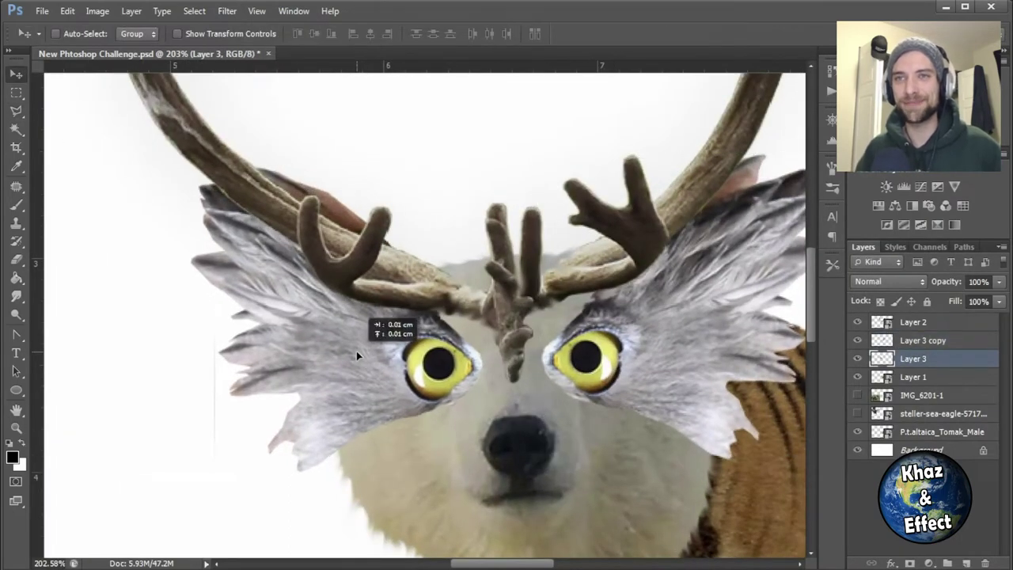
key(ctrl+t)
drag(146, 317, 145, 330)
drag(353, 354, 391, 384)
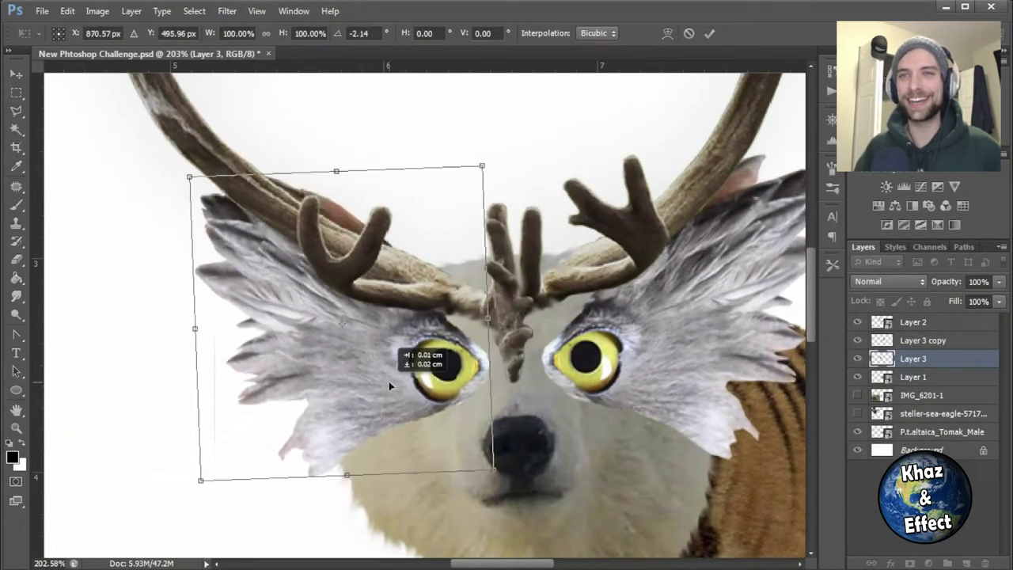
key(Return)
Step: Review both owl eye layers, cancelling a trial transform of the left eye feathers
scroll(353, 331, down, 3)
scroll(352, 331, up, 2)
scroll(372, 348, up, 3)
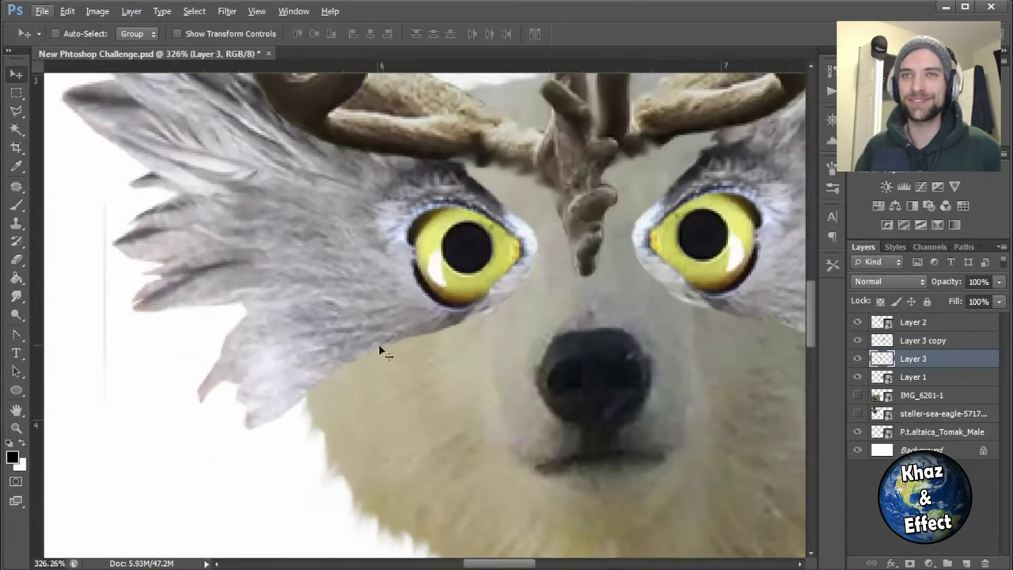
scroll(210, 338, down, 3)
scroll(308, 352, up, 2)
scroll(324, 359, up, 2)
key(e)
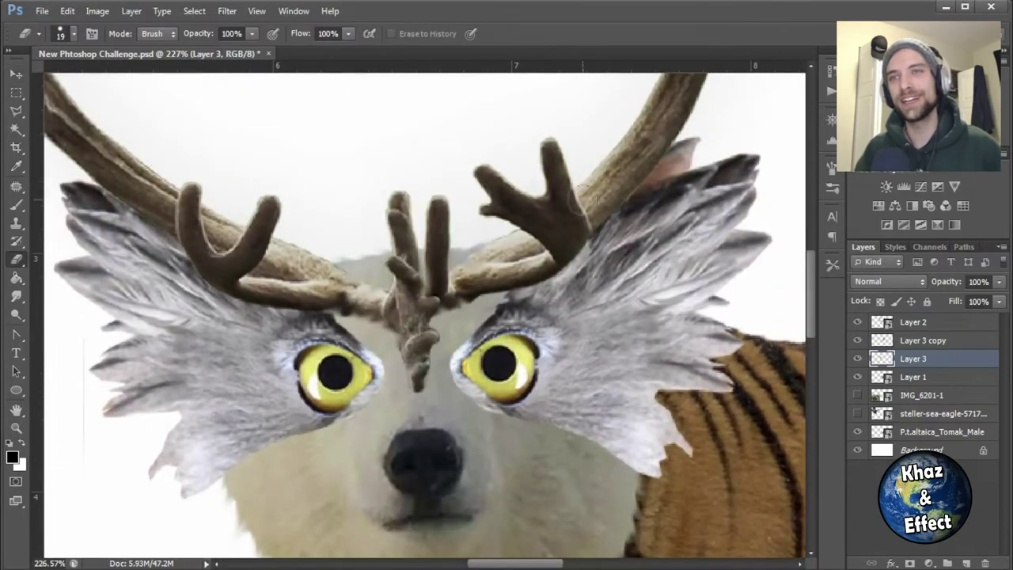
key(alt+bracketright)
scroll(474, 190, down, 4)
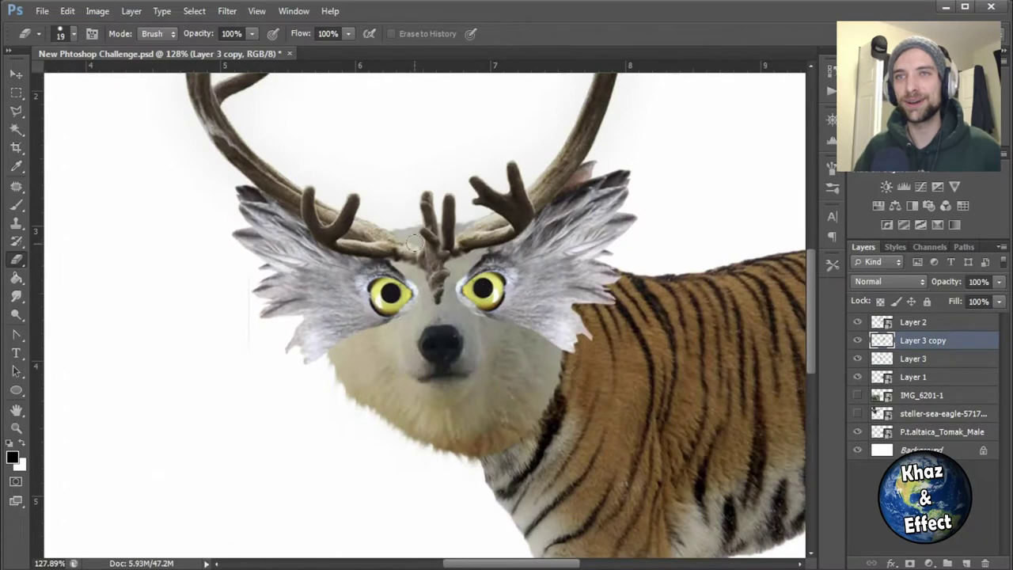
key(alt+bracketleft)
key(ctrl+t)
key(Escape)
Step: Merge the two owl eye layers into one and select the combined eyes layer
scroll(417, 245, up, 2)
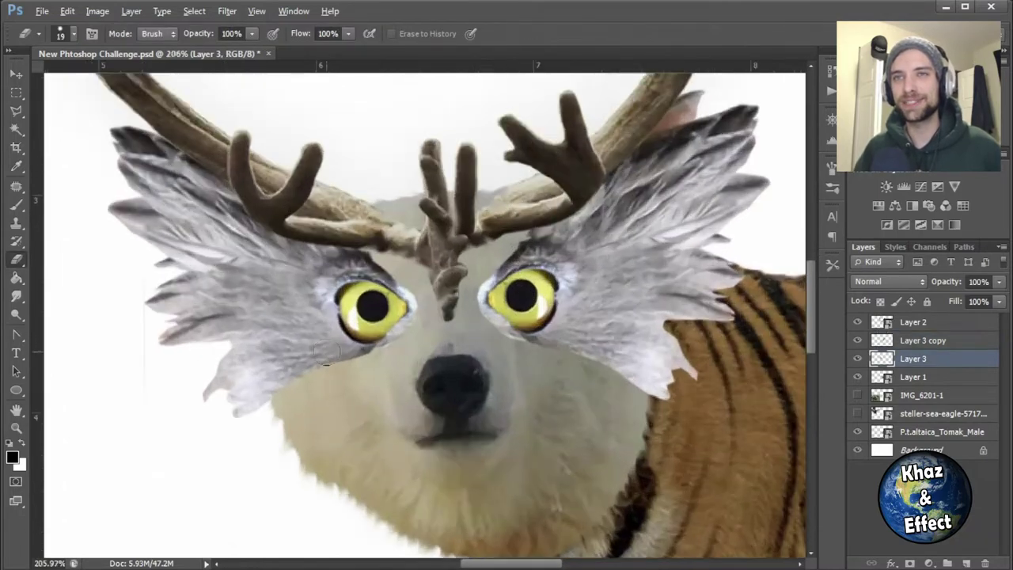
scroll(586, 383, down, 2)
scroll(779, 380, up, 2)
key(w)
key(Delete)
scroll(273, 391, up, 2)
key(e)
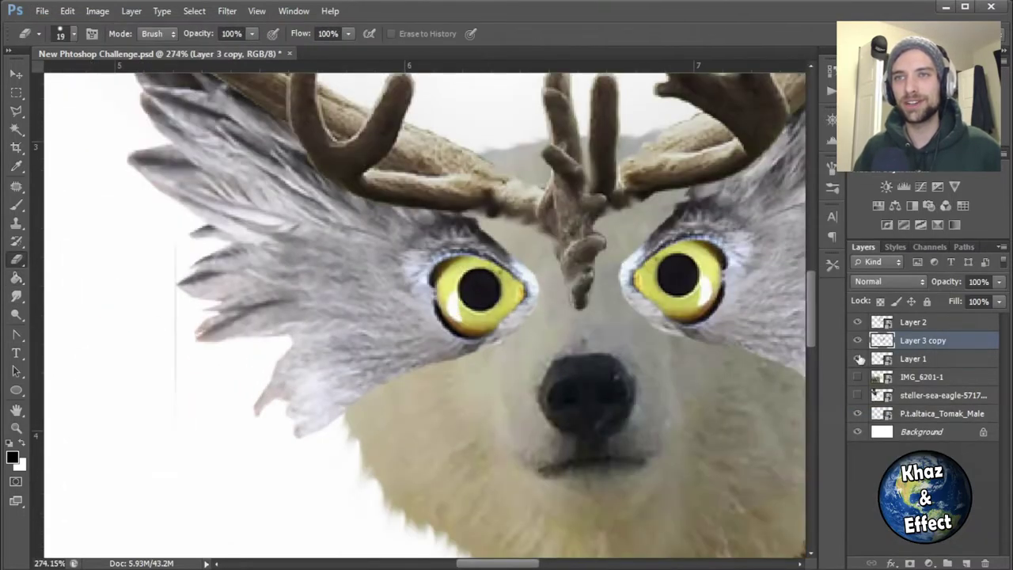
click(942, 413)
right_click(870, 393)
key(Escape)
right_click(870, 393)
key(Escape)
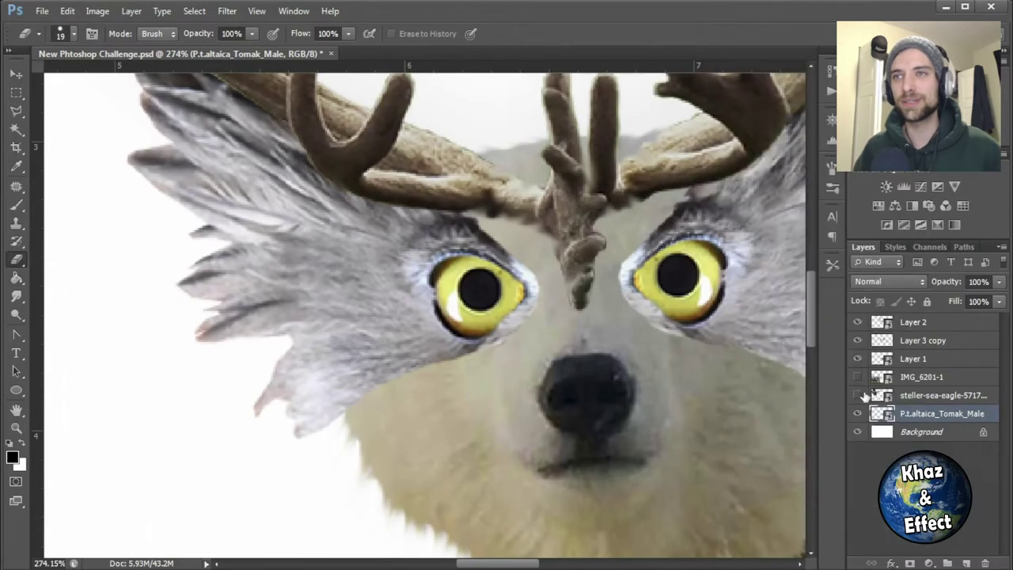
click(949, 341)
key(r)
scroll(382, 363, up, 3)
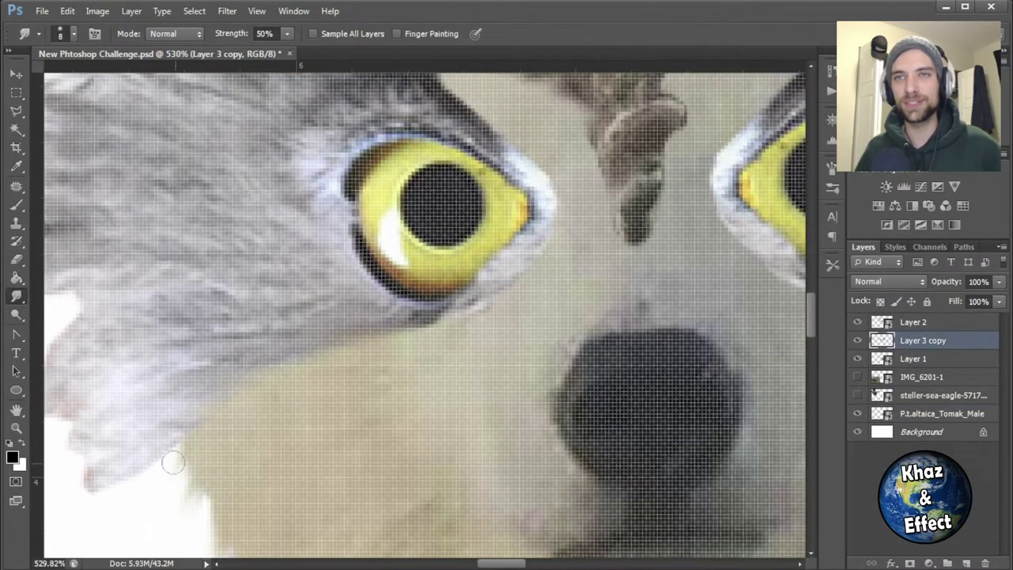
Step: Smudge the dark owl feather tips outward over the tiger fur
scroll(526, 187, up, 2)
scroll(316, 317, down, 2)
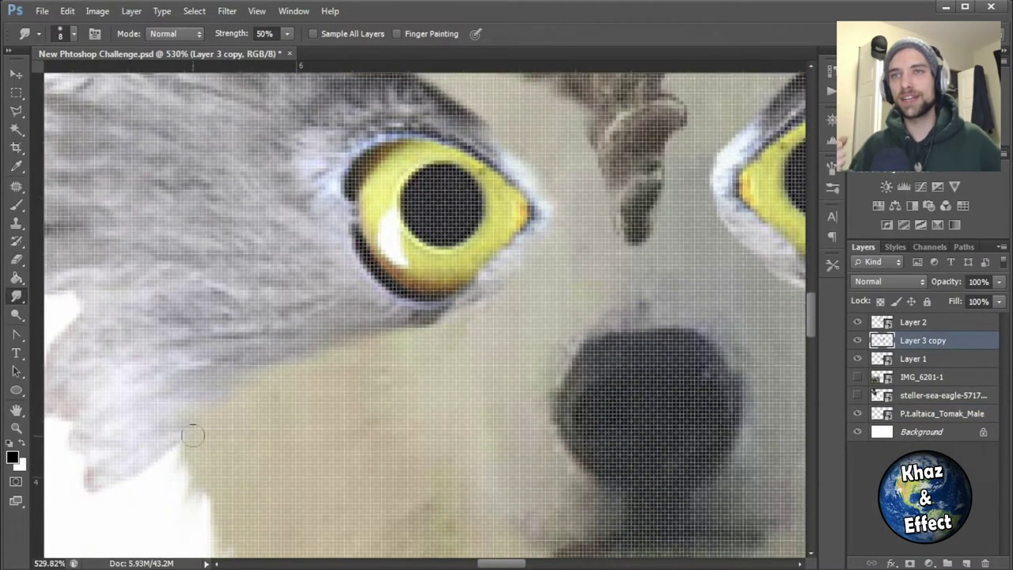
scroll(465, 443, left, 5)
scroll(432, 323, up, 1)
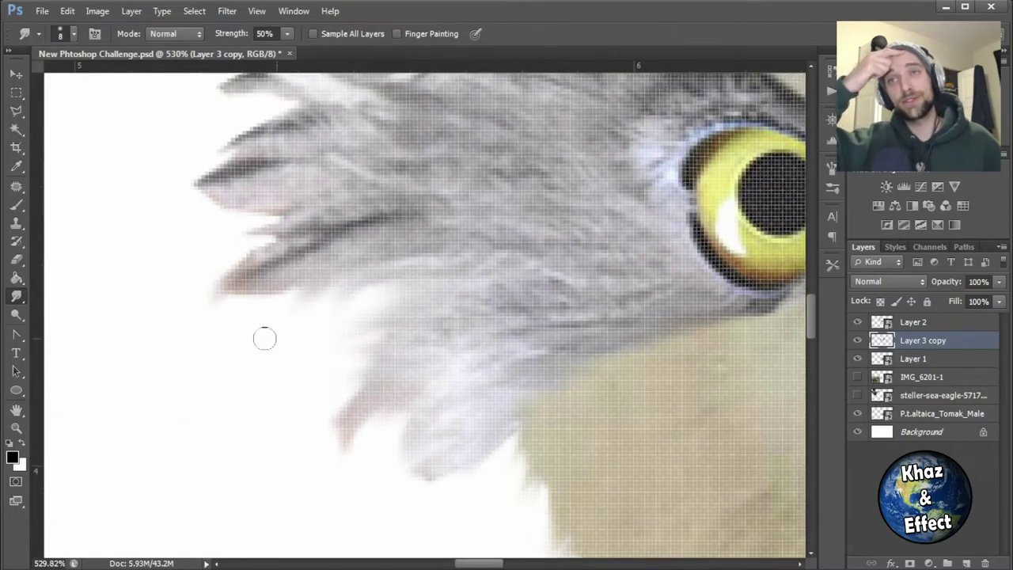
scroll(264, 338, up, 3)
scroll(287, 208, up, 5)
alt+scroll(68, 253, up, 1)
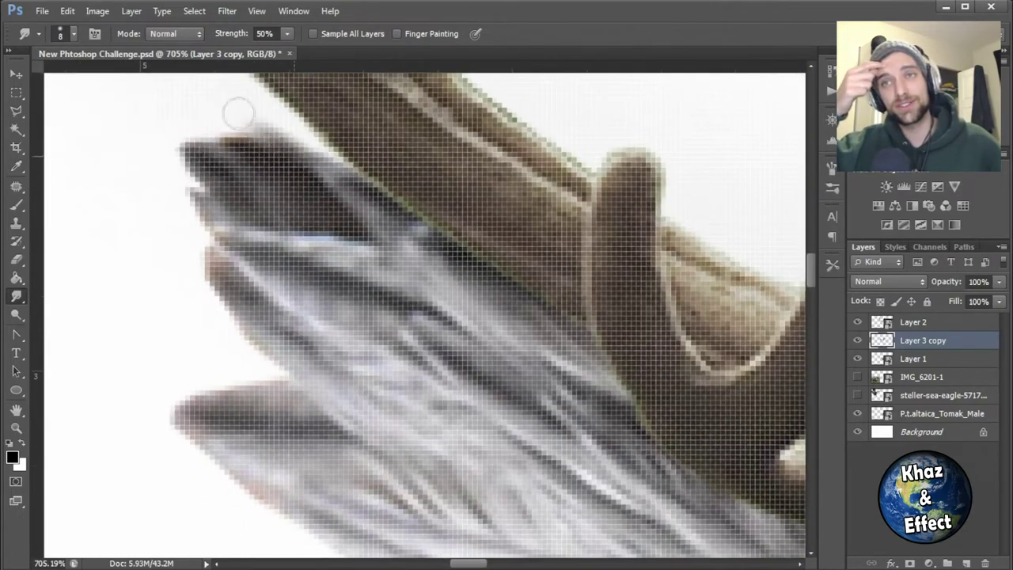
alt+scroll(425, 459, down, 5)
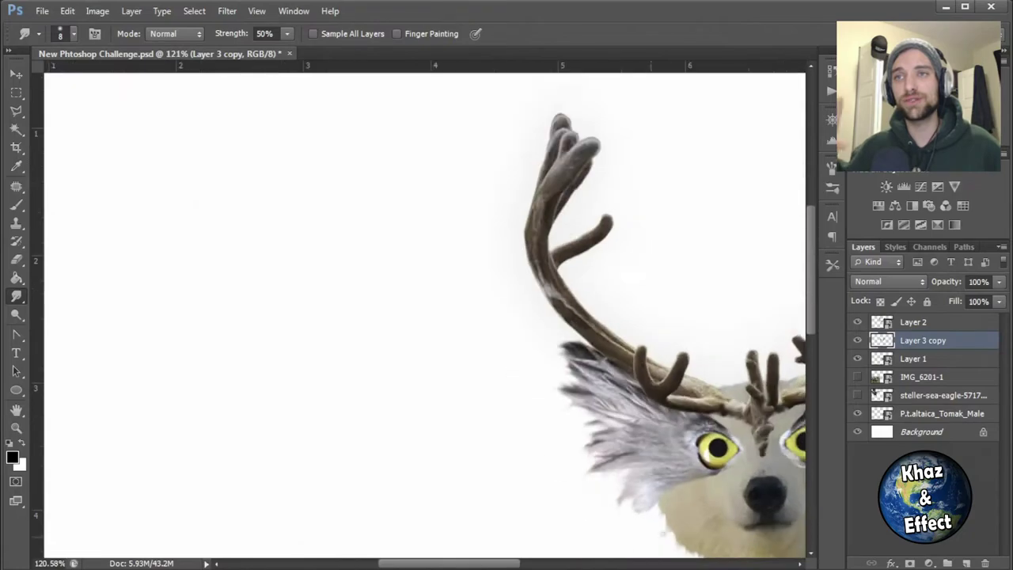
alt+scroll(442, 408, up, 4)
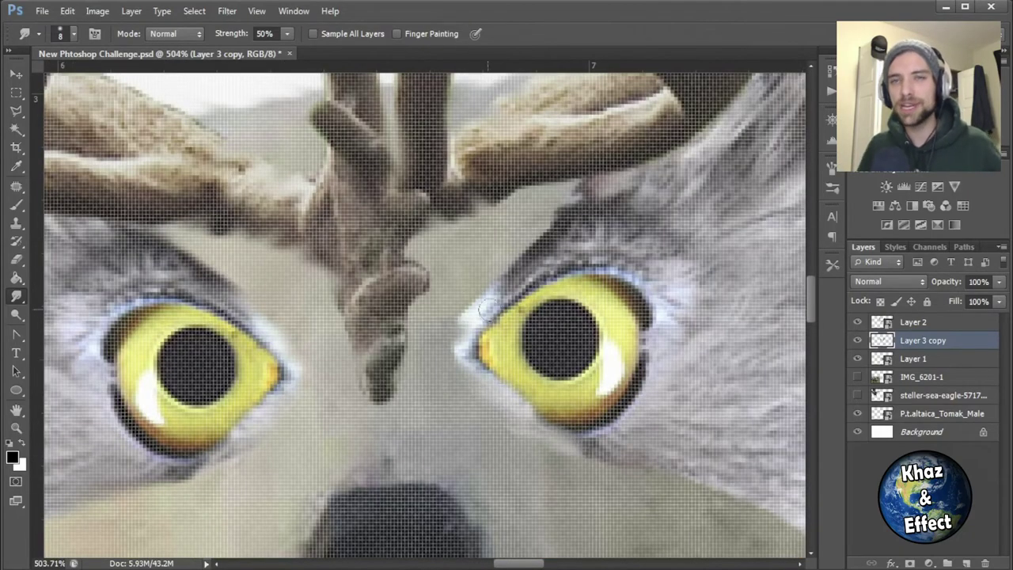
alt+scroll(574, 194, down, 4)
alt+scroll(473, 276, up, 5)
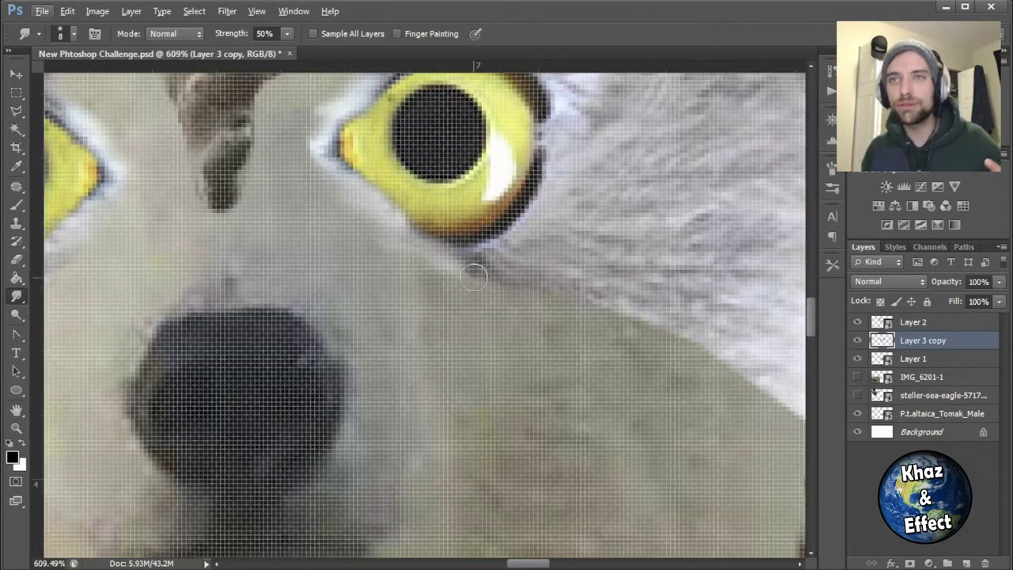
alt+scroll(714, 316, down, 4)
alt+scroll(712, 333, up, 4)
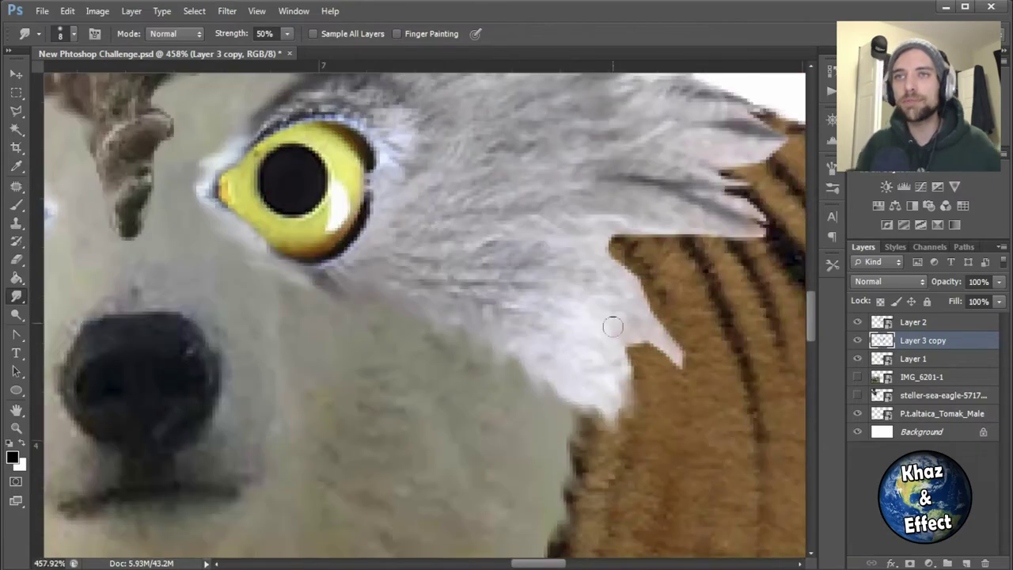
drag(691, 214, 419, 314)
scroll(404, 338, up, 2)
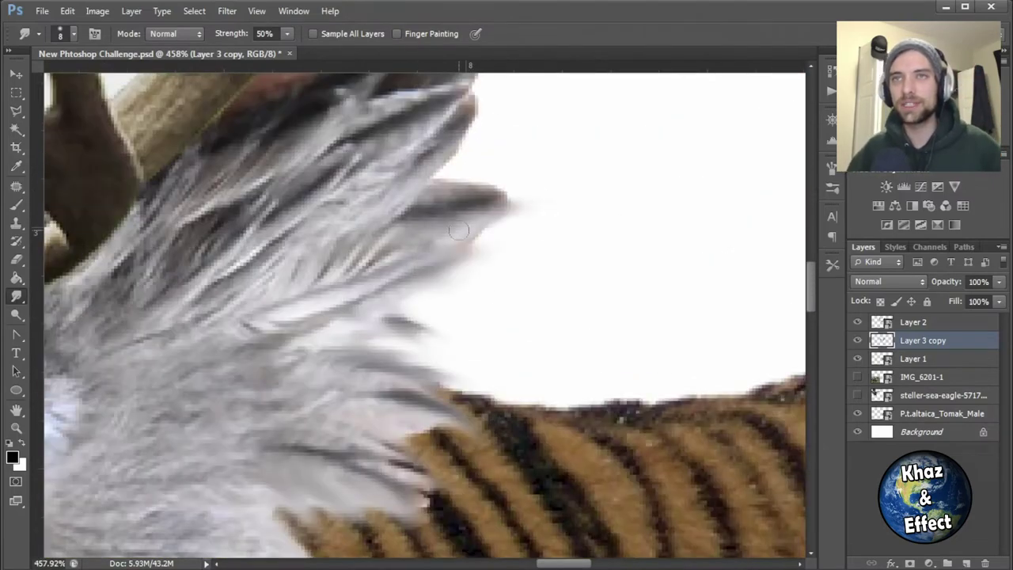
scroll(325, 187, up, 6)
drag(360, 243, 455, 287)
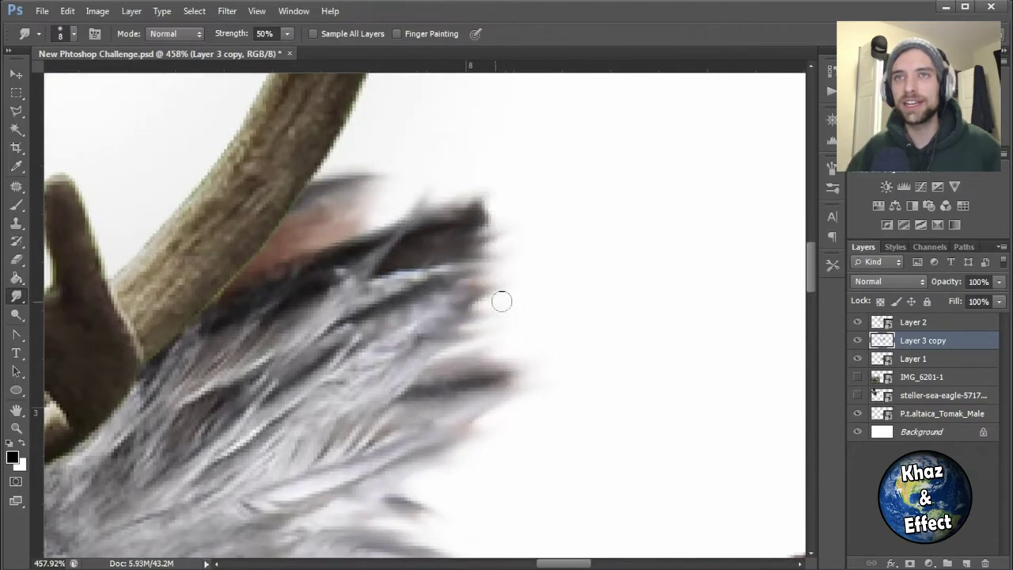
scroll(501, 301, down, 10)
scroll(501, 301, up, 3)
scroll(501, 301, down, 2)
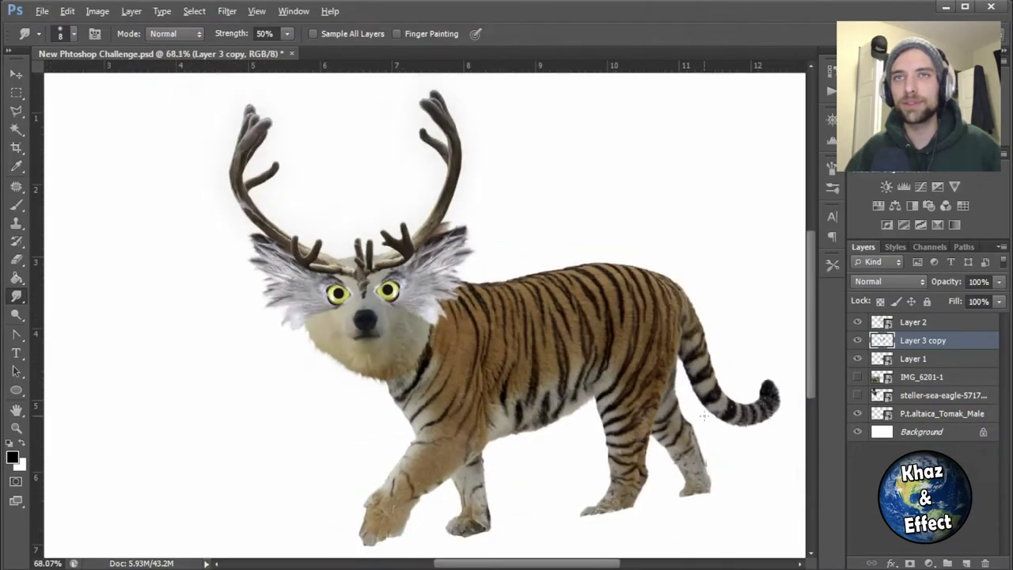
Step: Show the IMG_6201-1 wolverine photo and move it to the lower left
click(856, 376)
click(922, 376)
key(v)
drag(166, 399, 211, 440)
Step: Add a drop shadow with near-zero distance to the Layer 3 copy owl eyes
double_click(889, 341)
click(543, 478)
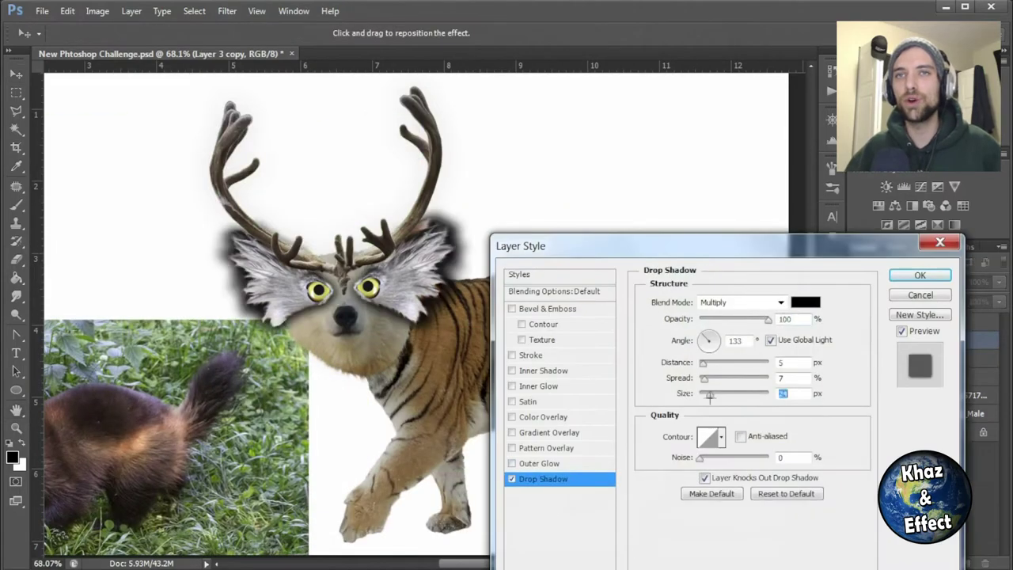
drag(677, 361, 693, 360)
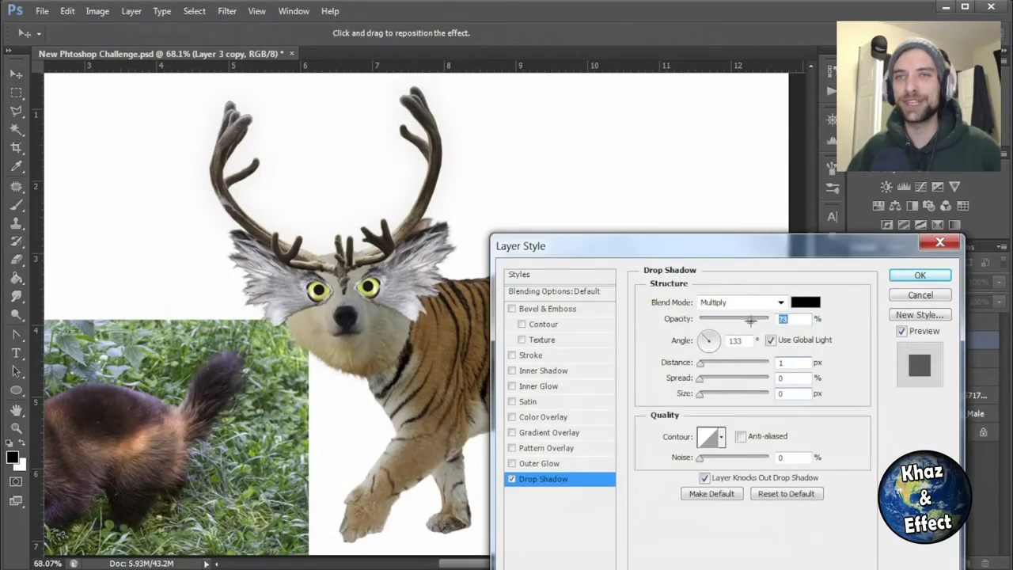
key(Return)
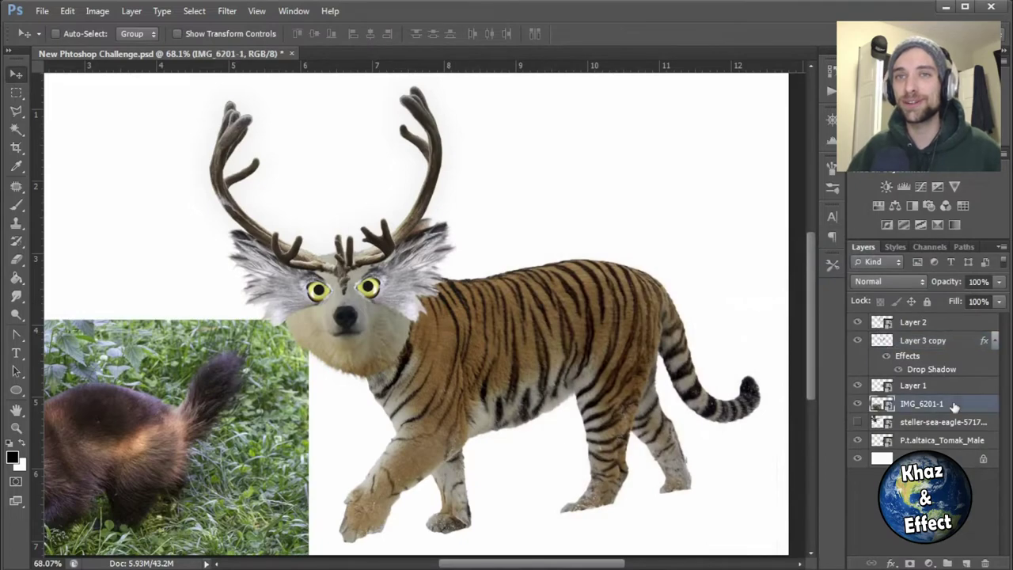
click(941, 439)
scroll(560, 264, up, 5)
Step: Outline the tiger's own tail with the Polygonal Lasso to remove it
key(l)
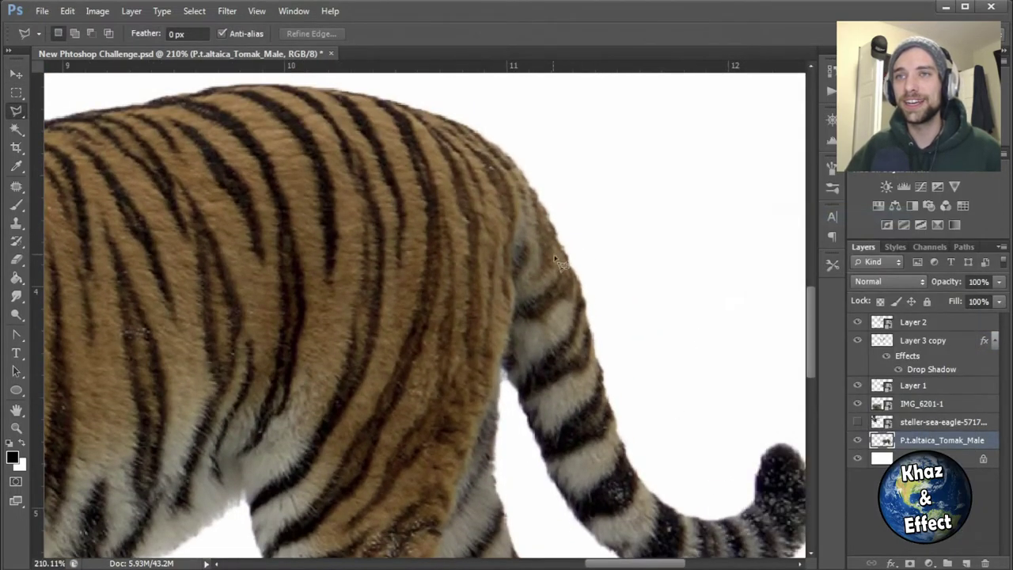
scroll(543, 374, up, 2)
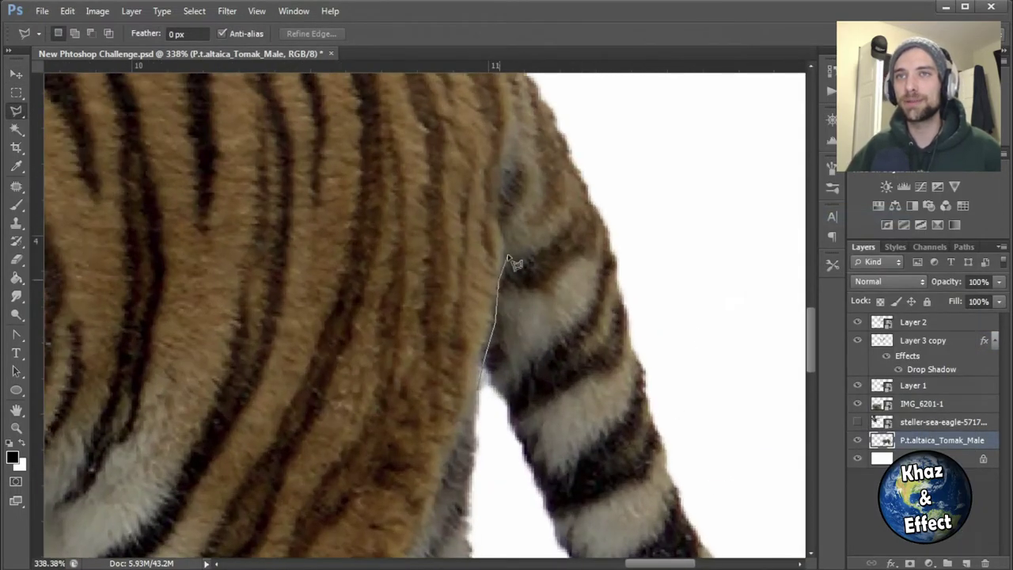
scroll(478, 241, up, 3)
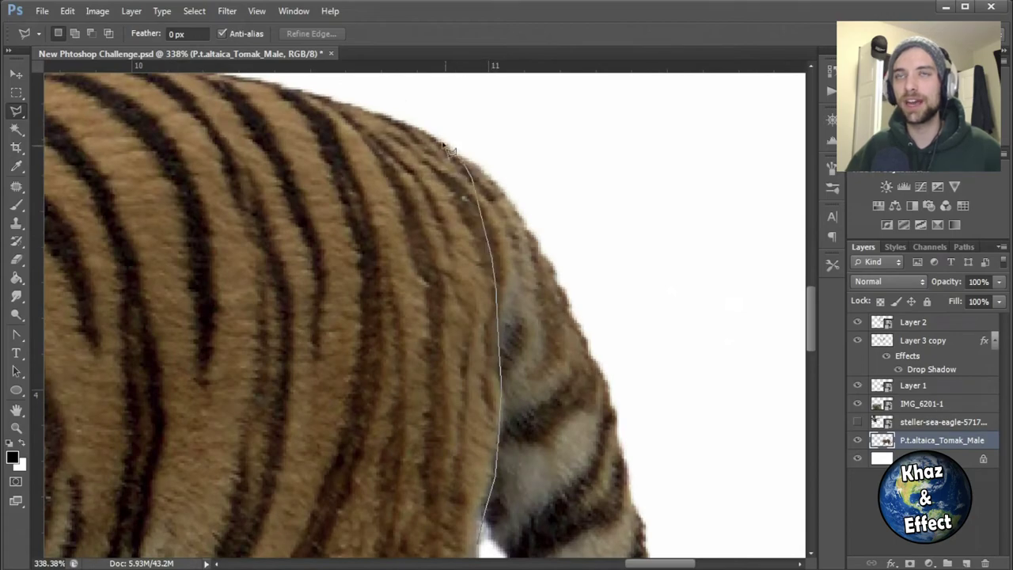
scroll(449, 150, down, 2)
scroll(278, 485, down, 3)
scroll(414, 316, up, 3)
key(Return)
scroll(744, 232, down, 2)
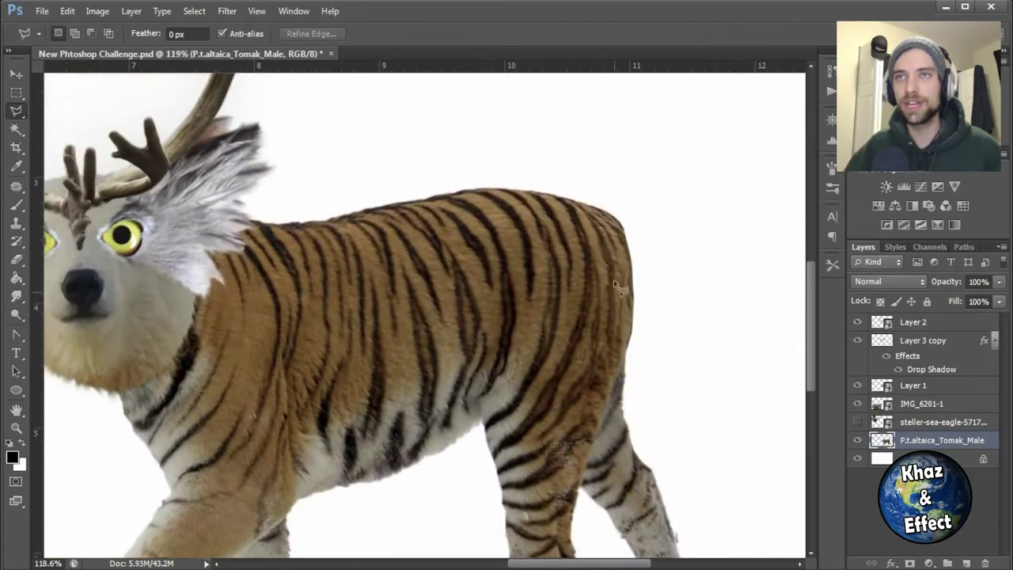
Step: Move the IMG_6201-1 tail photo beneath the tiger layer and place the bushy tail at its rear
click(921, 403)
key(v)
key(ctrl+bracketleft)
drag(686, 263, 694, 336)
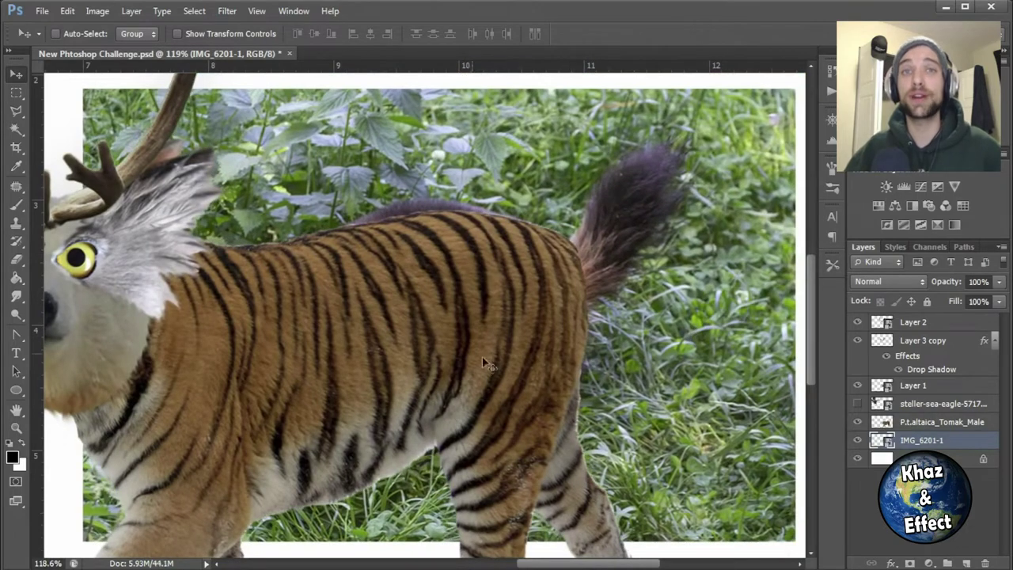
Step: Outline the bushy tail, invert the selection and delete the surrounding grass to white
right_click(982, 427)
click(549, 226)
click(542, 289)
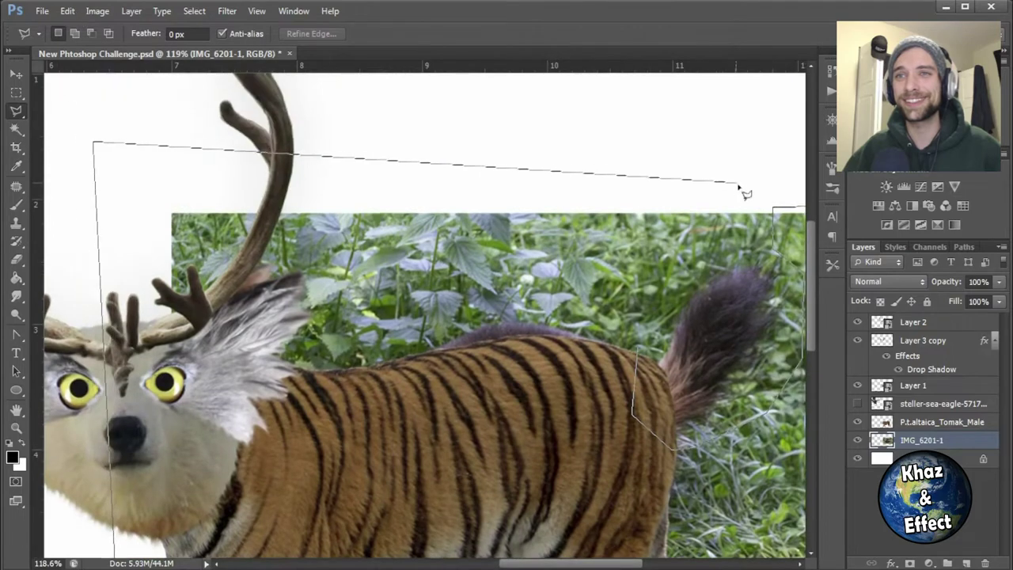
click(647, 58)
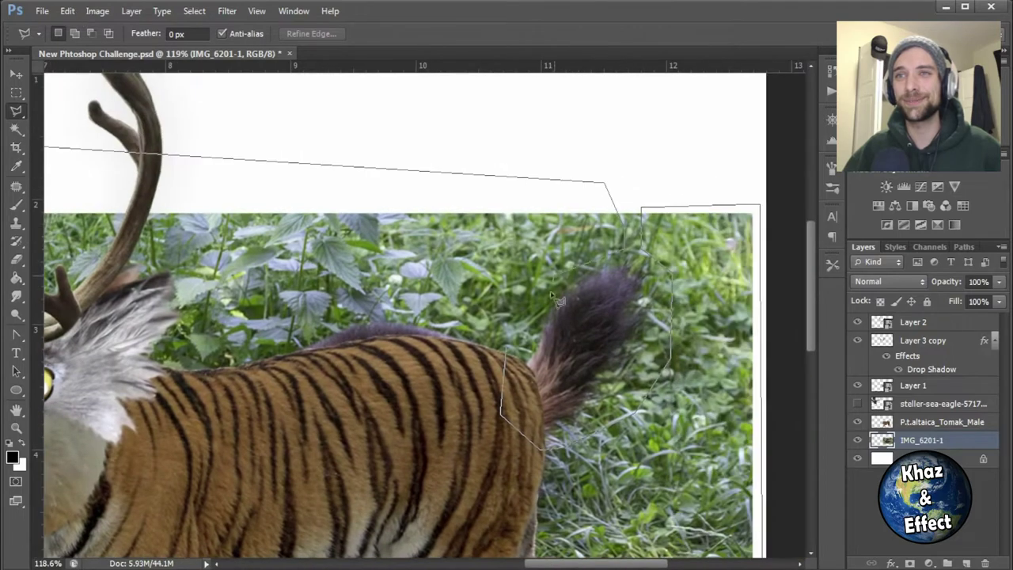
double_click(554, 299)
key(ctrl+shift+i)
key(Delete)
Step: Erase leftover grass around the tail
scroll(746, 403, up, 5)
key(e)
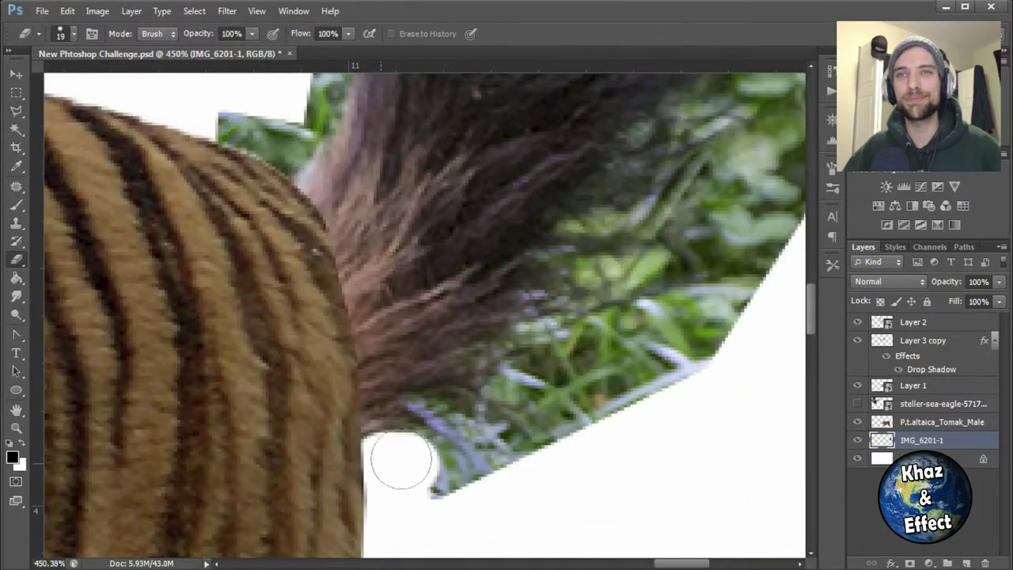
drag(401, 460, 635, 452)
scroll(527, 482, up, 6)
mouse_move(214, 328)
mouse_down()
mouse_move(323, 281)
mouse_move(376, 118)
mouse_up()
scroll(723, 335, up, 3)
scroll(723, 335, down, 4)
scroll(506, 186, up, 4)
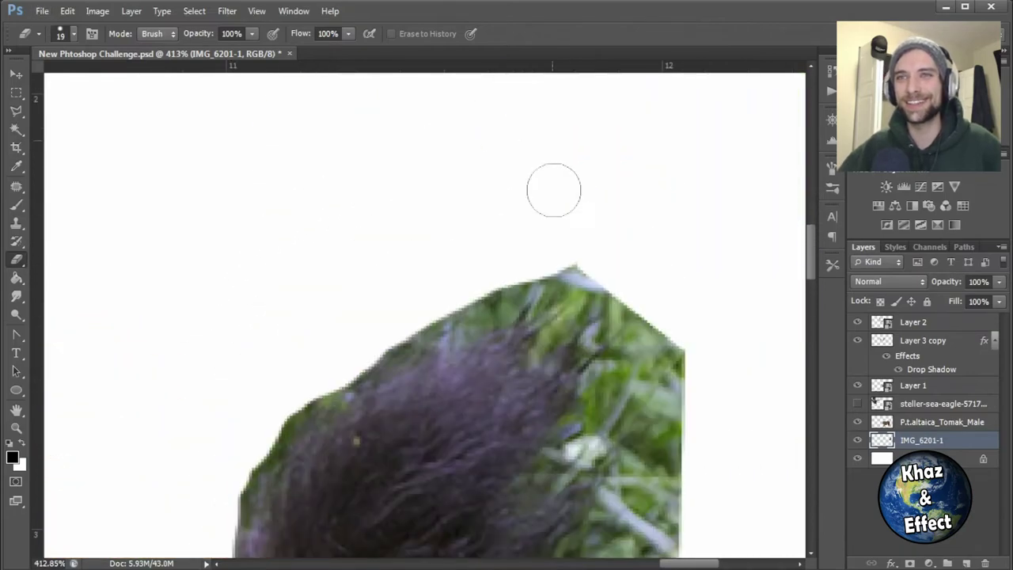
scroll(667, 237, down, 2)
drag(667, 238, 645, 324)
scroll(583, 440, down, 2)
Step: Shrink the eraser to 6 px and trim the tail's right and top edges
key(l)
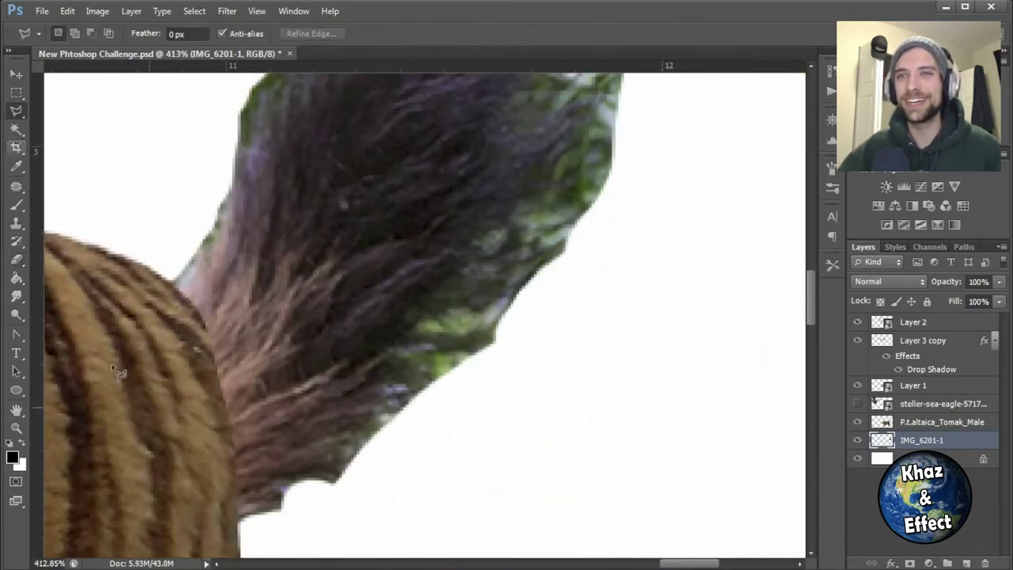
key(Escape)
scroll(401, 383, up, 4)
scroll(401, 383, down, 3)
key(e)
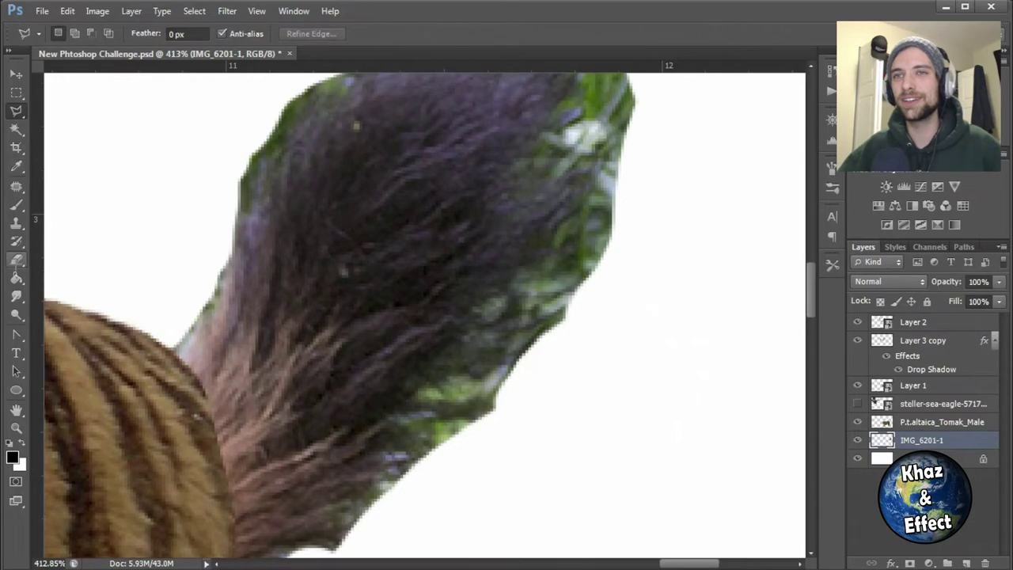
scroll(644, 154, up, 3)
scroll(206, 337, down, 3)
click(457, 380)
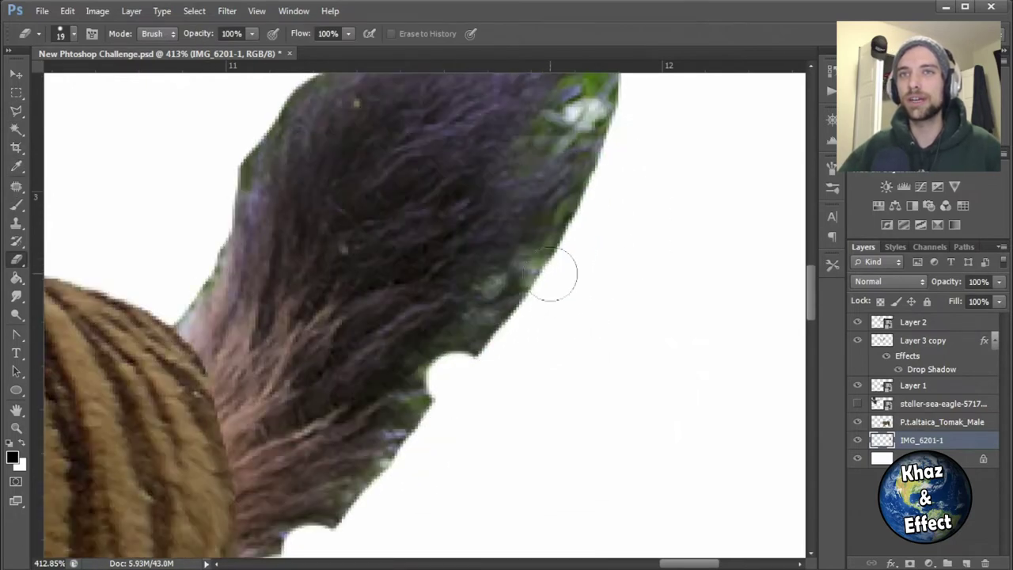
scroll(554, 271, up, 2)
drag(606, 158, 546, 225)
scroll(622, 154, up, 2)
click(67, 33)
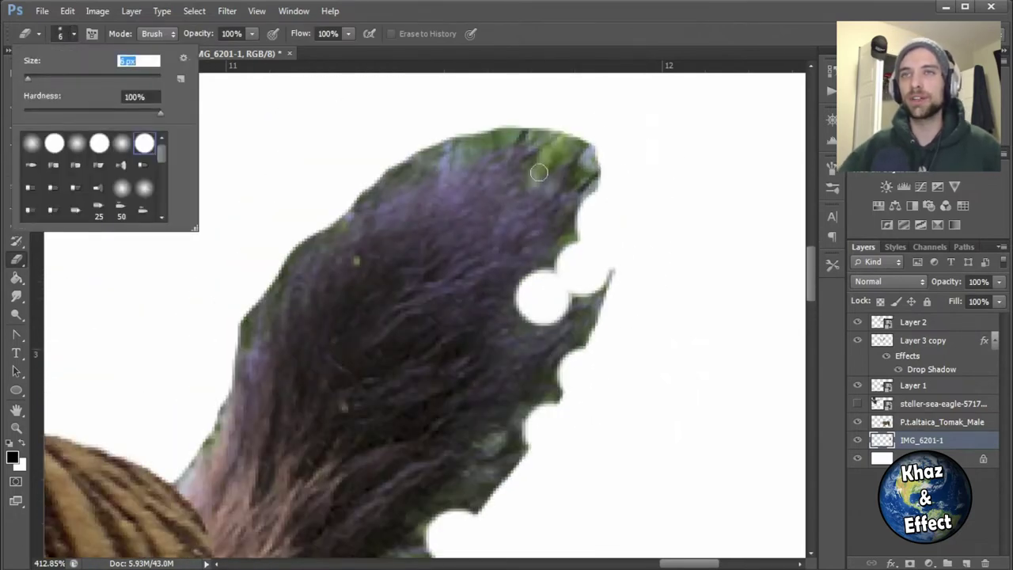
drag(539, 172, 488, 136)
drag(228, 393, 207, 451)
scroll(334, 499, down, 3)
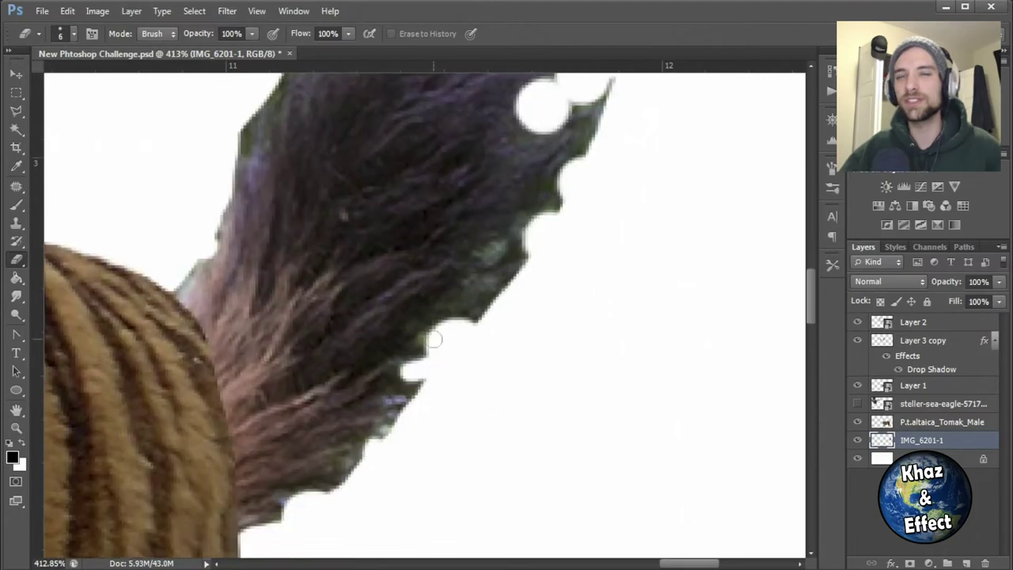
scroll(653, 224, up, 3)
Step: Smudge fur wisps outward along the tail's upper and right edges at 50% strength
key(r)
scroll(308, 325, up, 2)
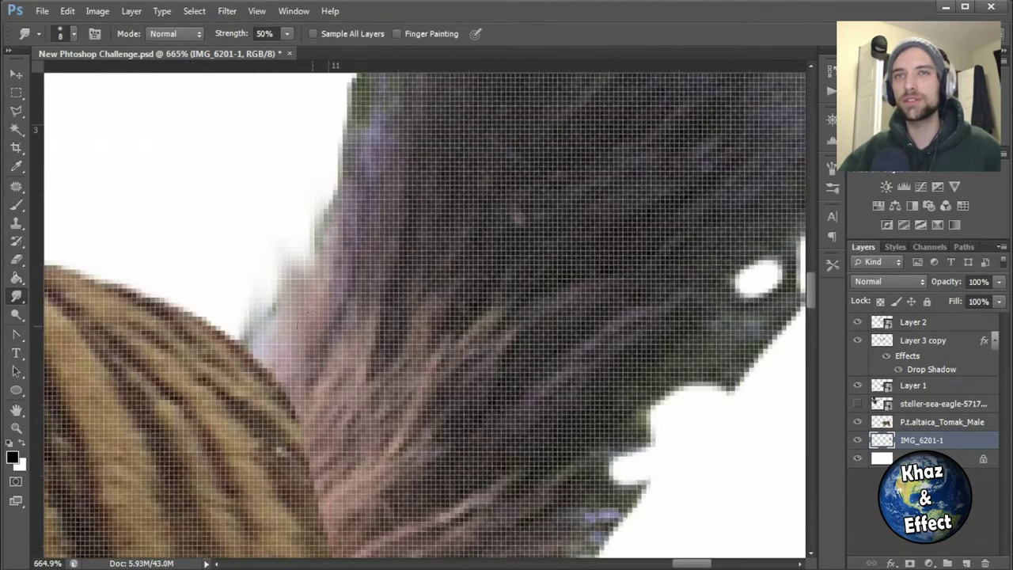
scroll(309, 326, up, 3)
drag(356, 332, 309, 281)
scroll(369, 339, up, 3)
drag(403, 281, 364, 226)
drag(474, 233, 458, 178)
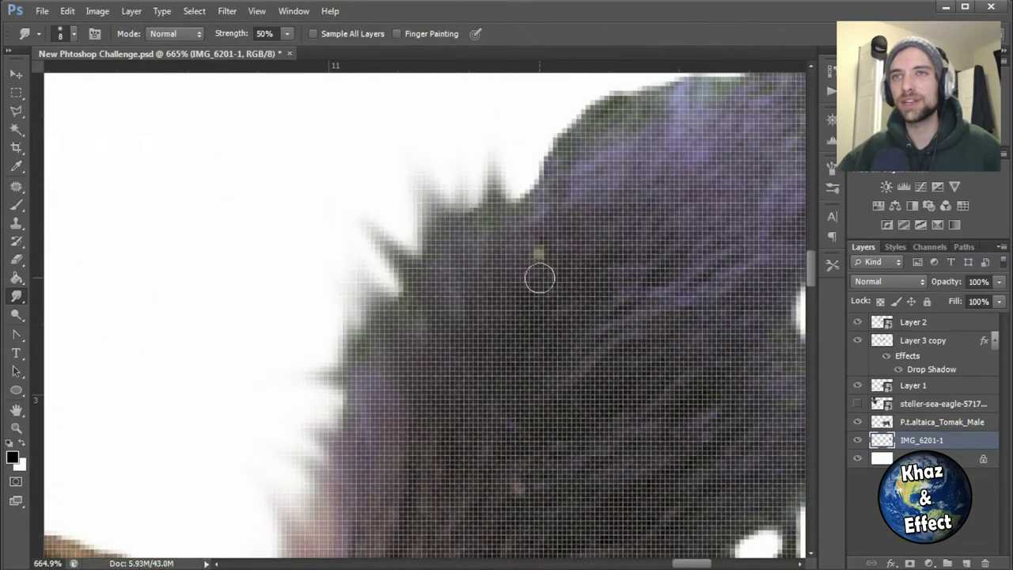
scroll(540, 278, up, 3)
drag(618, 261, 625, 190)
scroll(464, 261, right, 3)
drag(463, 254, 471, 155)
mouse_move(553, 261)
mouse_down()
mouse_move(582, 200)
mouse_move(672, 214)
mouse_up()
drag(613, 281, 665, 285)
drag(601, 341, 653, 333)
Step: Smudge the tail's lower and inner edges so the fur blends into the background
drag(568, 481, 593, 419)
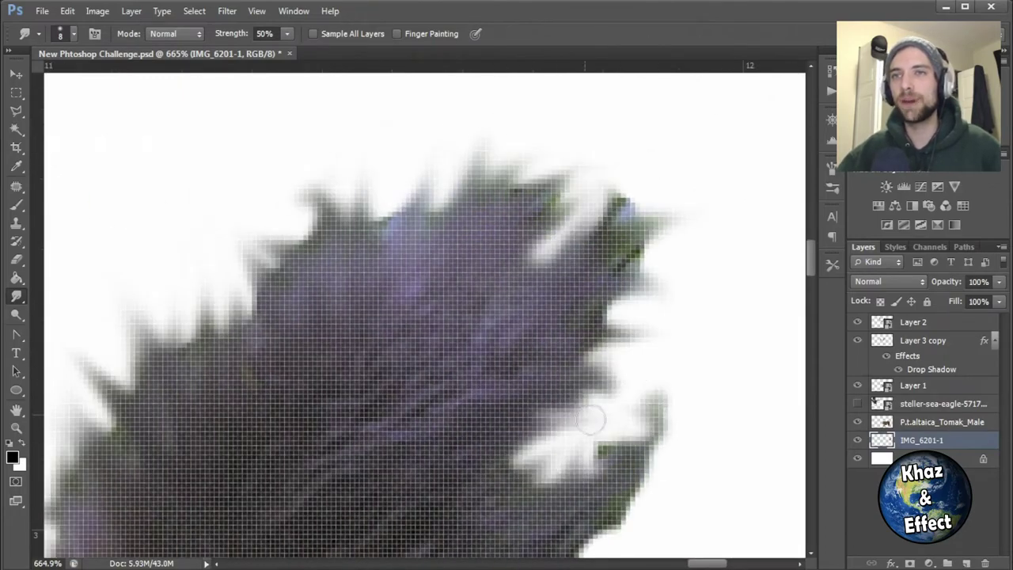
scroll(147, 470, down, 5)
drag(147, 470, 237, 411)
drag(268, 356, 372, 293)
scroll(260, 349, up, 3)
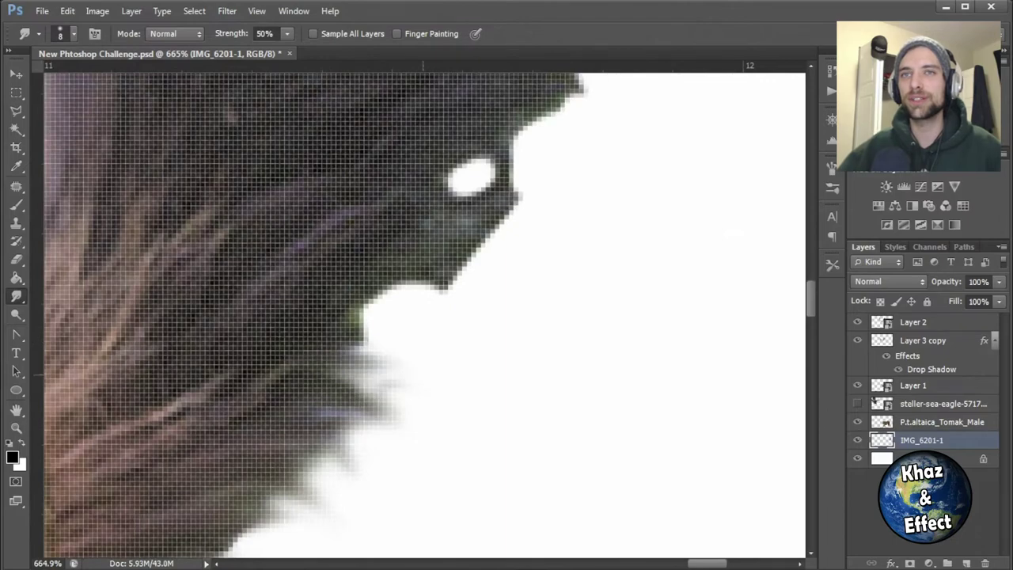
drag(340, 348, 458, 301)
drag(375, 230, 475, 277)
scroll(519, 311, up, 3)
drag(506, 308, 610, 230)
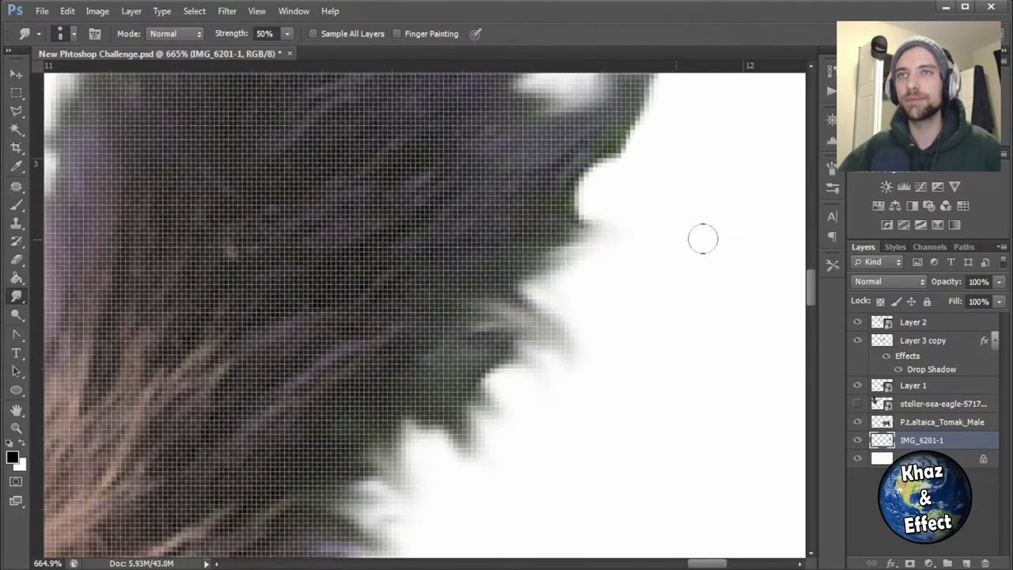
scroll(561, 327, up, 3)
Step: Fit the whole image in view, activate the tiger layer, and show the hidden eagle photo
key(ctrl+0)
scroll(686, 198, up, 5)
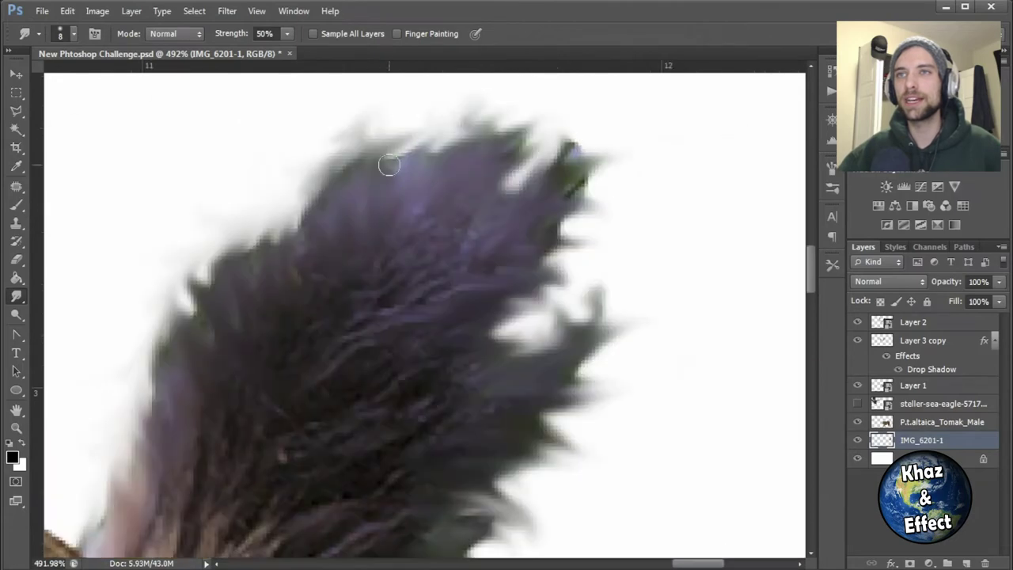
scroll(387, 163, down, 7)
scroll(621, 393, down, 1)
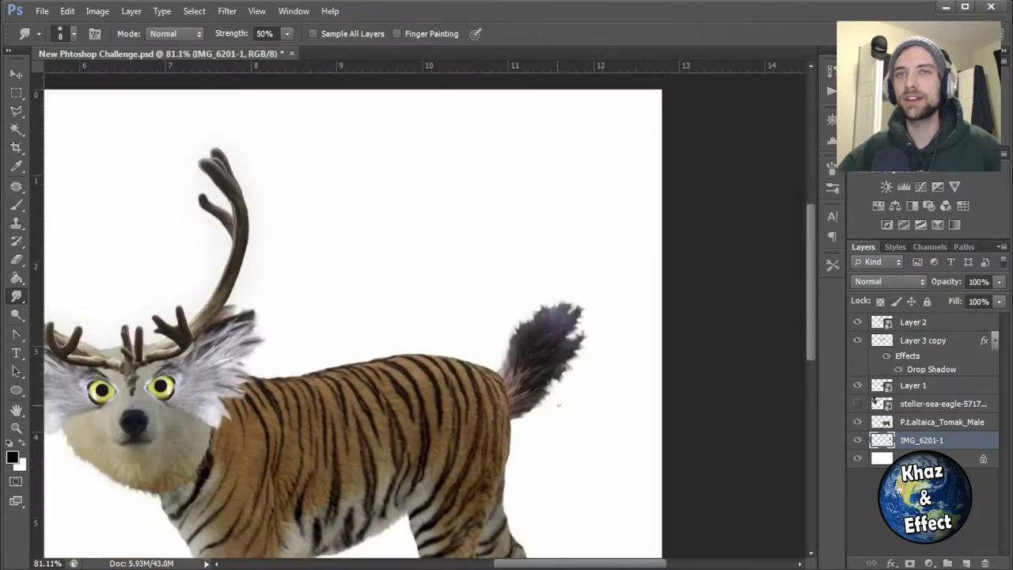
scroll(507, 268, up, 5)
key(alt+bracketright)
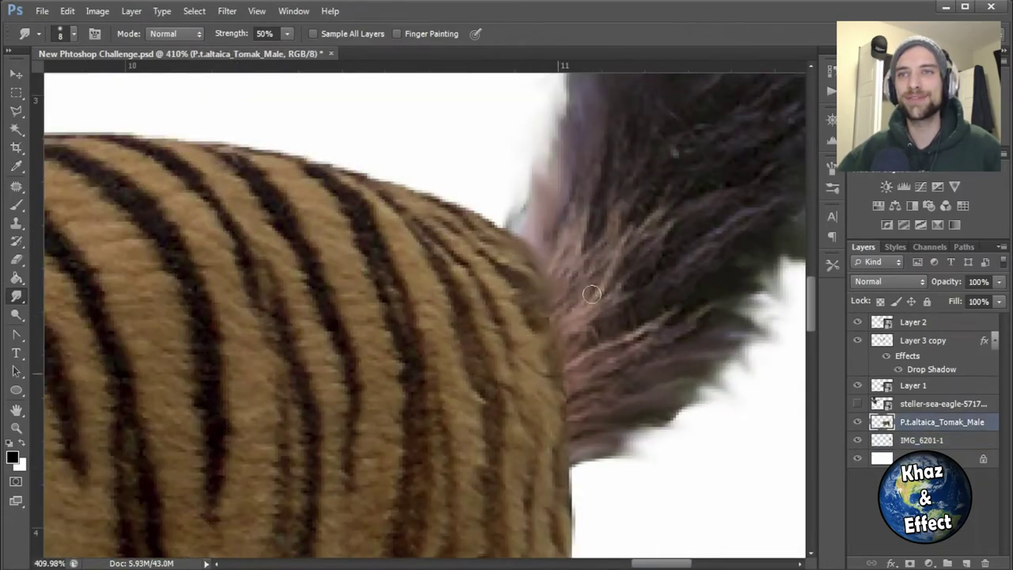
scroll(573, 265, down, 8)
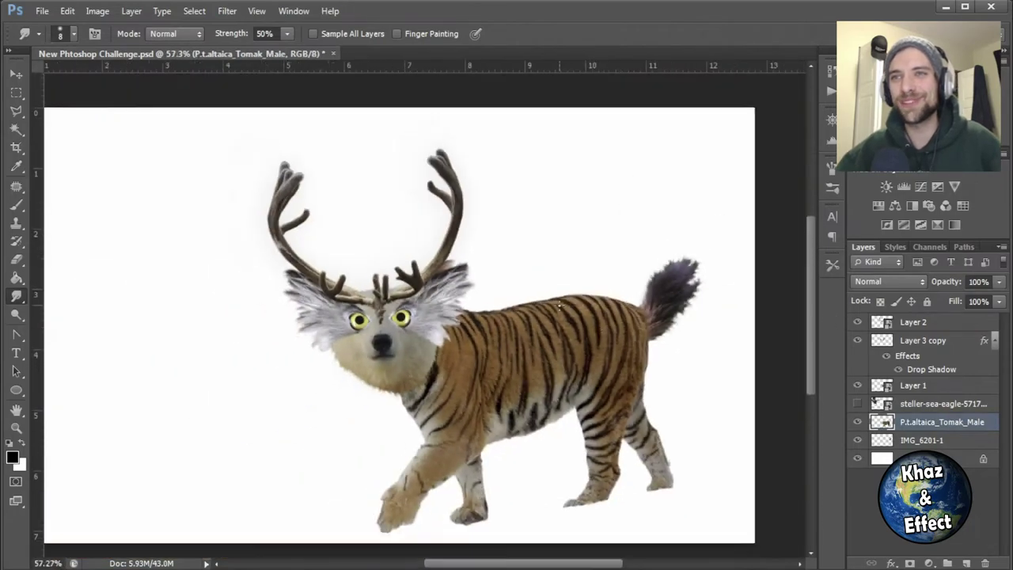
click(857, 404)
Step: Scale and flip the eagle, send it behind the tiger layers, and raise its wings above the back
key(v)
click(941, 404)
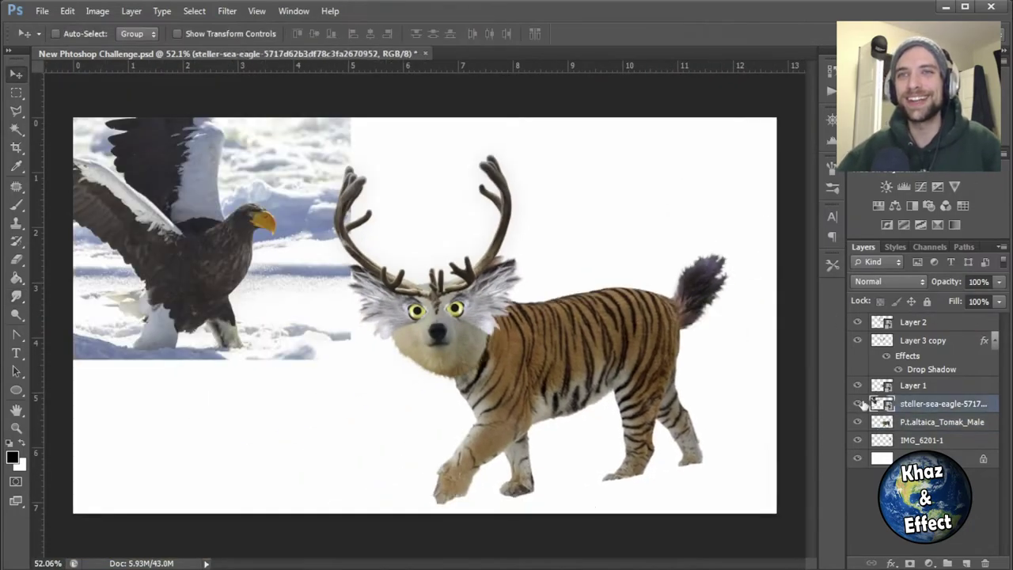
key(ctrl+t)
drag(633, 237, 379, 159)
key(Return)
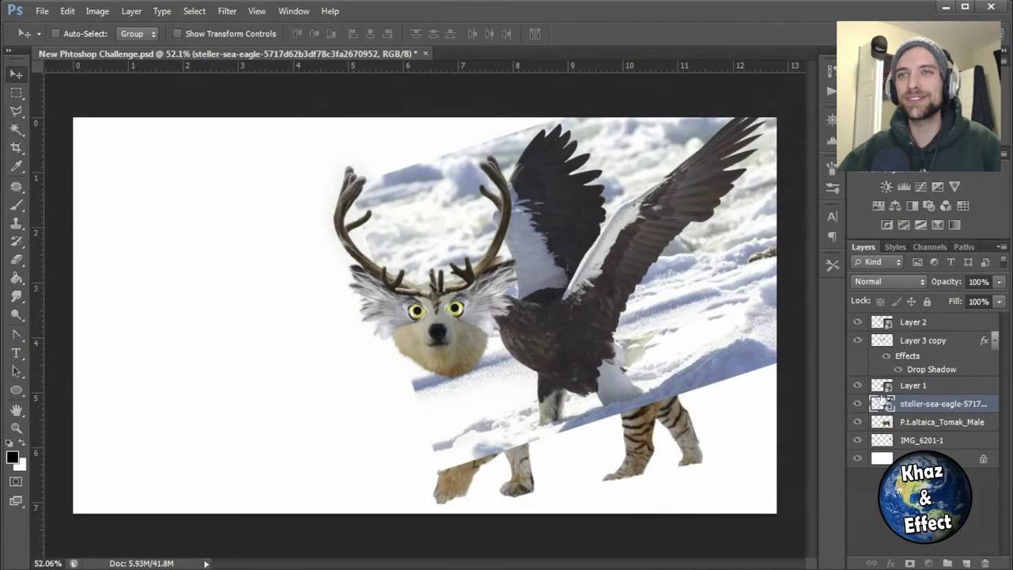
key(ctrl+bracketleft)
key(ctrl+bracketleft)
drag(586, 230, 546, 236)
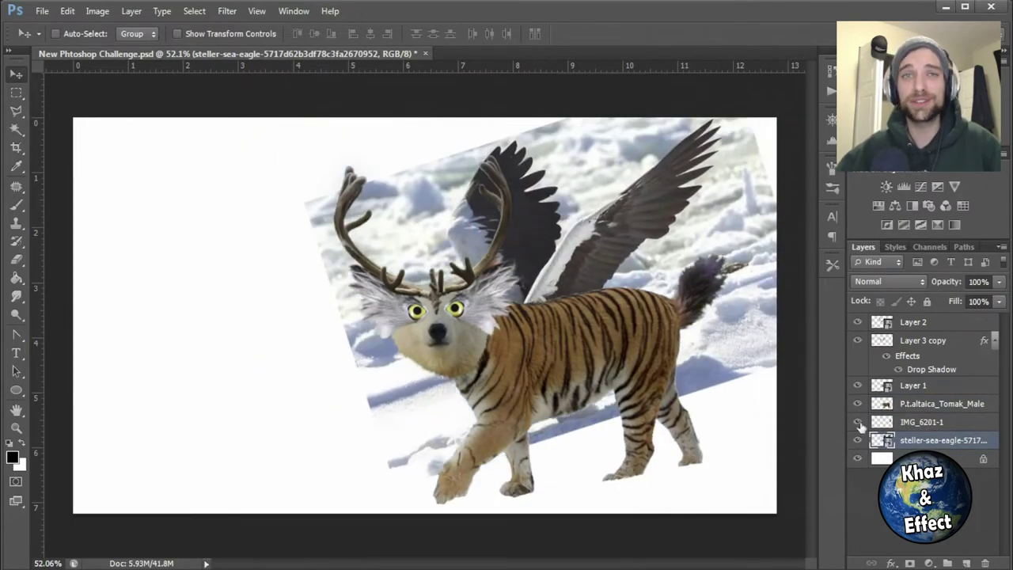
Step: Hide the other layers so only the eagle shows, and begin outlining its wings
drag(860, 426, 857, 322)
scroll(472, 428, up, 4)
key(m)
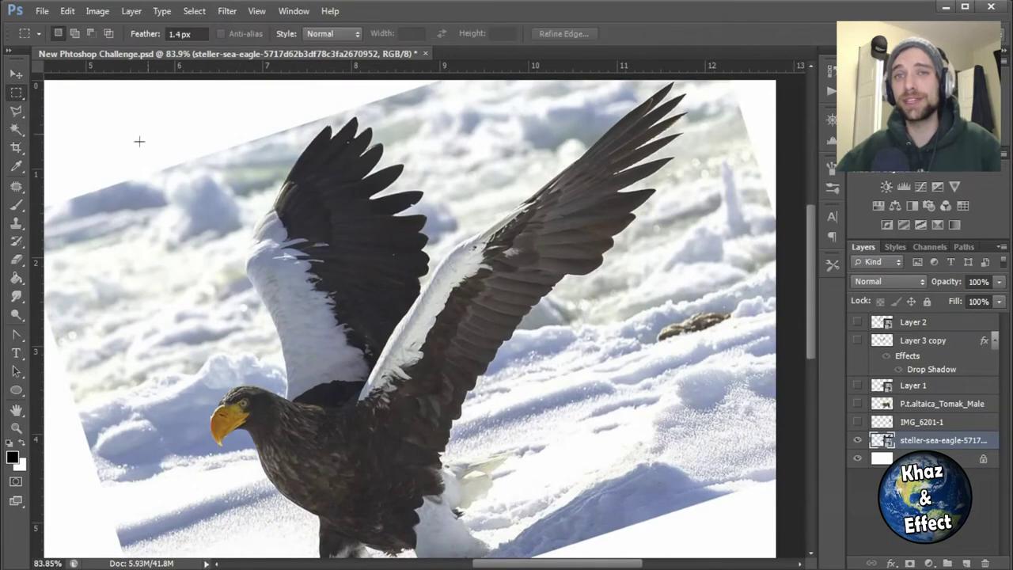
click(720, 116)
scroll(673, 95, up, 3)
click(647, 130)
click(460, 261)
click(422, 193)
Step: Cut out the roughly outlined wings and start tracing points along the right wing's feathers
key(ctrl+x)
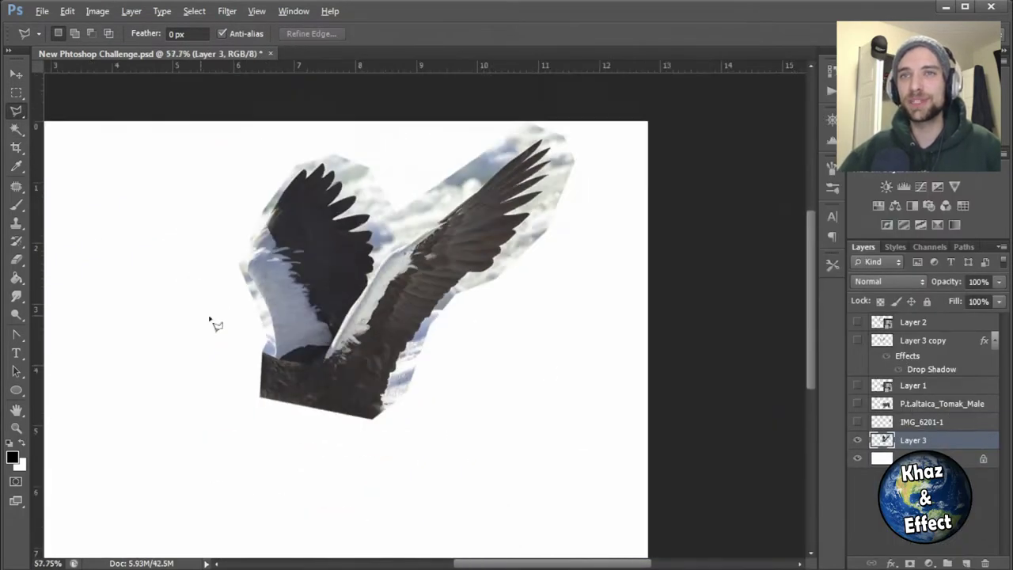
scroll(211, 323, up, 6)
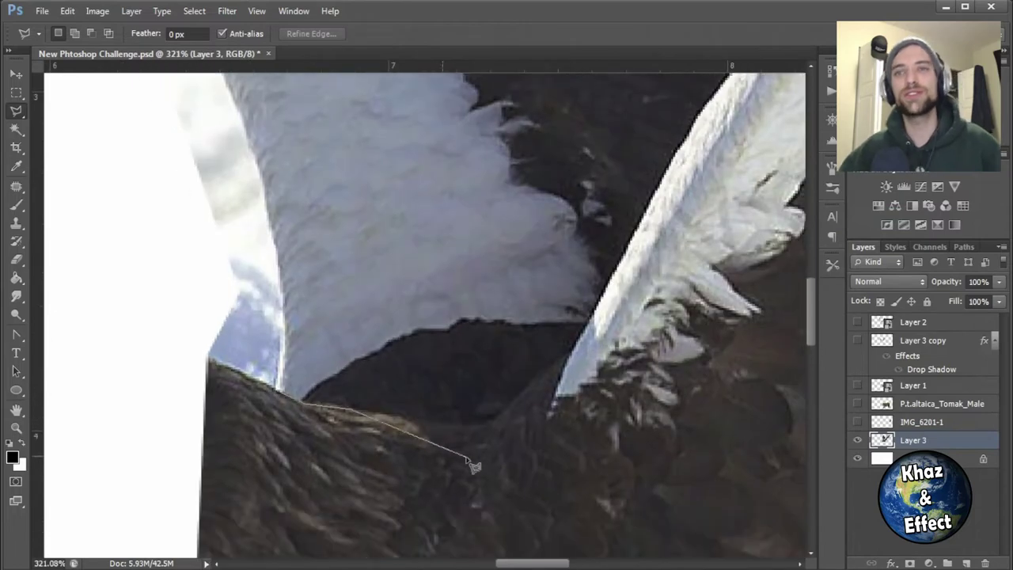
click(528, 435)
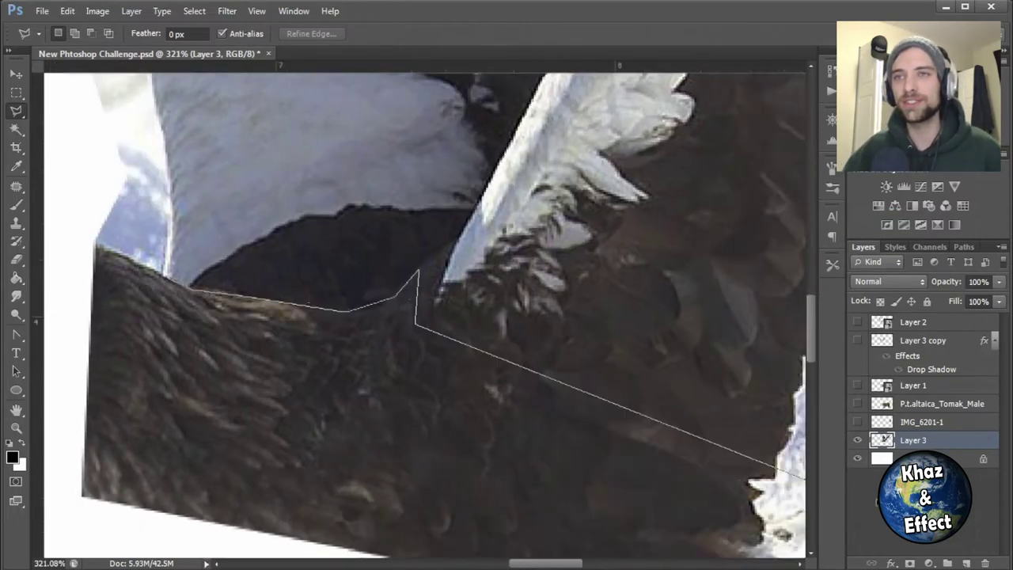
click(441, 335)
click(555, 398)
mouse_move(768, 463)
mouse_down()
mouse_move(667, 418)
mouse_move(407, 499)
mouse_up()
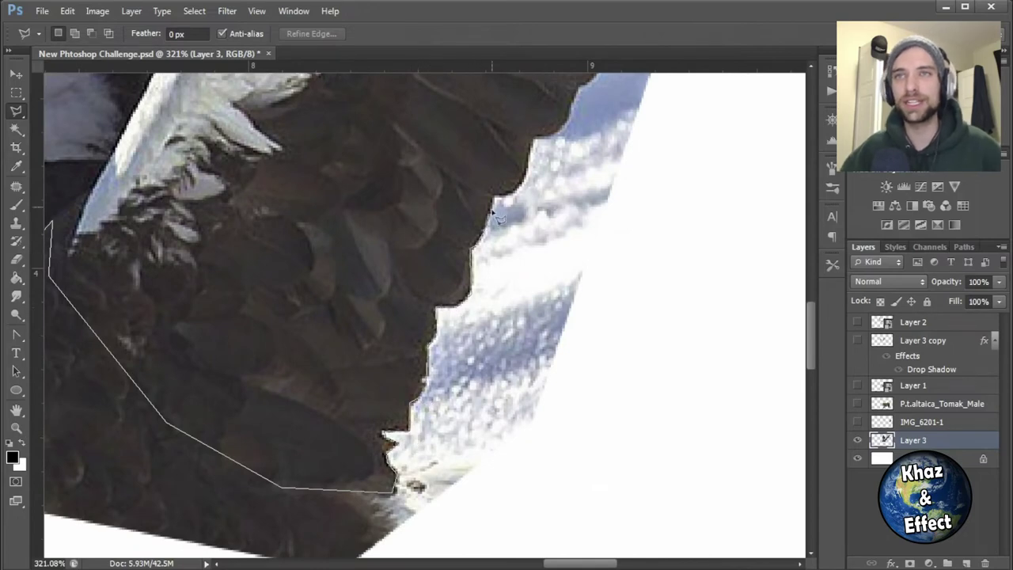
Step: Continue the Polygonal Lasso outline around the upper feather tips and darker feathers
scroll(538, 446, up, 4)
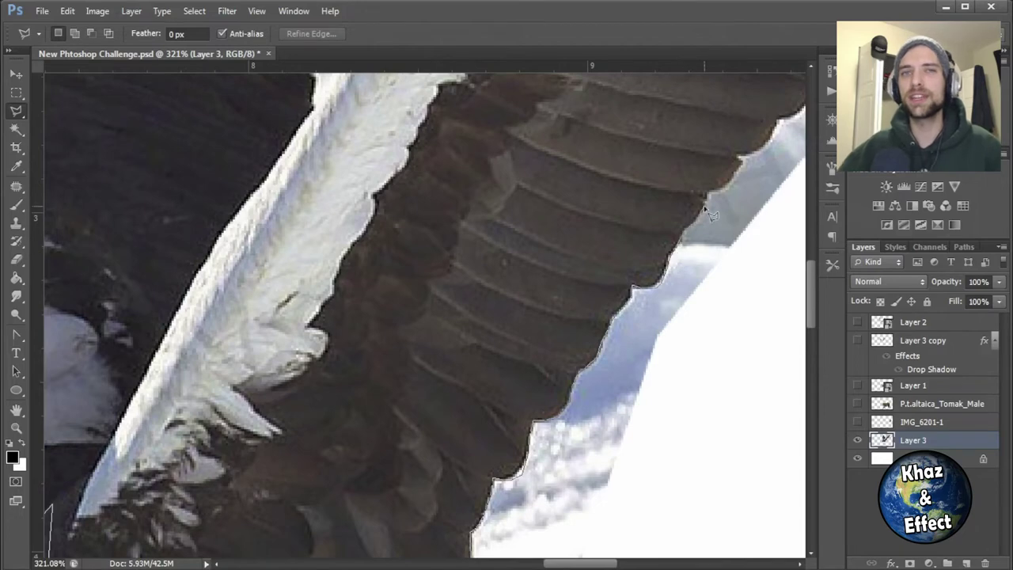
drag(731, 195, 479, 382)
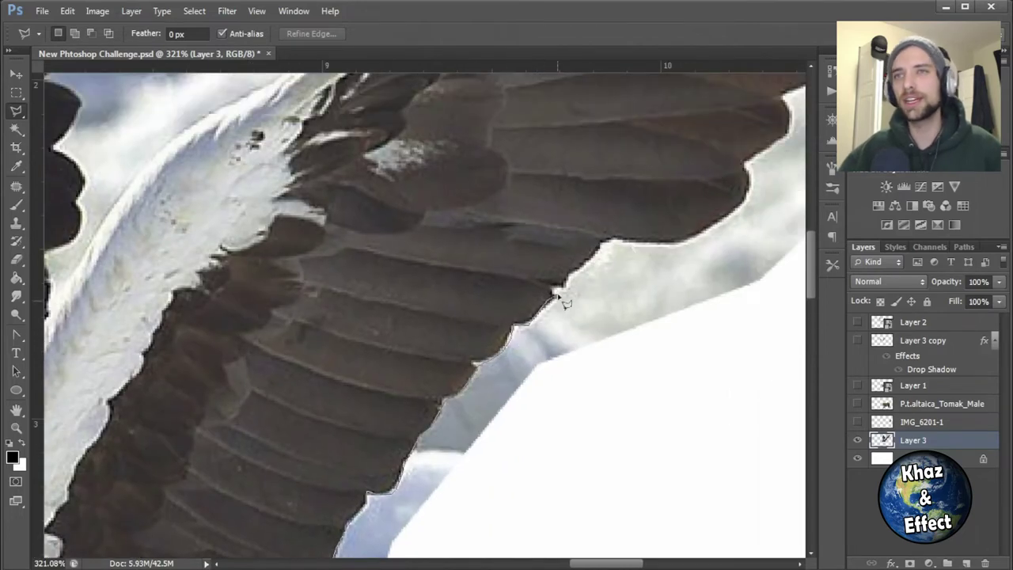
drag(750, 212, 458, 378)
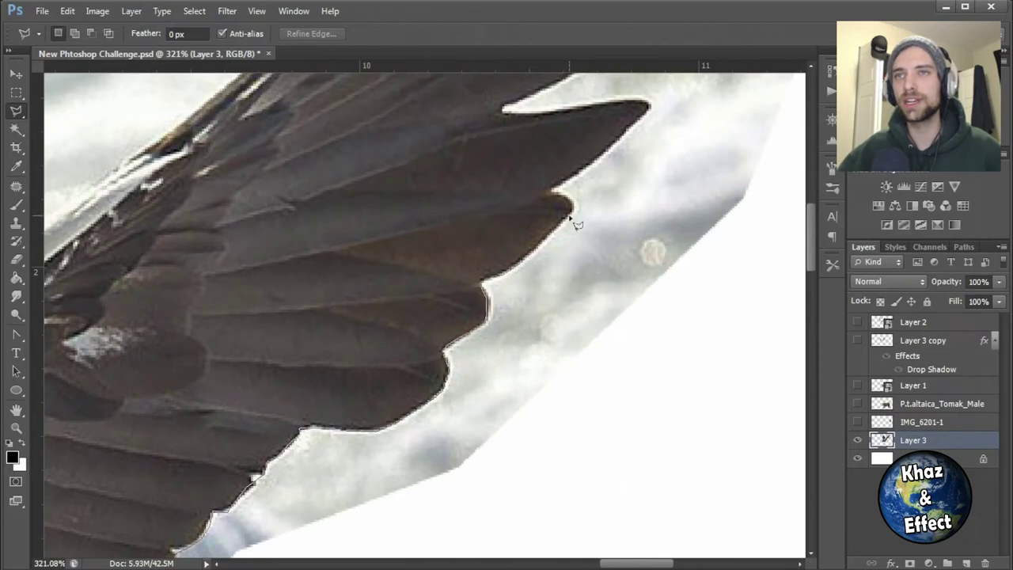
drag(576, 225, 576, 496)
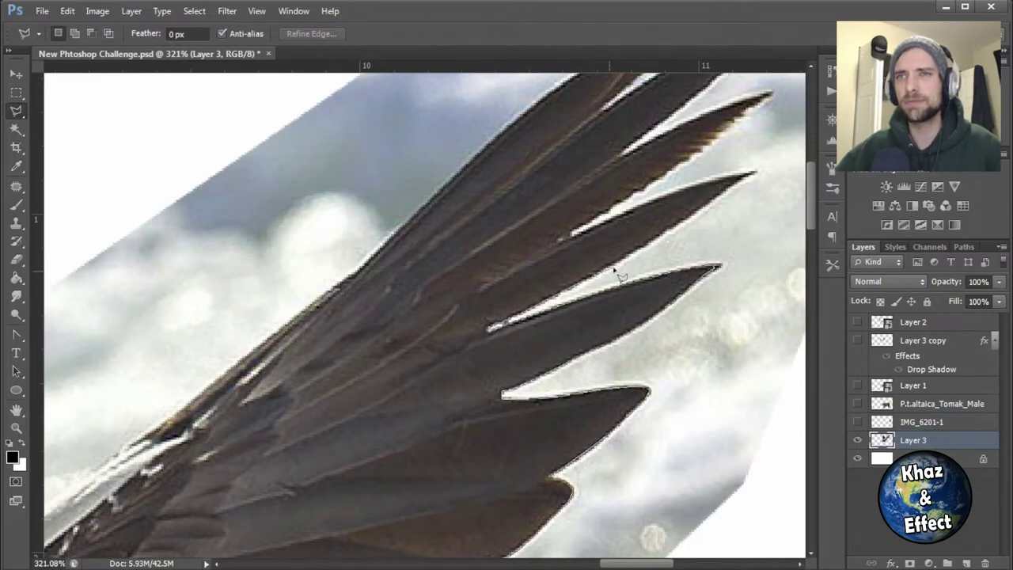
drag(693, 228, 595, 335)
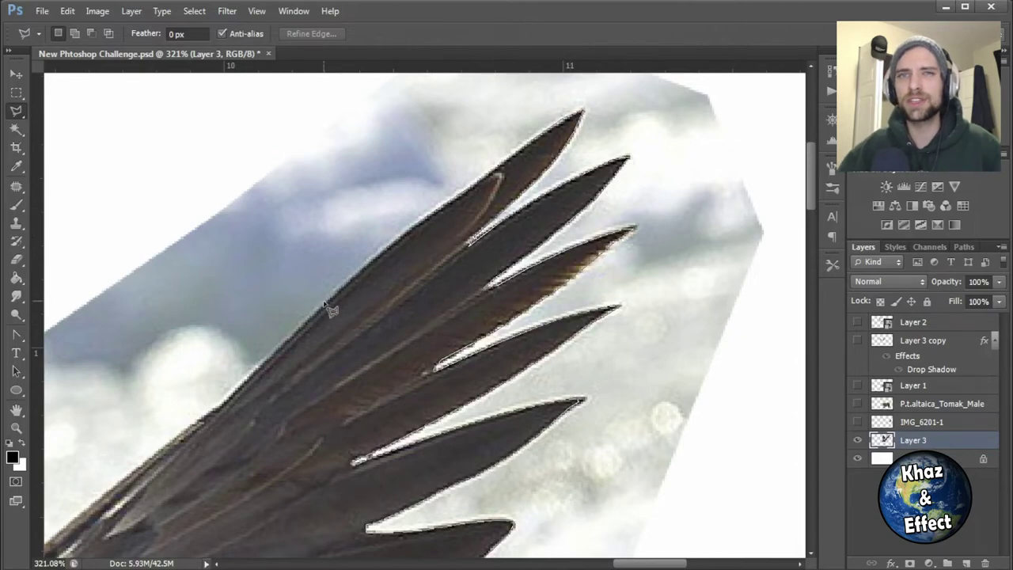
drag(331, 310, 514, 265)
drag(267, 427, 436, 282)
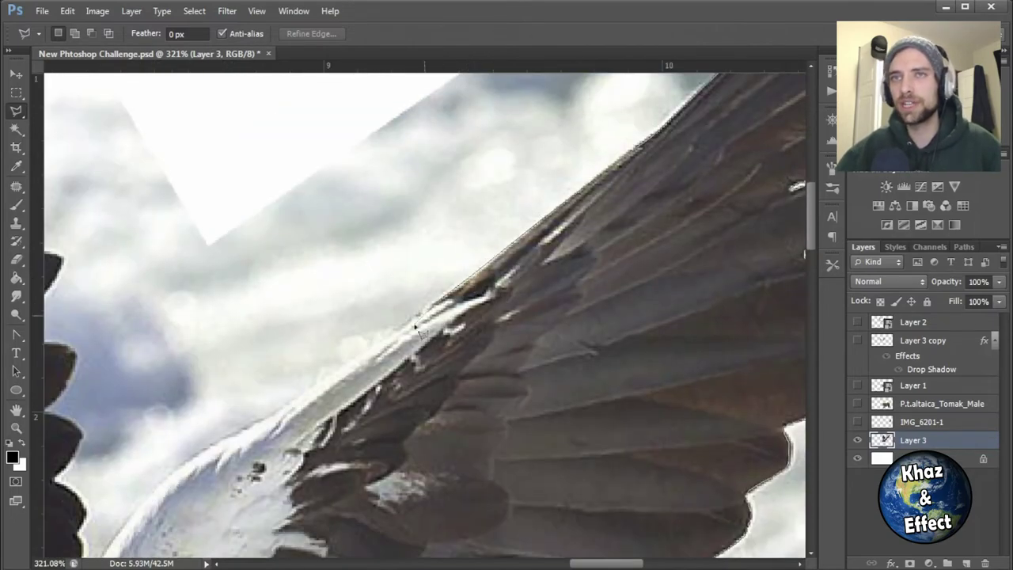
mouse_move(415, 328)
mouse_down()
mouse_move(610, 226)
mouse_move(553, 407)
mouse_up()
drag(454, 451, 617, 240)
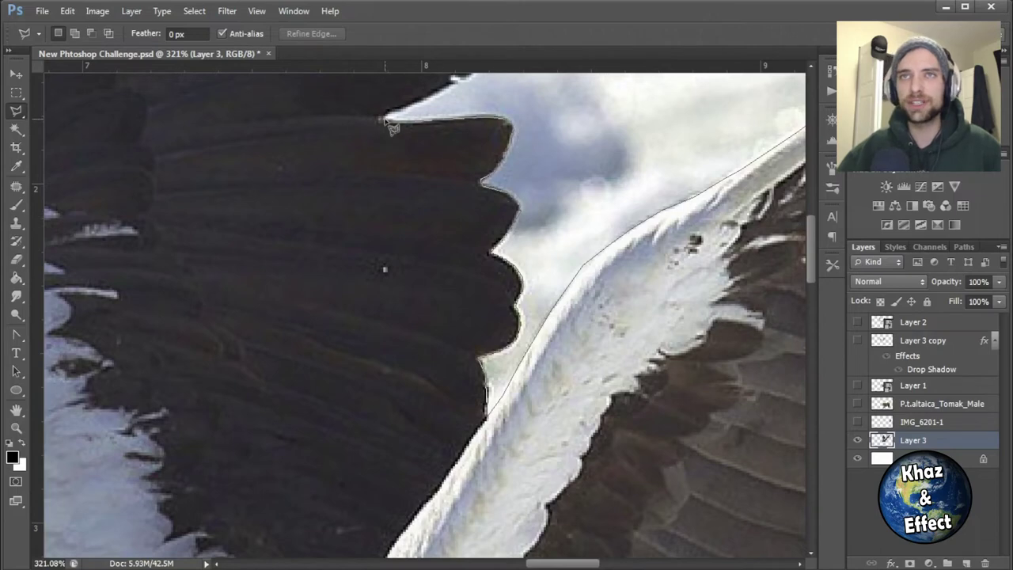
Step: Add a final point at the feather edge and pan around to check the wing outline
scroll(391, 127, up, 5)
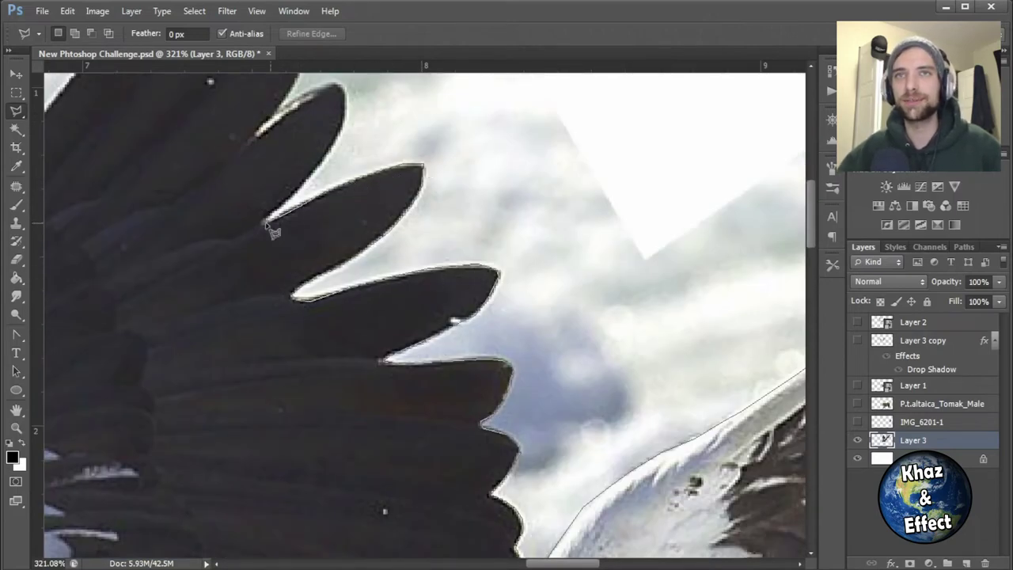
click(342, 123)
scroll(393, 254, up, 4)
scroll(393, 255, left, 2)
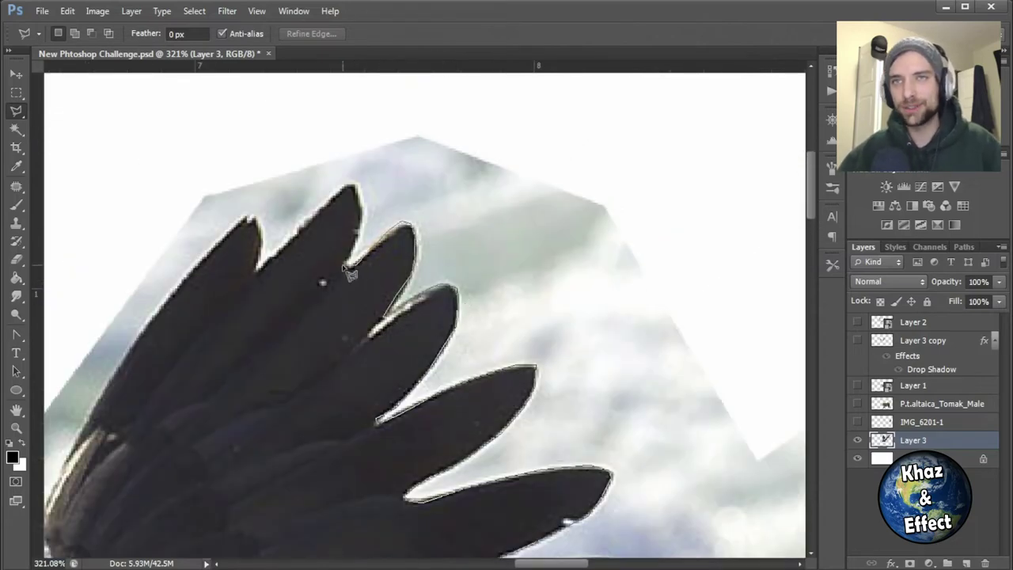
scroll(269, 241, left, 5)
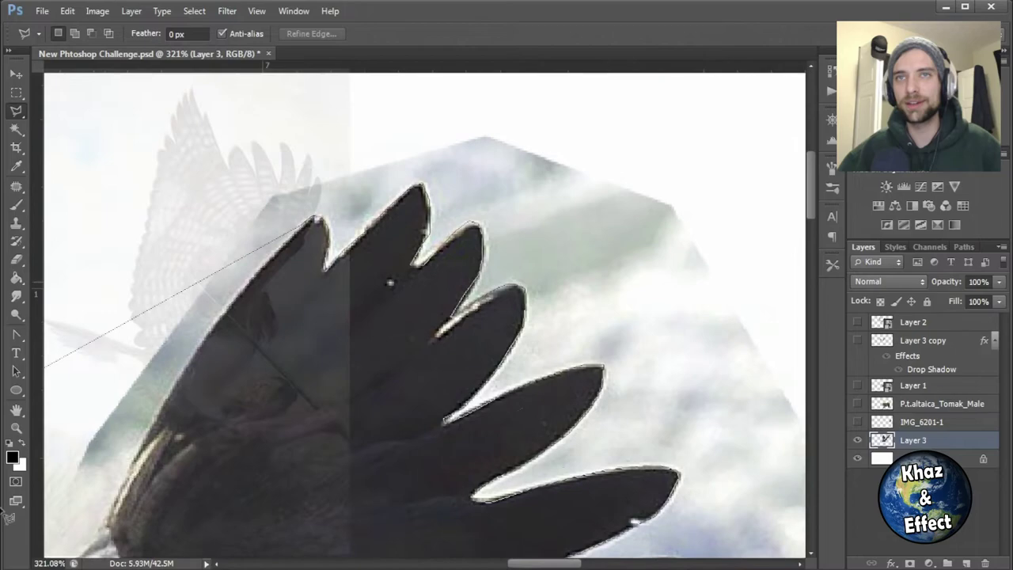
scroll(269, 241, down, 2)
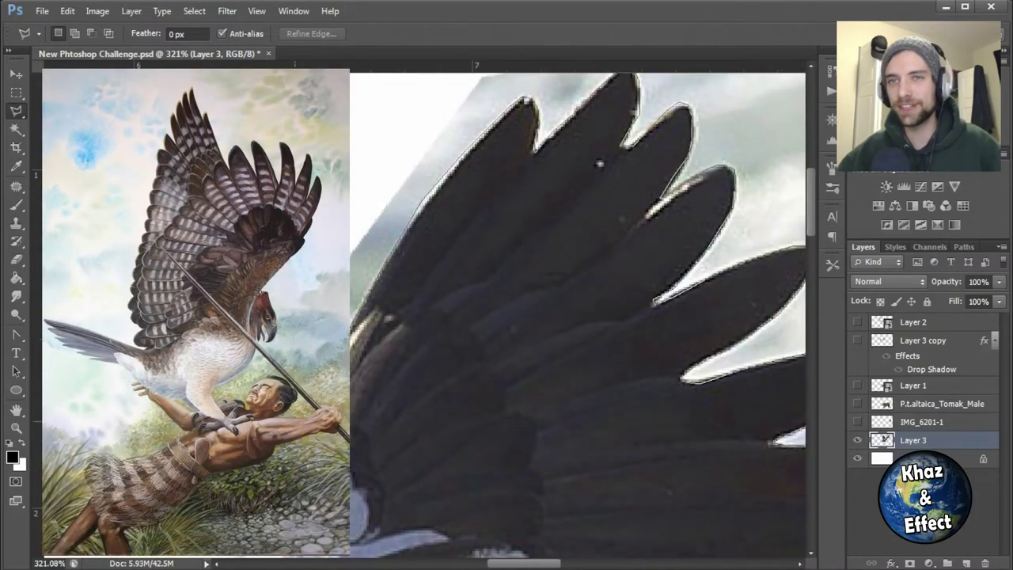
scroll(578, 316, down, 4)
scroll(578, 317, left, 2)
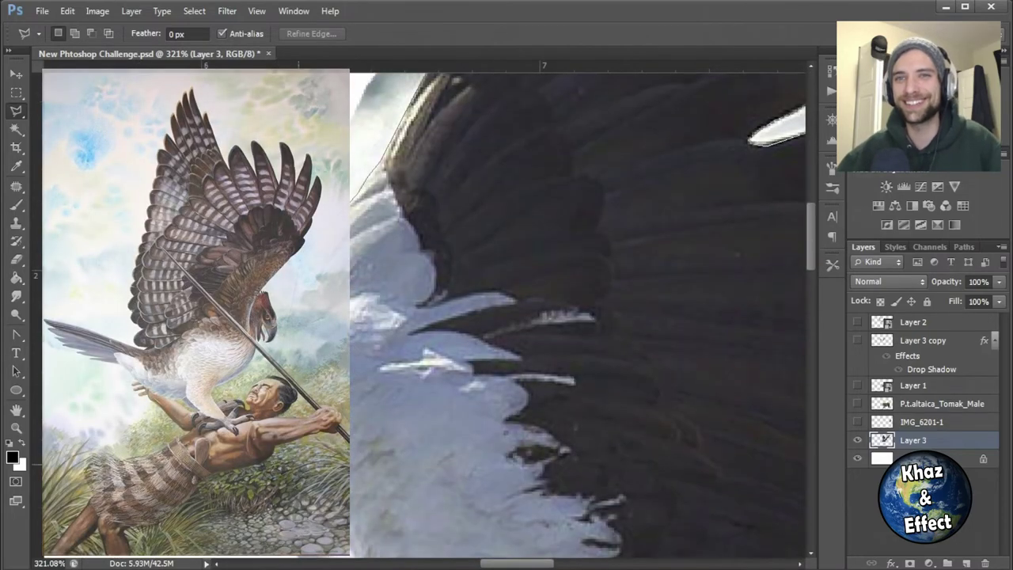
scroll(428, 316, down, 6)
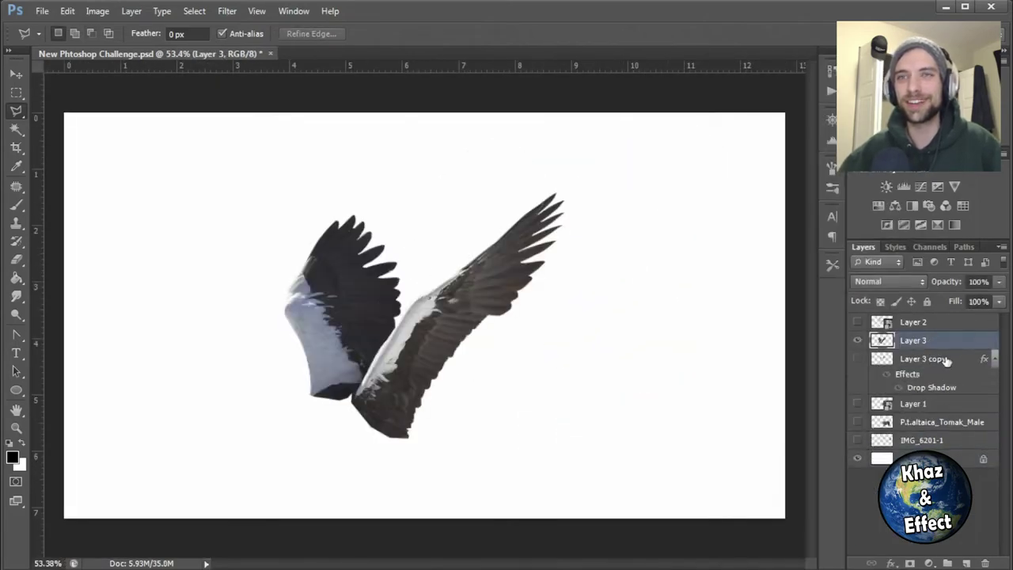
Step: Show the tiger body layer and set the wings onto the creature's back
click(857, 421)
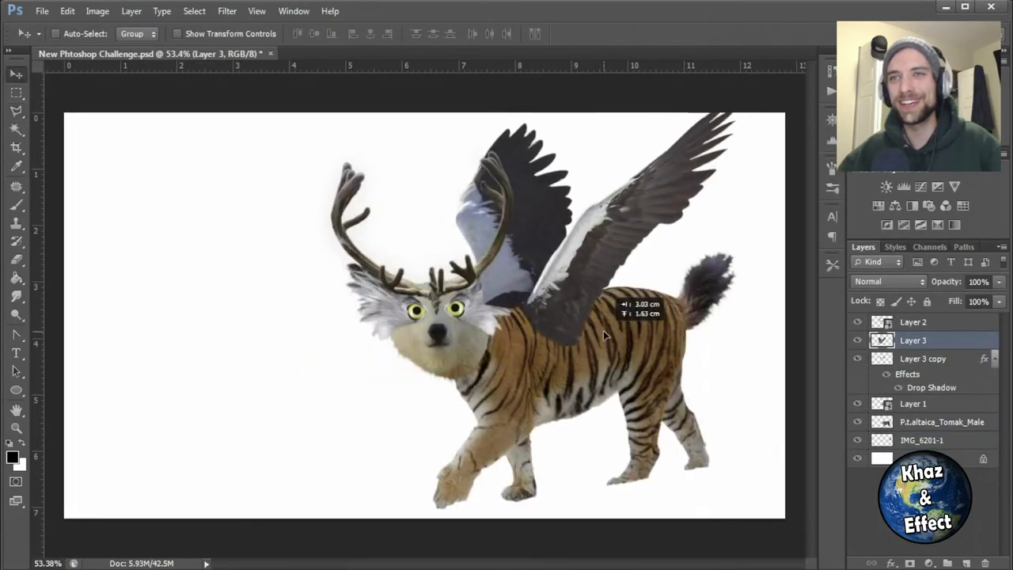
drag(609, 328, 614, 334)
scroll(538, 327, up, 5)
scroll(667, 208, down, 3)
Step: Select the far wing's dark part with the Polygonal Lasso and delete it from the wings
key(l)
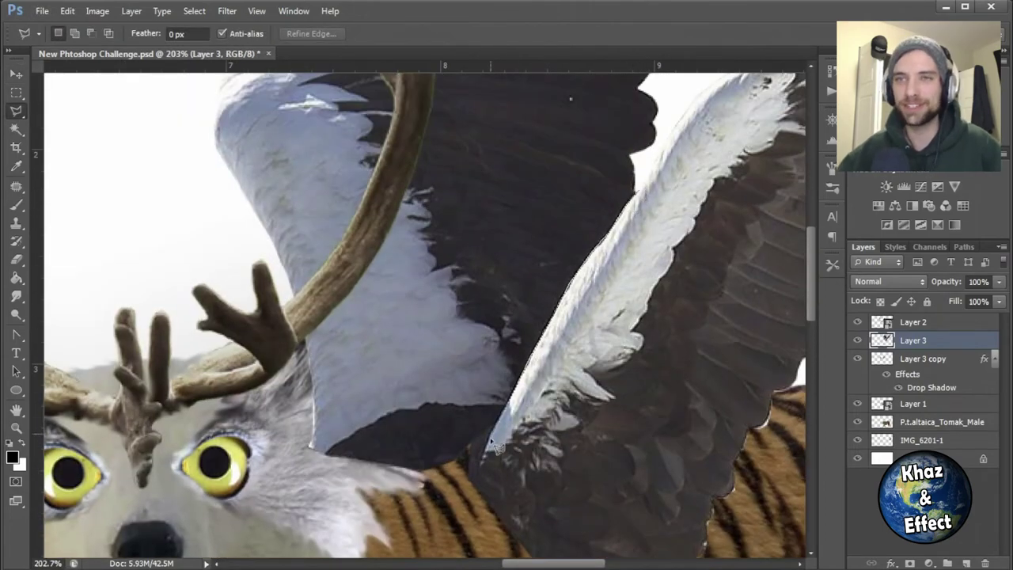
click(141, 523)
click(89, 75)
scroll(515, 86, up, 3)
click(515, 87)
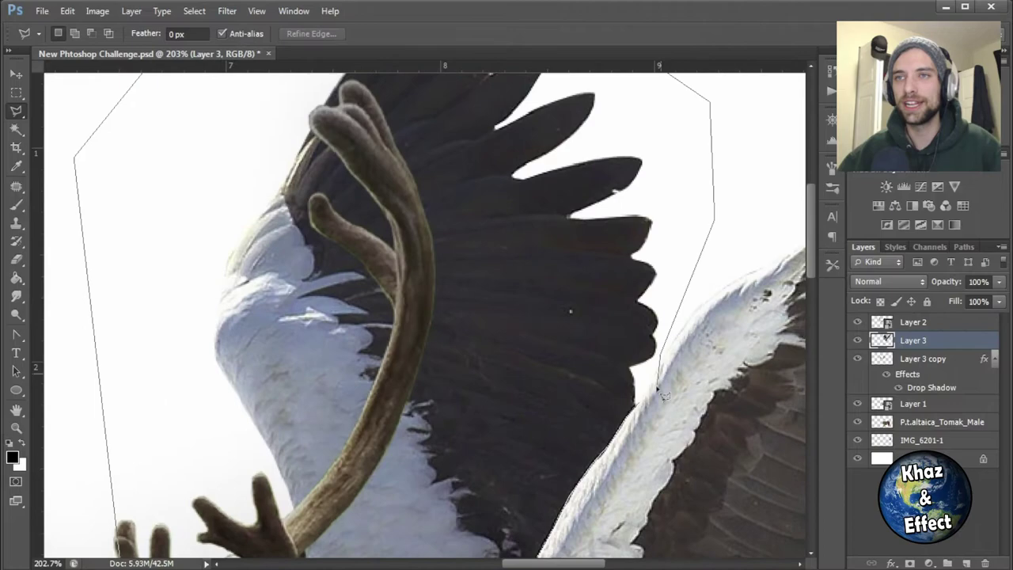
scroll(554, 237, down, 3)
key(Return)
key(Delete)
key(ctrl+z)
key(Delete)
Step: Copy the far-wing piece to Layer 4, place it behind the tiger, and also select the main wings
right_click(910, 340)
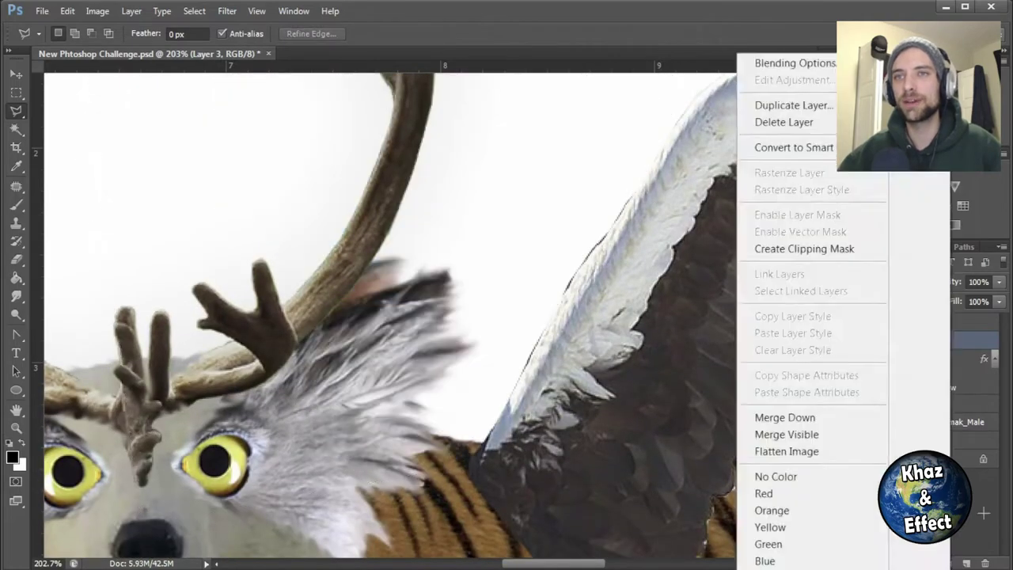
click(131, 11)
click(405, 80)
key(v)
drag(372, 253, 427, 238)
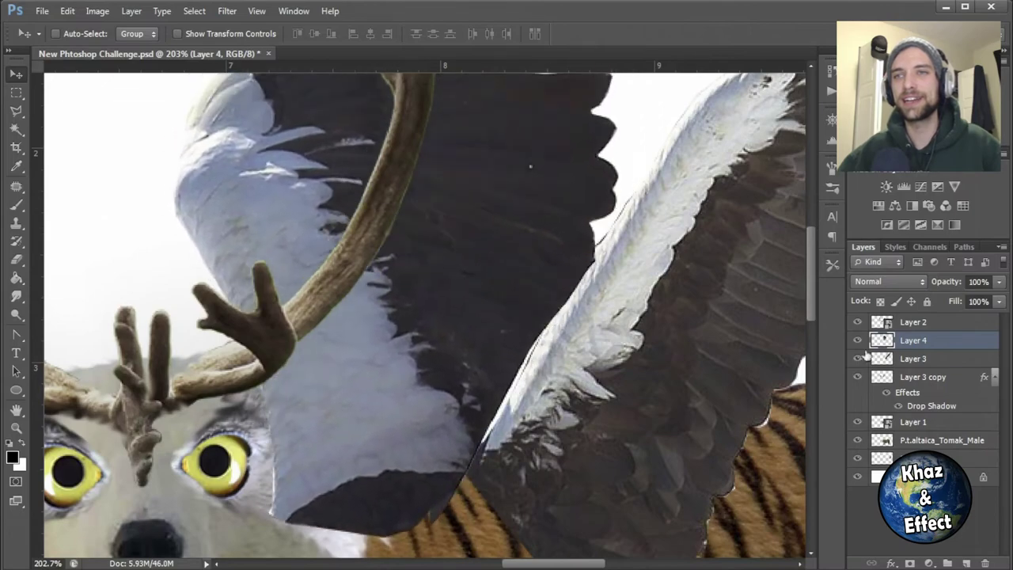
key(ctrl+bracketleft)
key(ctrl+bracketleft)
key(ctrl+bracketleft)
key(ctrl+bracketleft)
drag(488, 279, 526, 214)
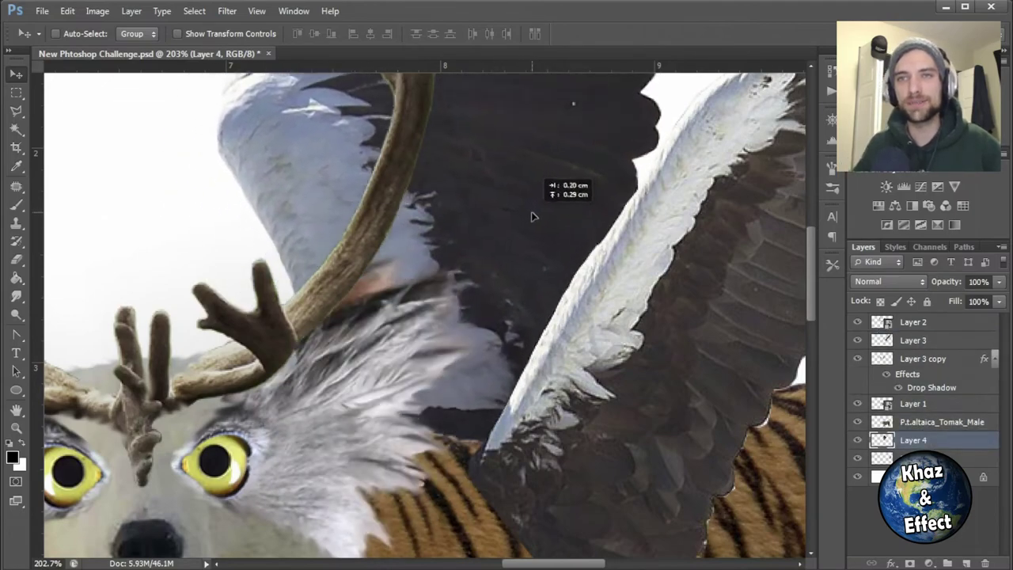
key(ctrl+0)
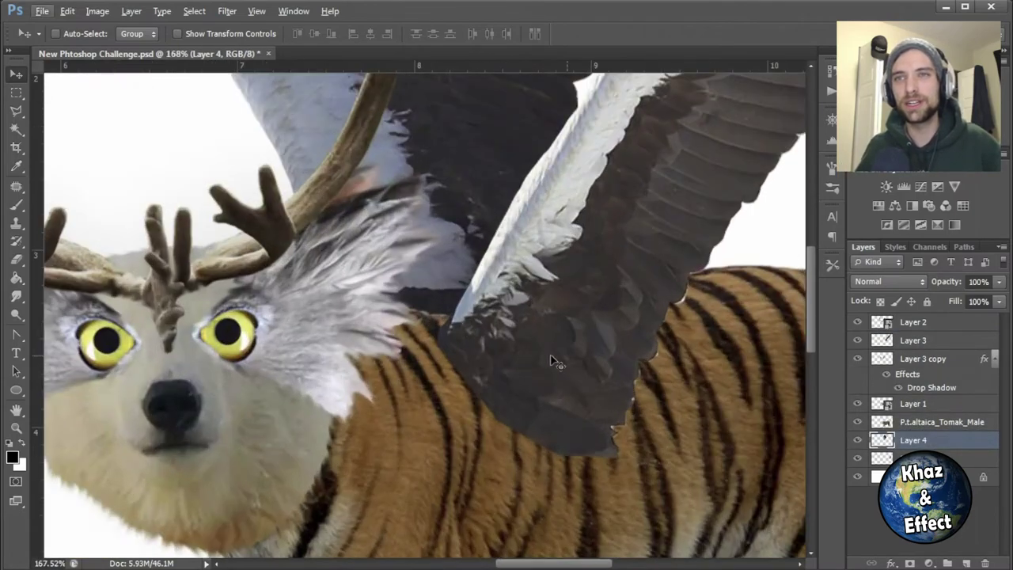
ctrl+click(912, 340)
key(ctrl+0)
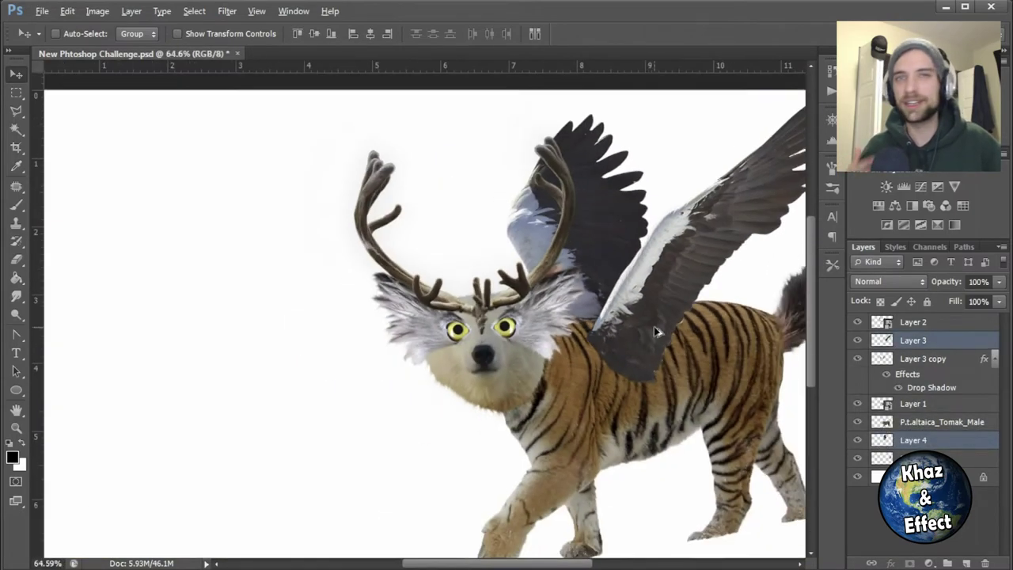
Step: Reshape both wing layers together with Free Transform and confirm
drag(441, 553, 482, 553)
key(ctrl+t)
drag(723, 403, 566, 335)
key(Return)
scroll(498, 318, up, 5)
ctrl+click(103, 333)
Step: Switch to the Smudge tool, drop the selection and make the tiger body layer active
key(r)
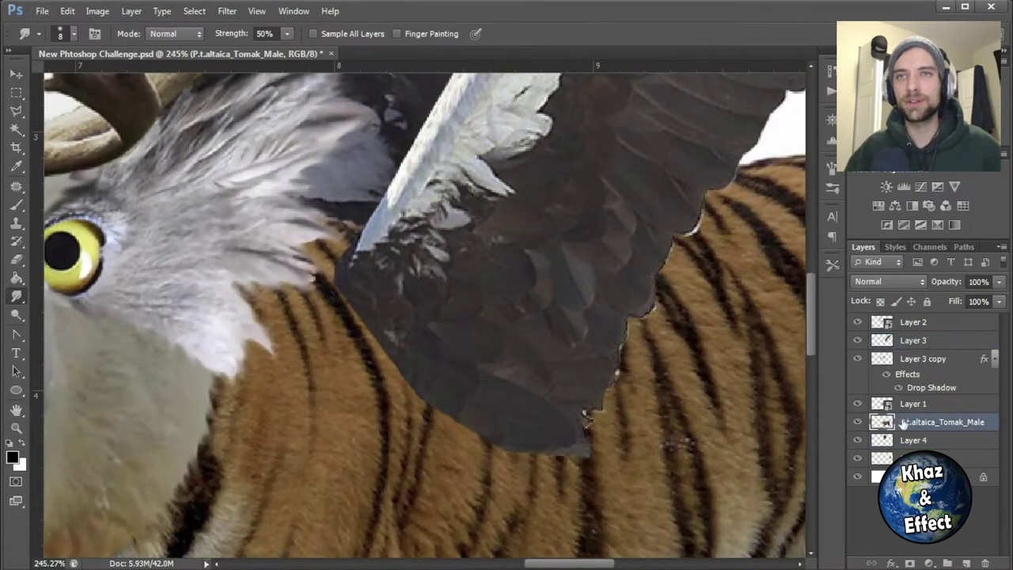
click(927, 438)
key(ctrl+d)
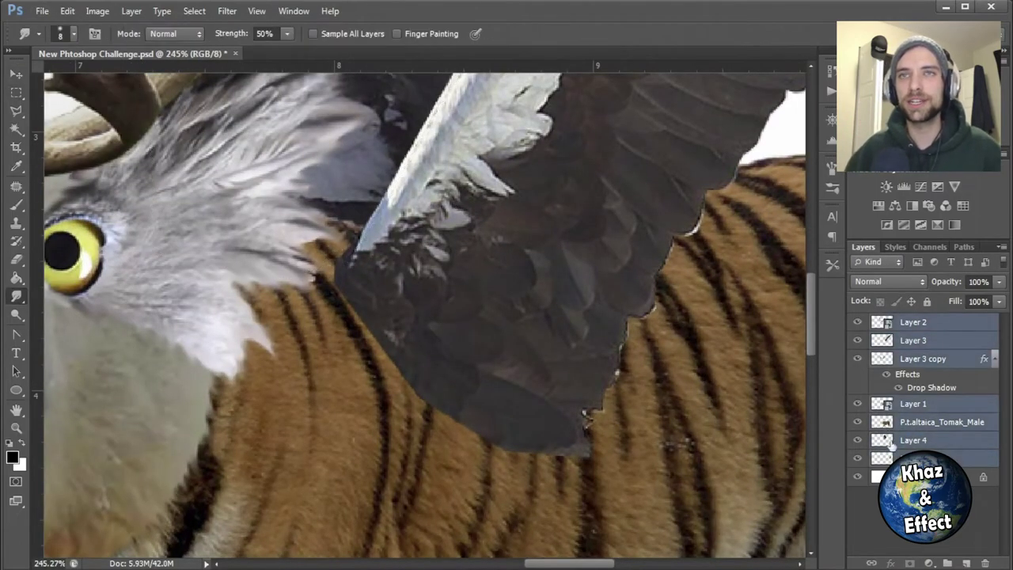
click(939, 423)
click(912, 340)
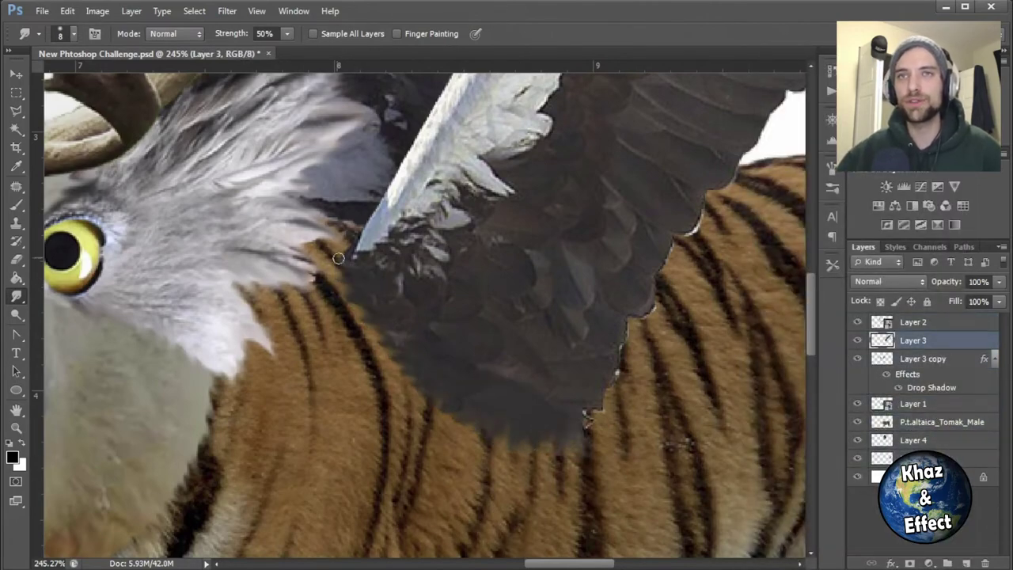
scroll(632, 391, up, 2)
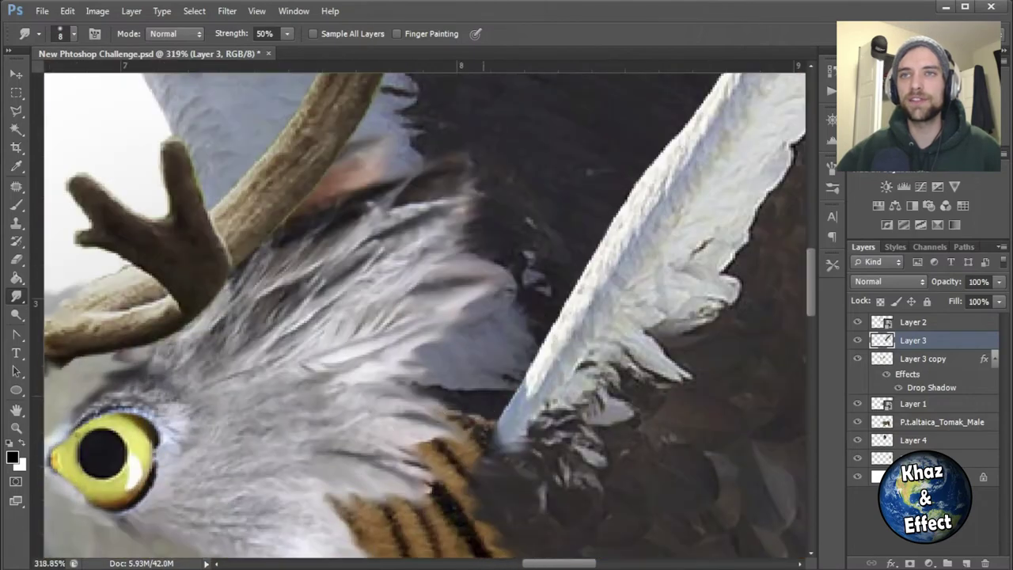
click(898, 404)
click(906, 440)
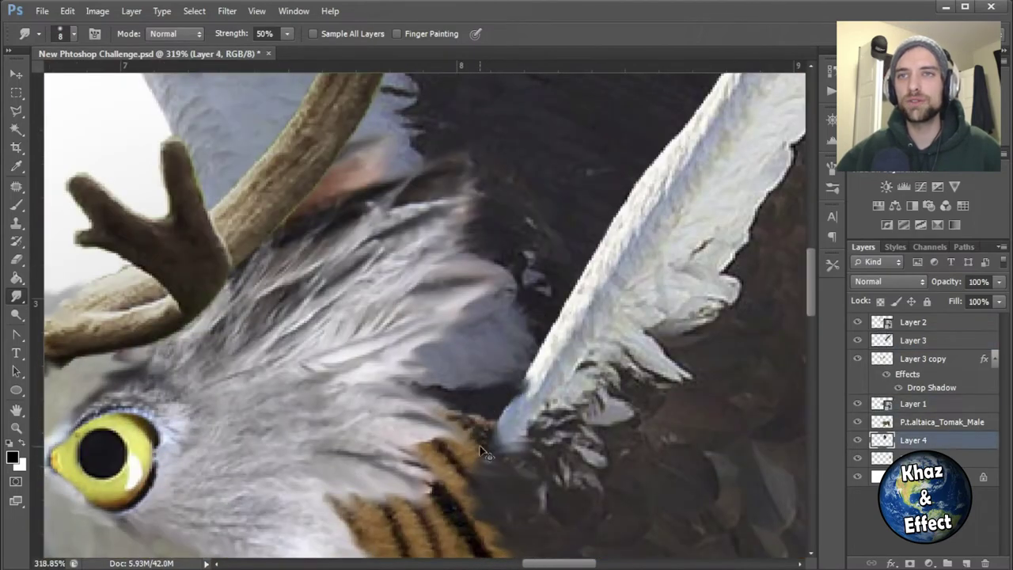
key(alt+bracketright)
scroll(482, 423, down, 5)
scroll(177, 248, up, 1)
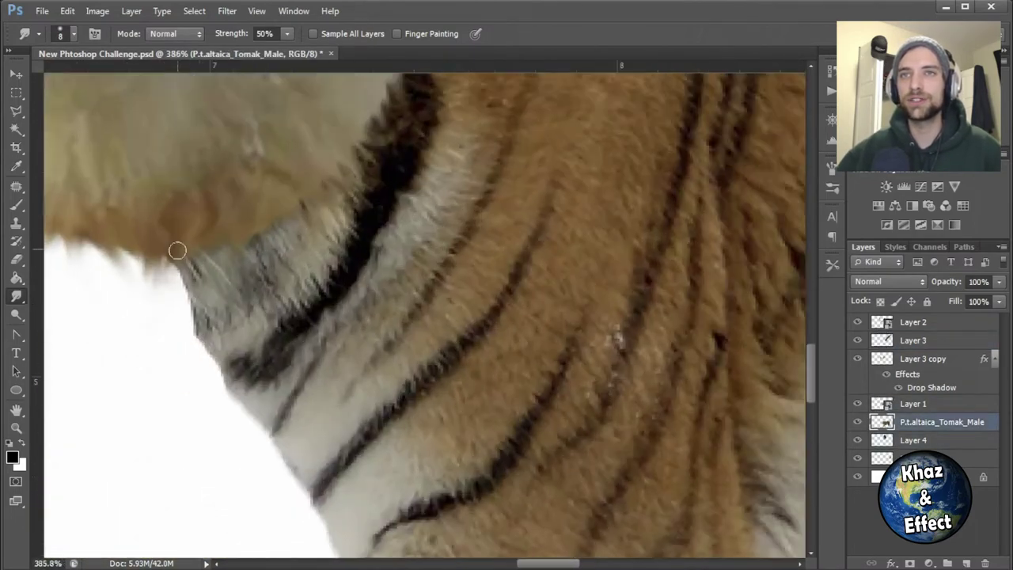
Step: Smudge the tiger neck's white fur edge and nearby body outlines at 50% strength
mouse_move(176, 249)
mouse_down()
mouse_move(219, 401)
mouse_move(324, 546)
mouse_up()
scroll(313, 458, down, 3)
scroll(264, 255, down, 5)
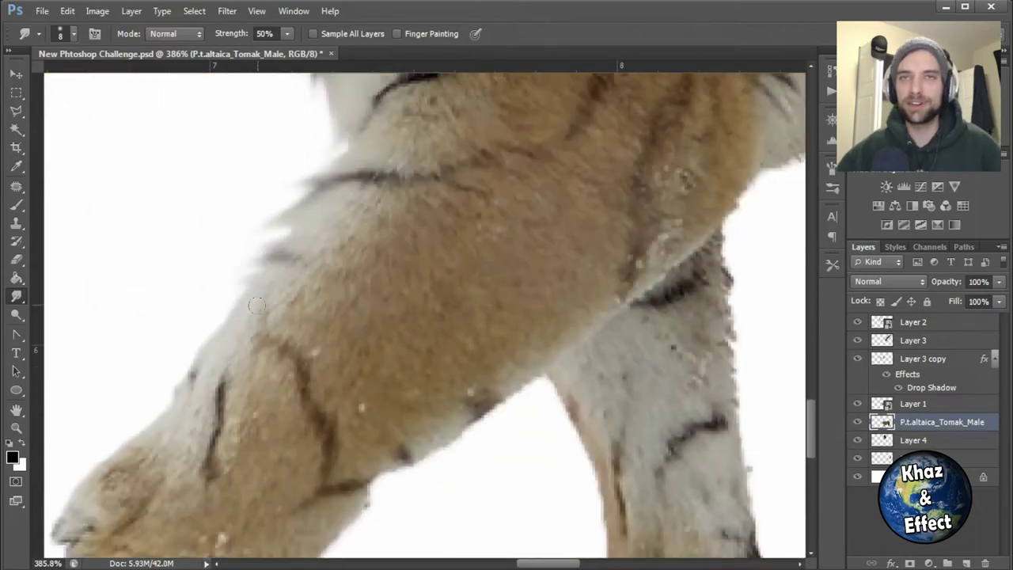
scroll(482, 454, left, 2)
scroll(483, 453, down, 1)
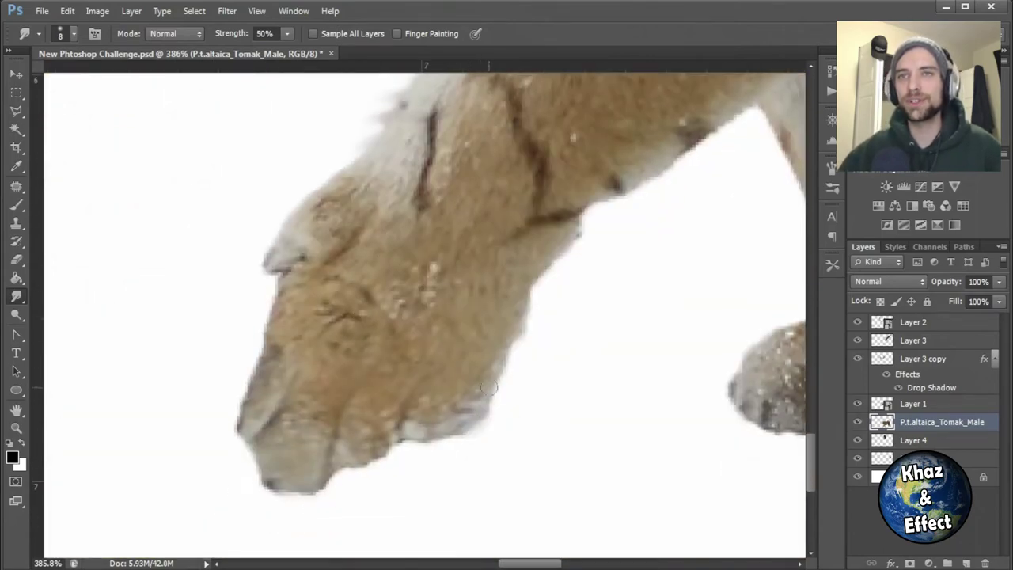
drag(489, 387, 524, 235)
scroll(719, 323, up, 3)
drag(719, 324, 585, 391)
scroll(580, 544, right, 5)
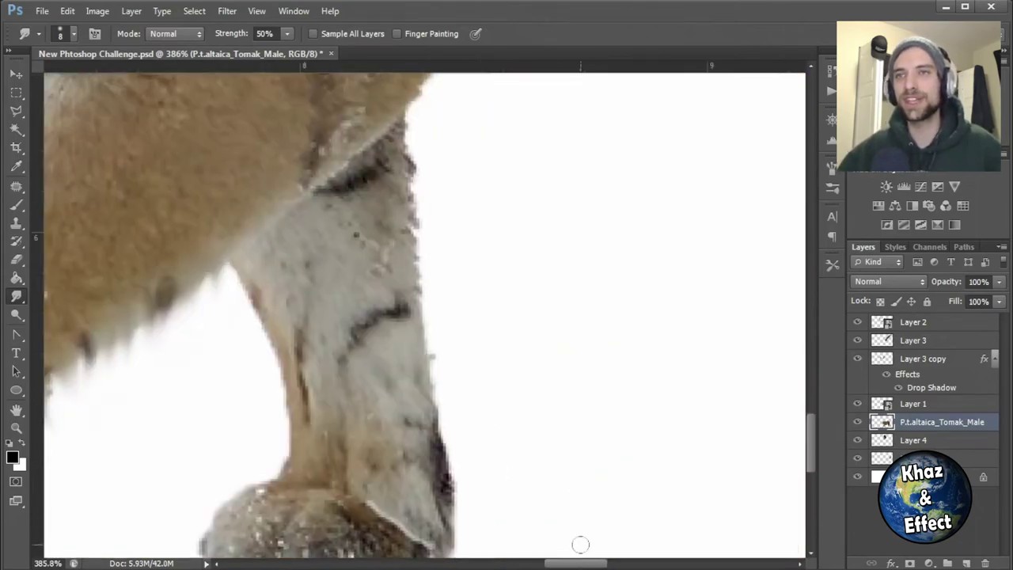
scroll(425, 371, down, 5)
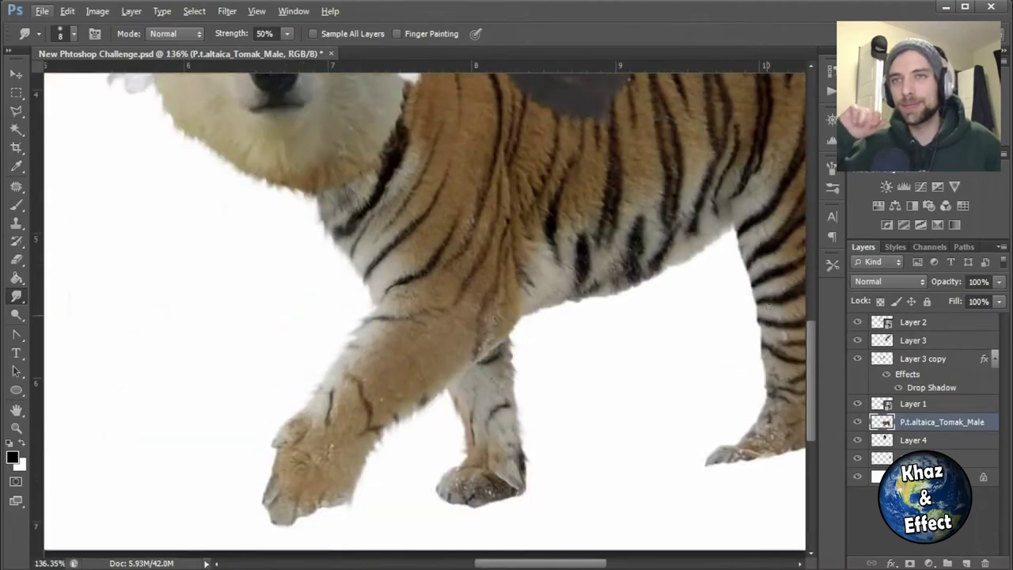
scroll(400, 460, up, 4)
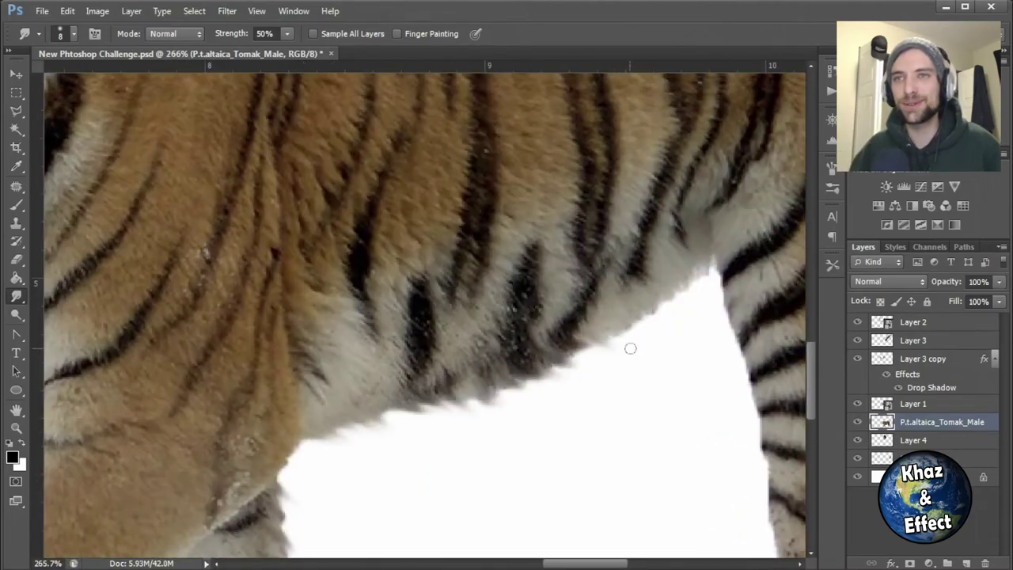
scroll(706, 267, down, 4)
scroll(528, 394, up, 6)
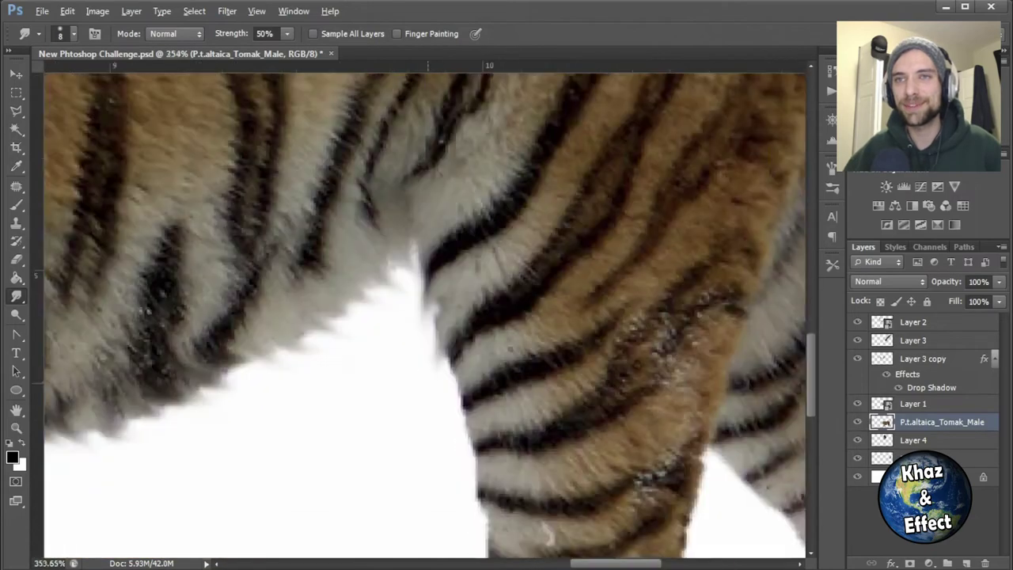
scroll(528, 394, down, 2)
scroll(554, 228, down, 4)
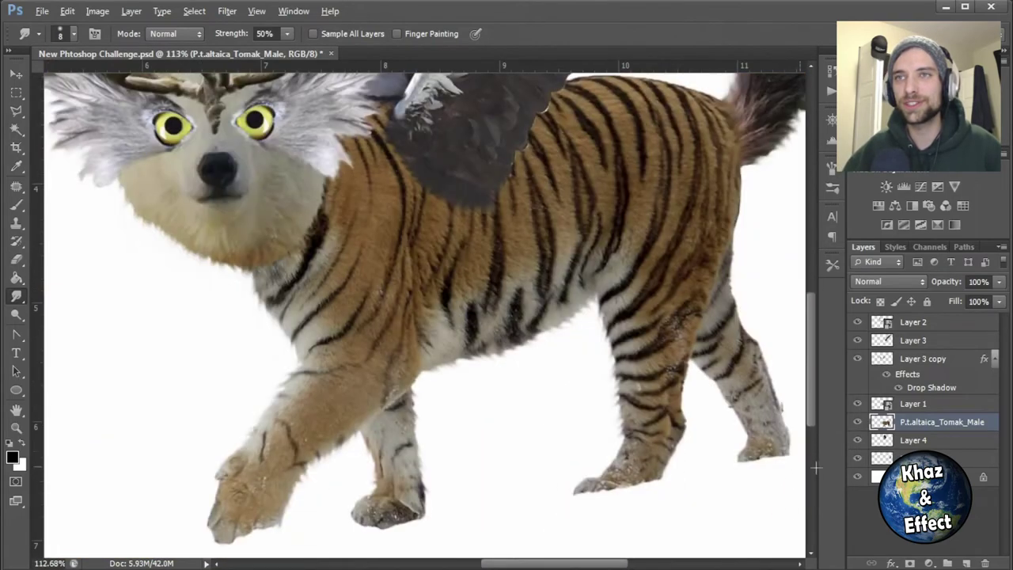
scroll(553, 228, up, 4)
Step: Smudge the fur edge along the tiger's leg, check the result, then select Layer 4
mouse_move(554, 228)
mouse_down()
mouse_move(520, 357)
mouse_move(557, 451)
mouse_up()
scroll(669, 139, up, 3)
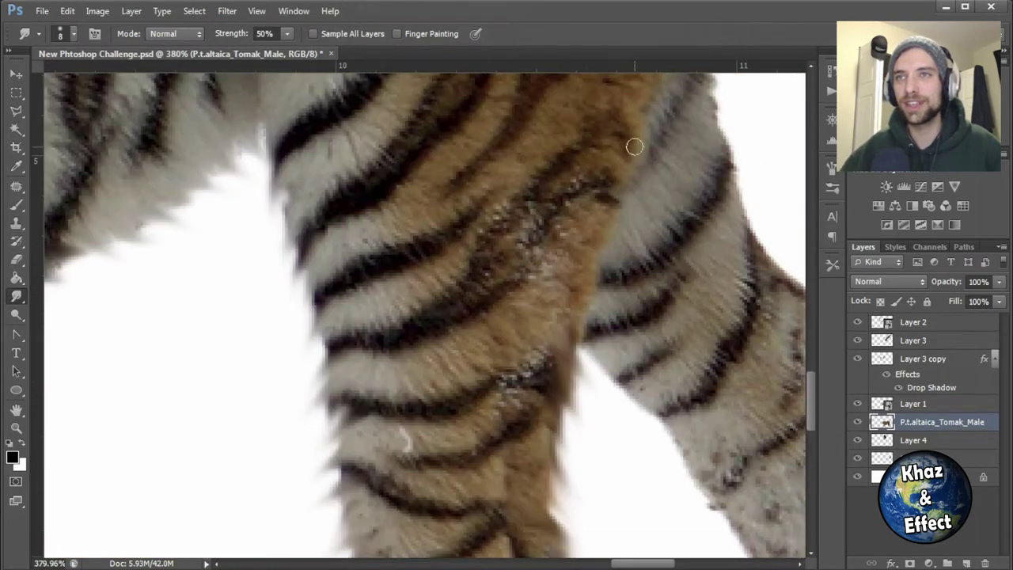
scroll(634, 147, down, 4)
scroll(427, 324, up, 2)
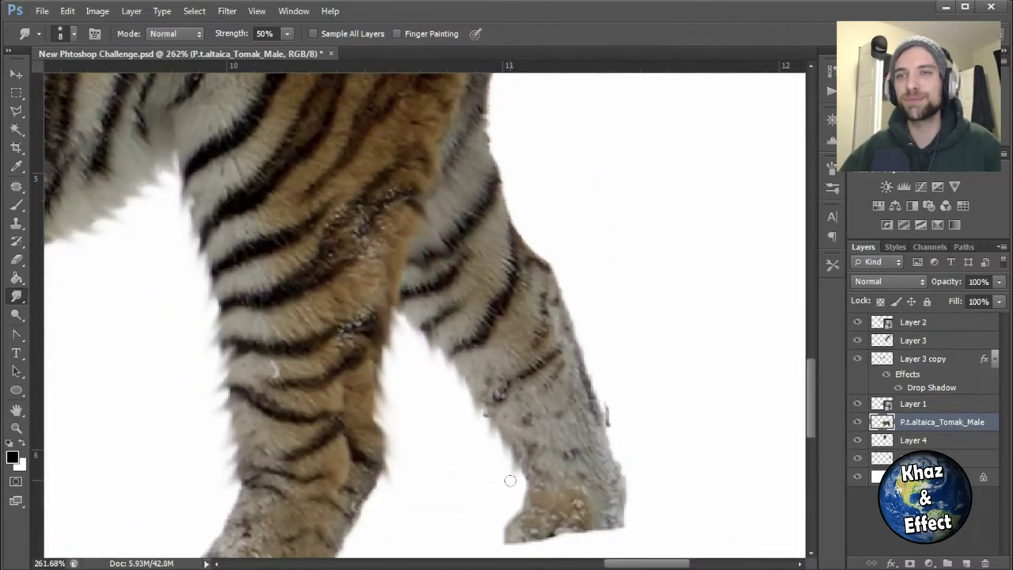
scroll(538, 221, up, 3)
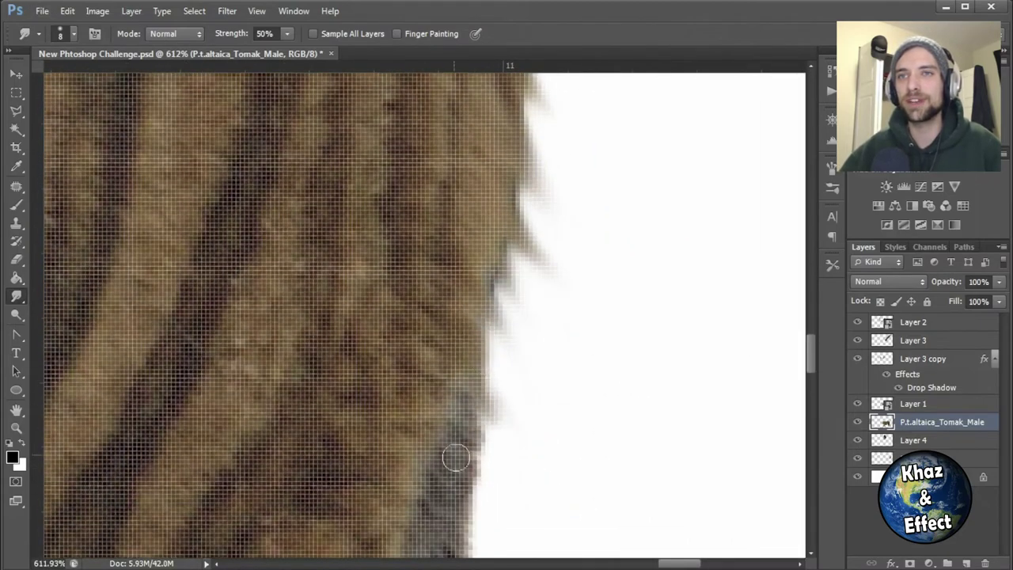
scroll(455, 458, down, 5)
scroll(476, 314, up, 3)
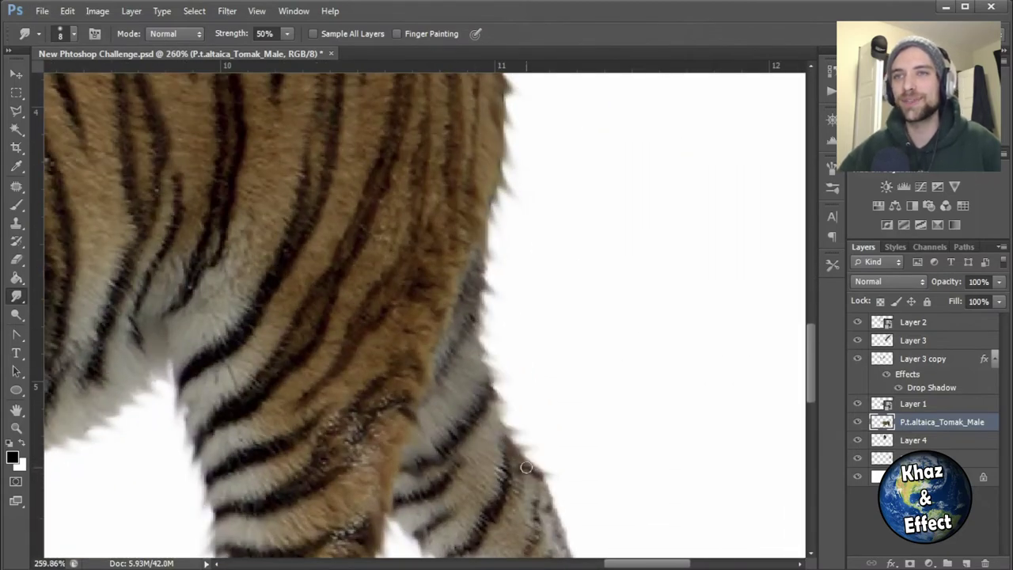
scroll(527, 468, down, 3)
scroll(642, 454, down, 5)
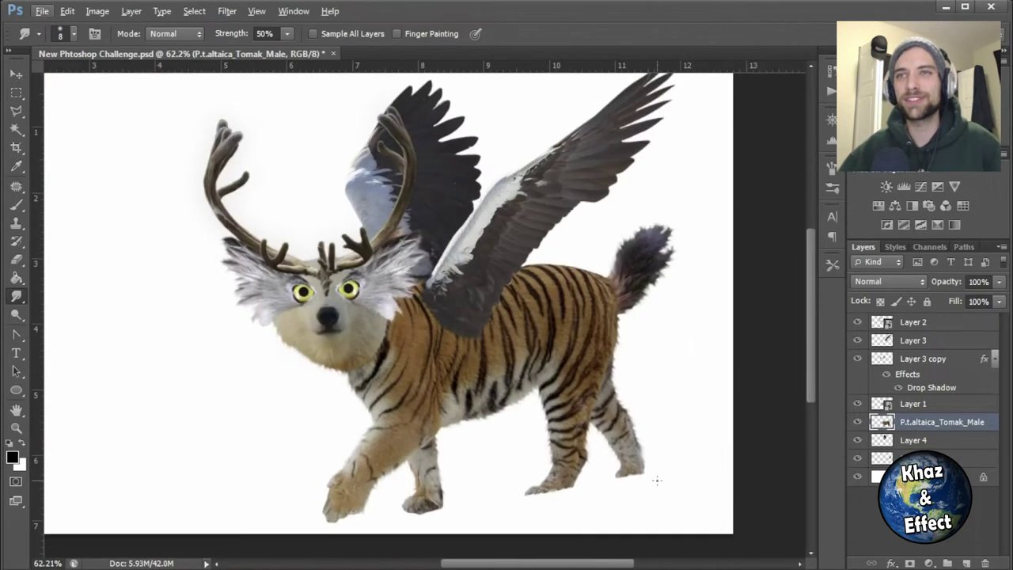
click(949, 339)
Step: Reduce Layer 4's drop shadow to size 9 and 37% opacity
double_click(949, 440)
click(598, 484)
drag(710, 394, 705, 393)
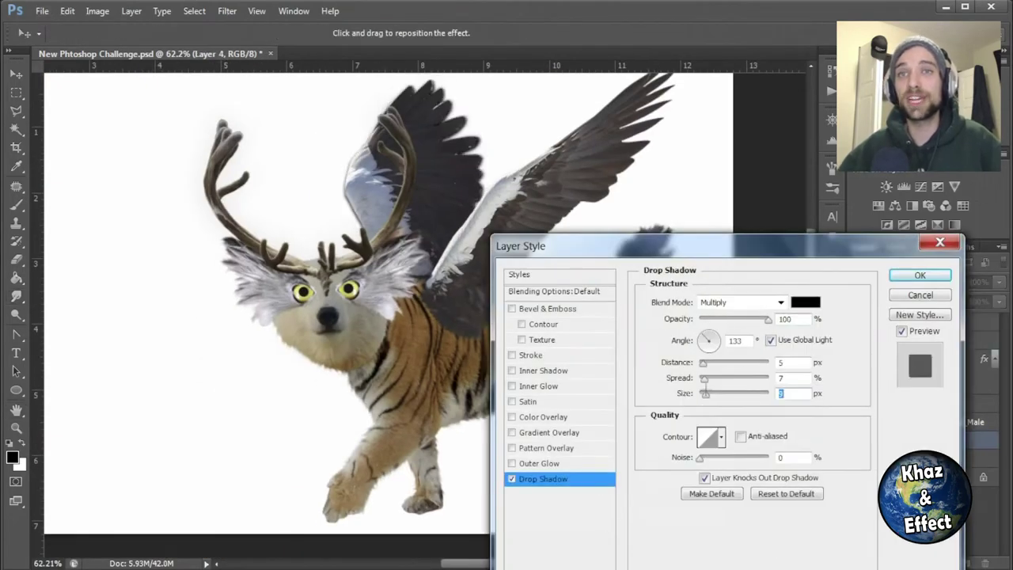
drag(767, 318, 724, 319)
click(920, 275)
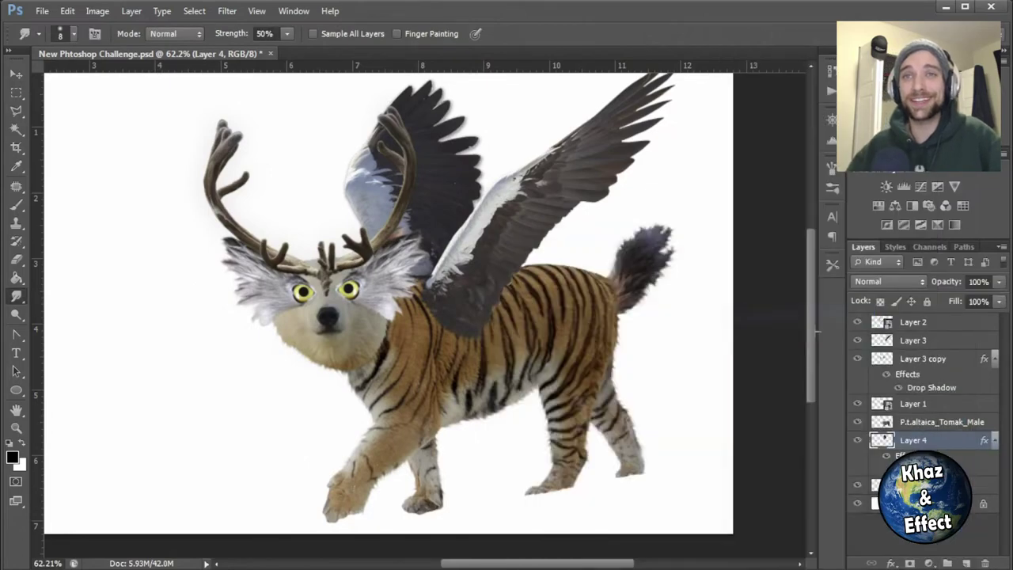
Step: Open Layer 3's drop shadow settings, then select all of the creature's layers
click(949, 341)
double_click(973, 341)
click(723, 421)
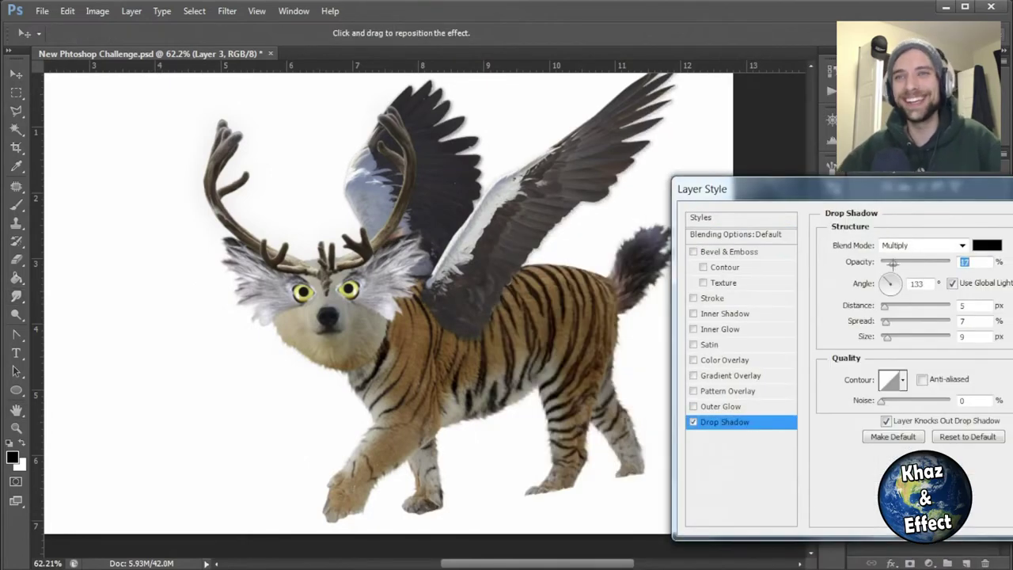
drag(759, 189, 623, 171)
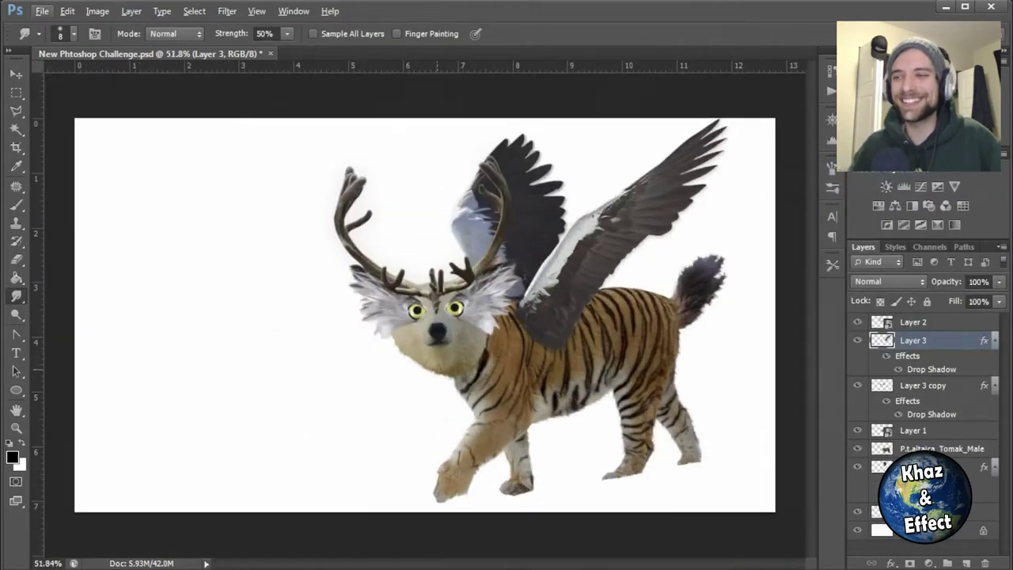
right_click(910, 340)
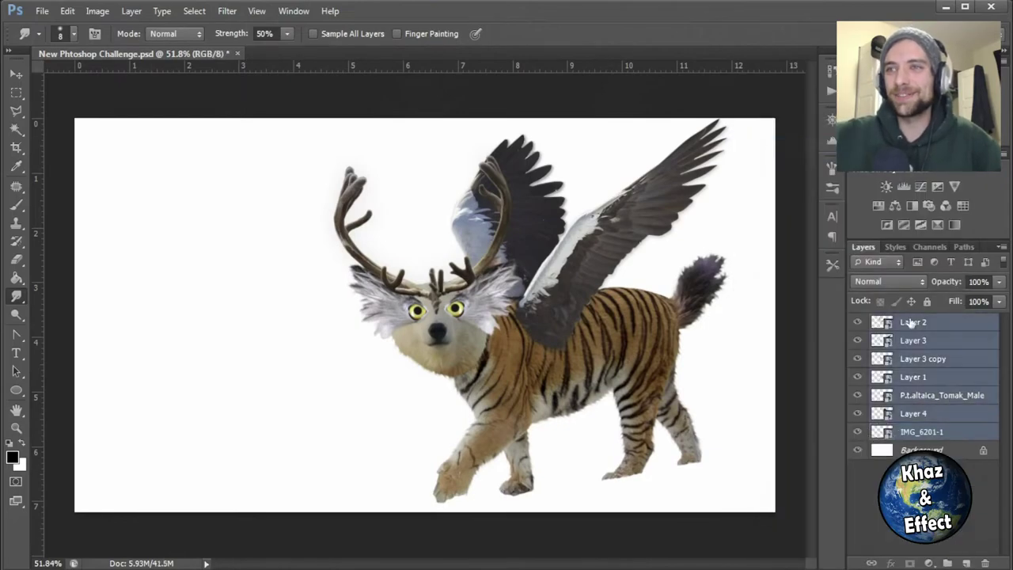
key(ctrl+t)
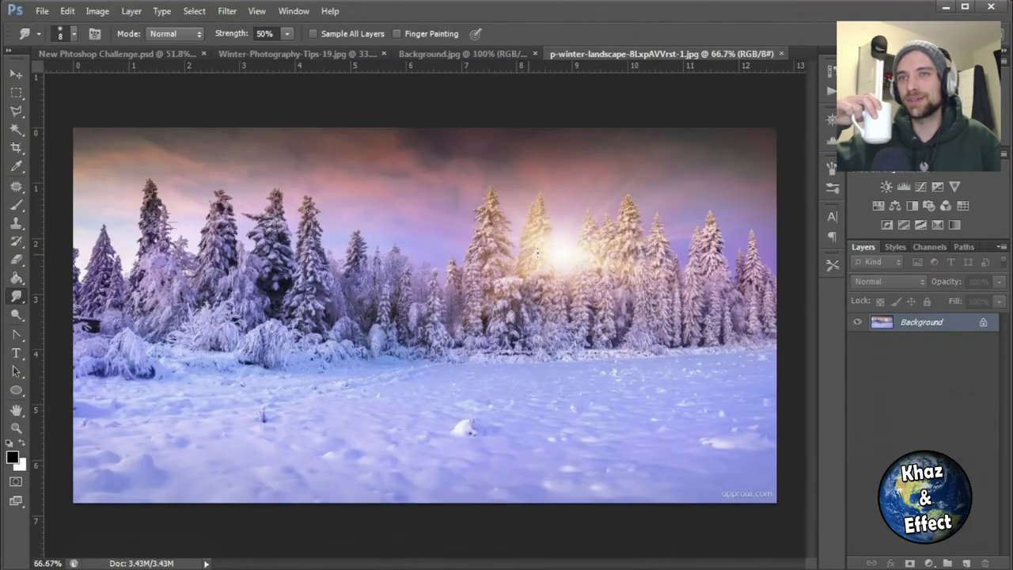
Step: Bring the winter photo into the composition to fill the canvas behind the creature
key(ctrl+Tab)
key(ctrl+Tab)
key(v)
key(ctrl+shift+Tab)
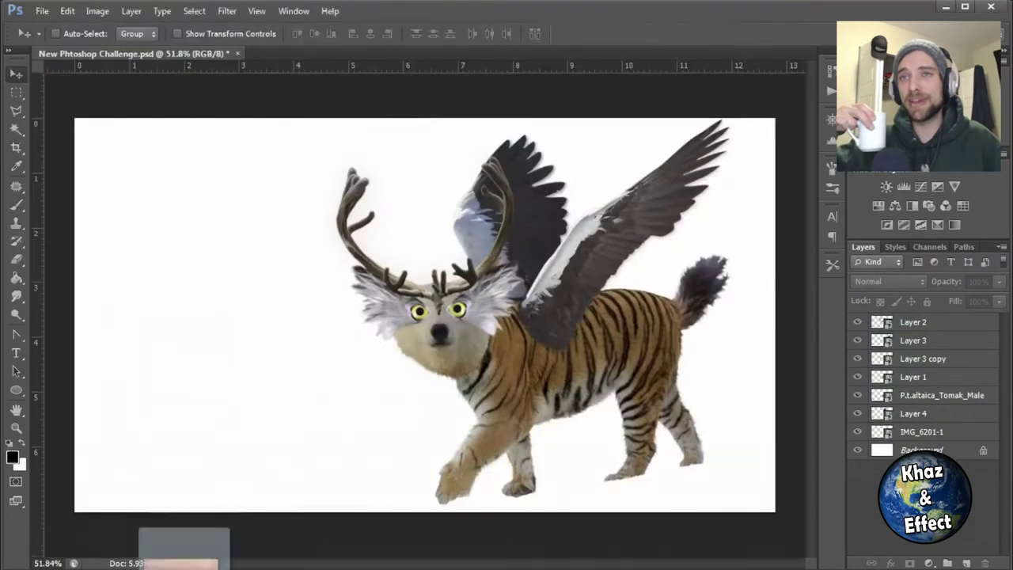
drag(183, 546, 595, 320)
key(Return)
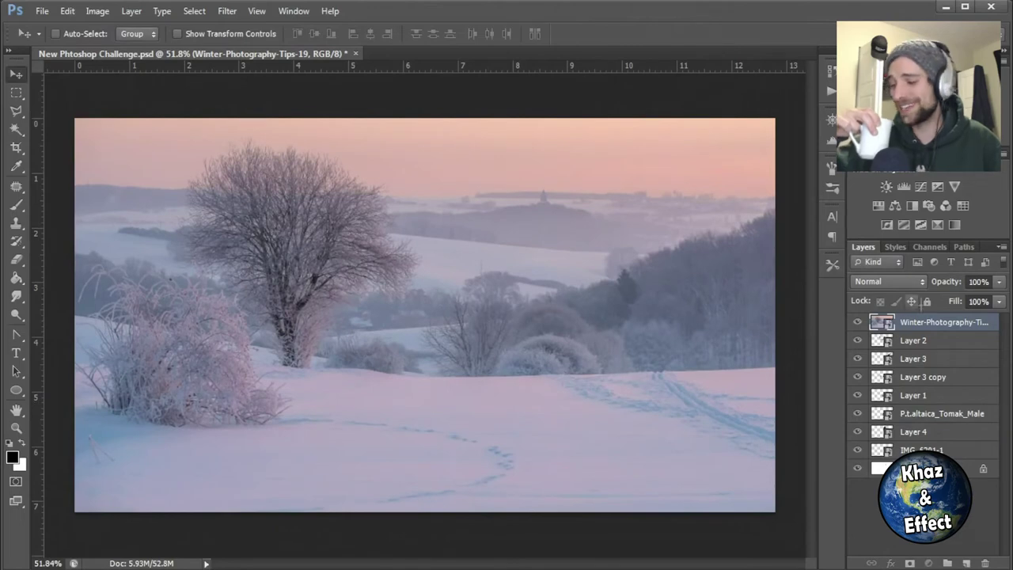
key(ctrl+shift+bracketleft)
Step: Scale the whole creature to about 78%, tilt it about 4 degrees, and set it on the snow
click(921, 431)
shift+click(912, 322)
key(ctrl+t)
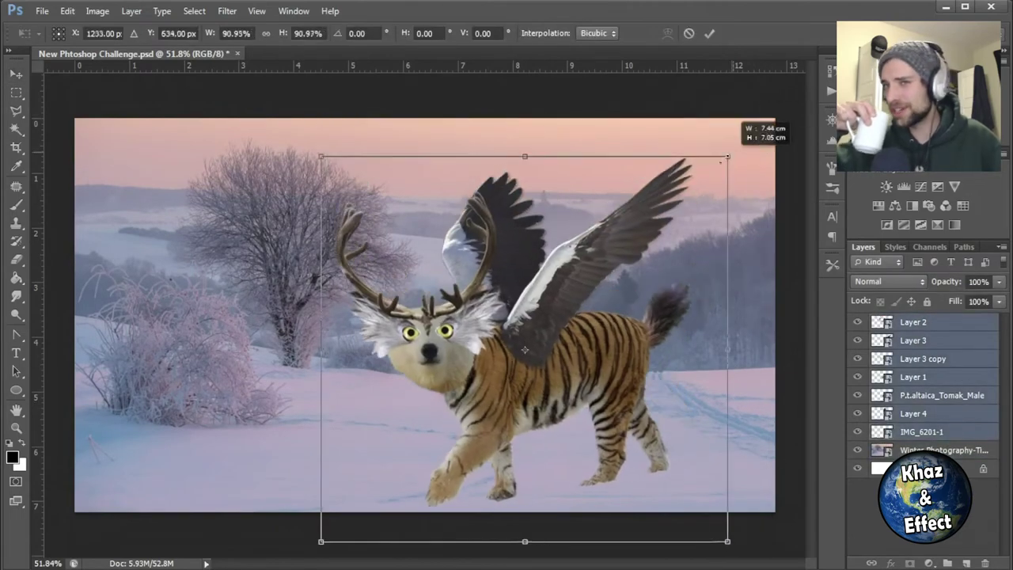
drag(595, 342, 625, 358)
drag(769, 185, 758, 168)
drag(734, 371, 704, 333)
drag(751, 184, 724, 192)
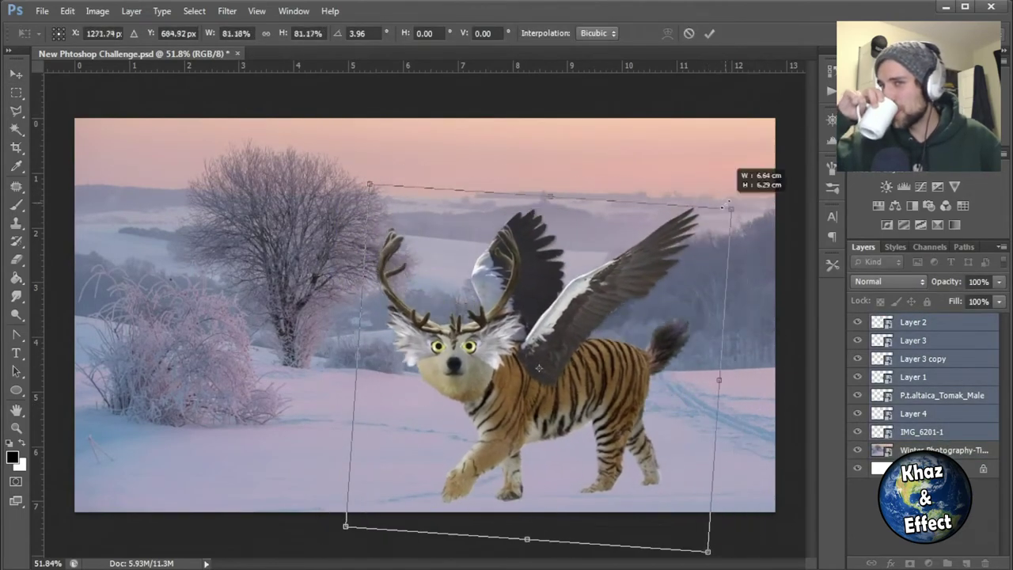
drag(613, 419, 620, 435)
key(Return)
Step: Select layers IMG_6201-1 through Layer 2 and shift the creature about 1.6 cm right
scroll(620, 434, up, 6)
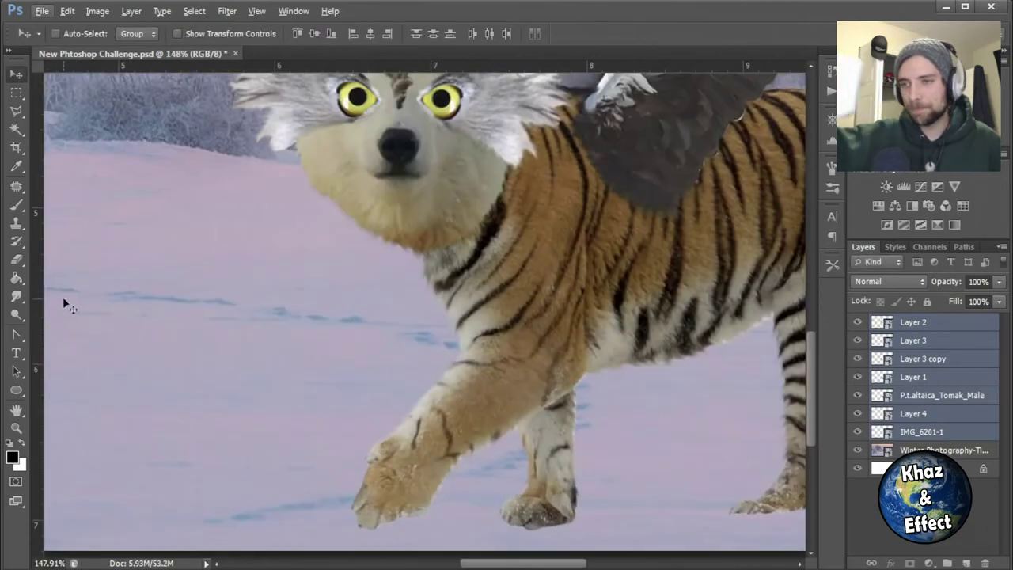
key(e)
click(941, 394)
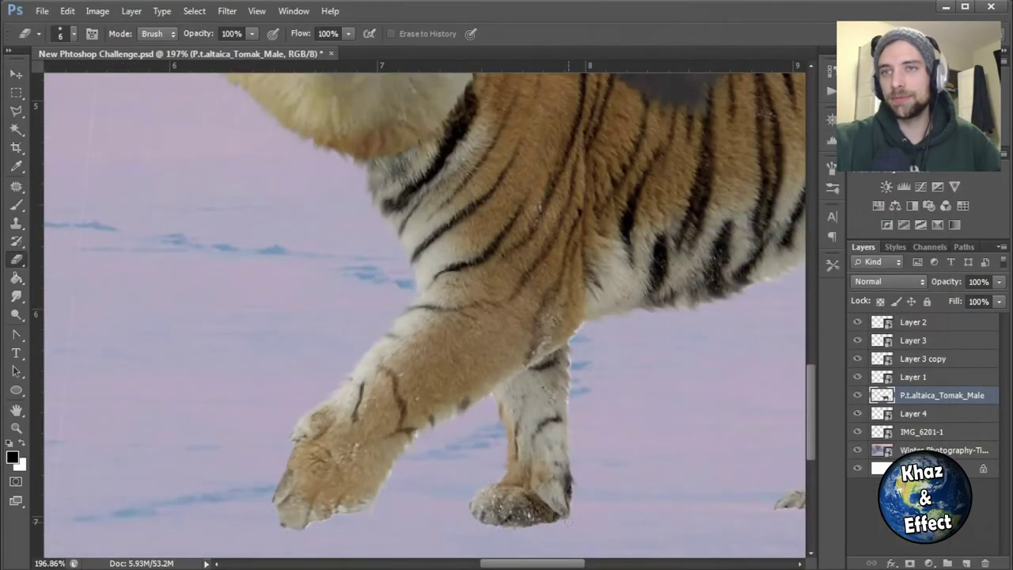
key(ctrl+0)
click(921, 431)
shift+click(912, 321)
key(v)
drag(517, 382, 569, 435)
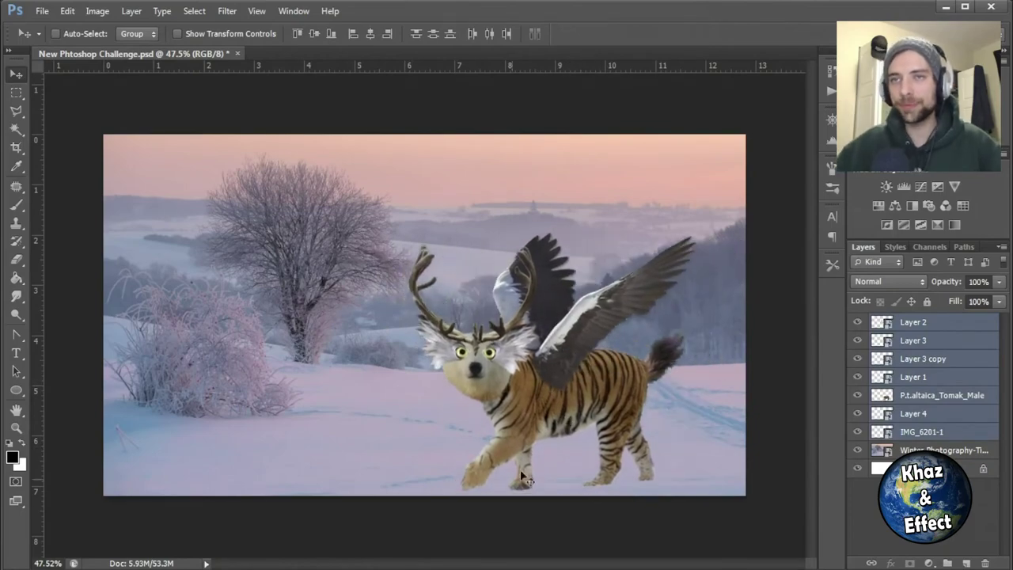
Step: Place the bears photo on the canvas, enlarge it, and move it up and left
click(912, 413)
key(alt+Tab)
drag(169, 214, 382, 350)
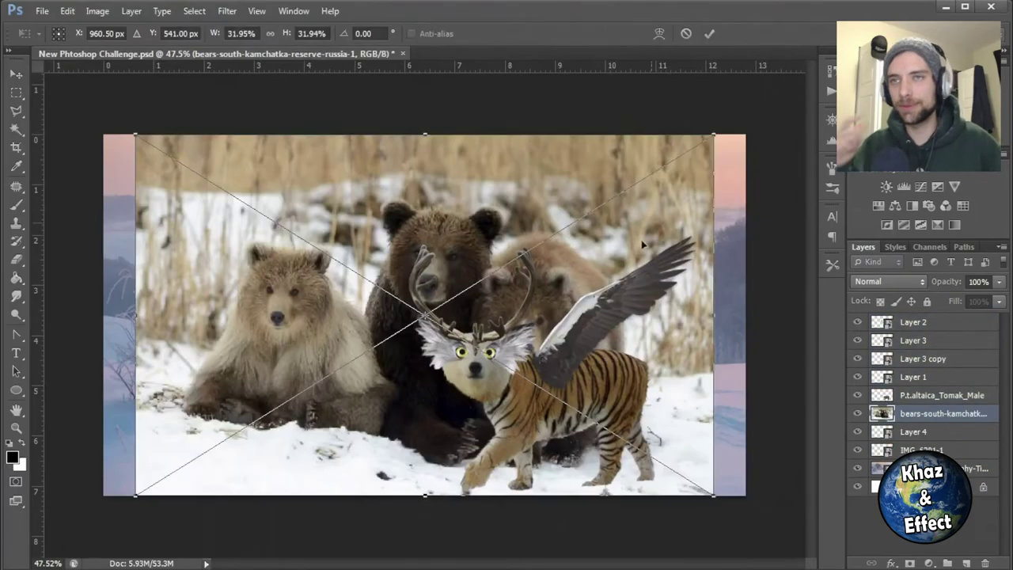
key(Return)
click(857, 432)
click(857, 450)
drag(857, 322, 856, 395)
drag(538, 312, 507, 300)
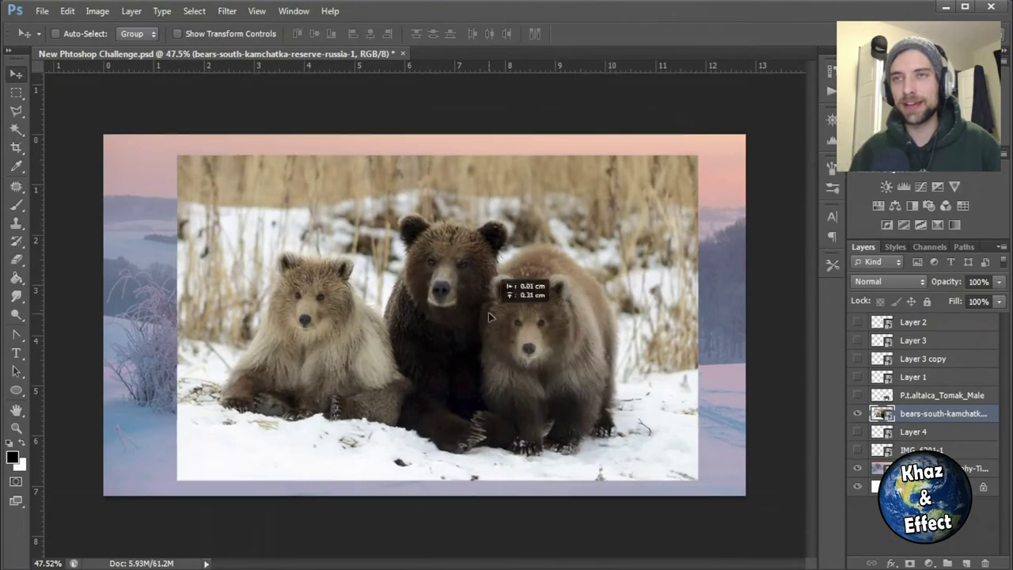
Step: Lasso the three bears onto a new layer and outline the snow edge with a polygonal selection
click(16, 110)
click(79, 109)
mouse_move(273, 180)
mouse_down()
mouse_move(661, 364)
mouse_move(269, 182)
mouse_up()
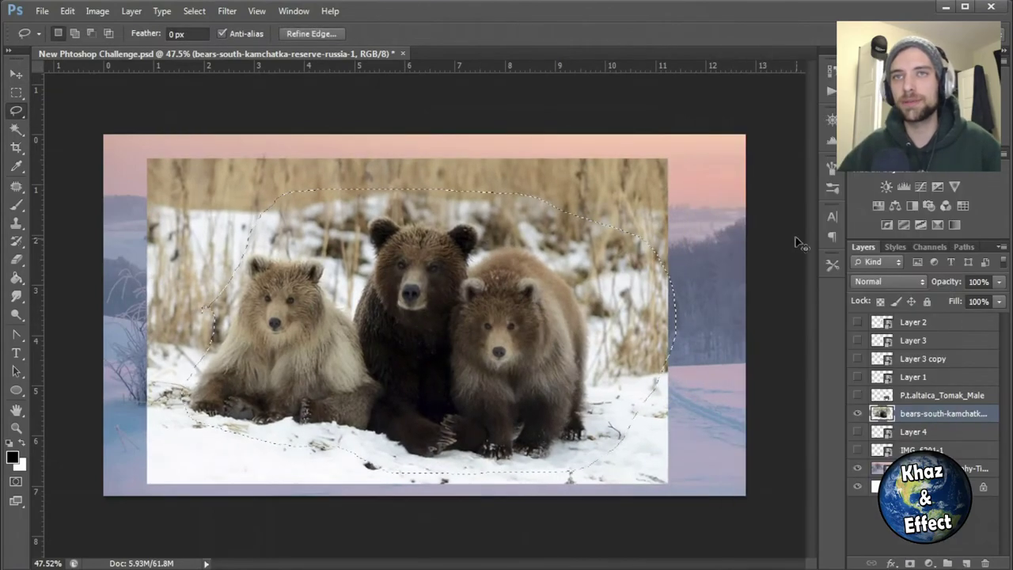
key(ctrl+j)
scroll(480, 381, up, 5)
click(16, 110)
click(79, 117)
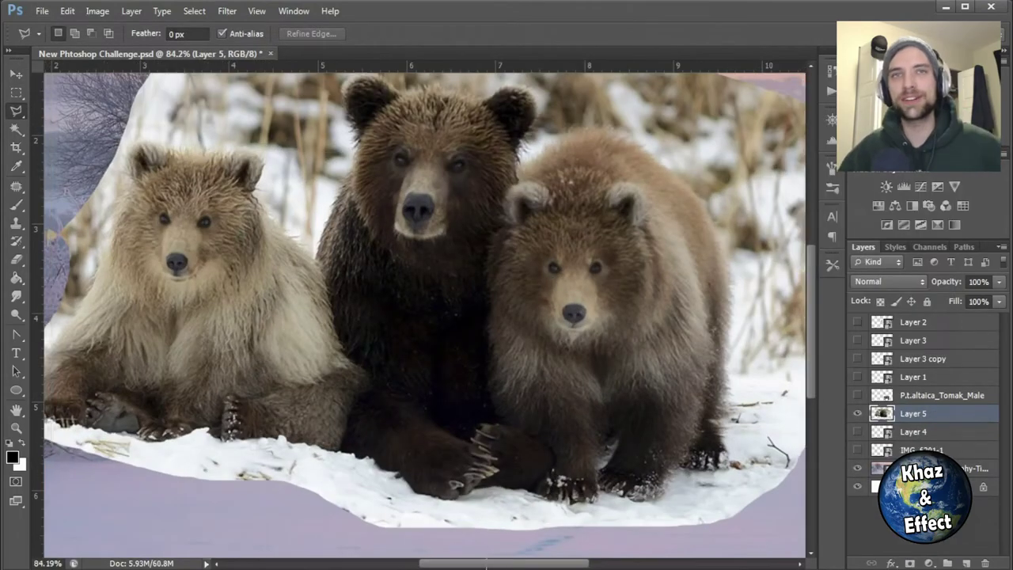
click(107, 429)
click(761, 507)
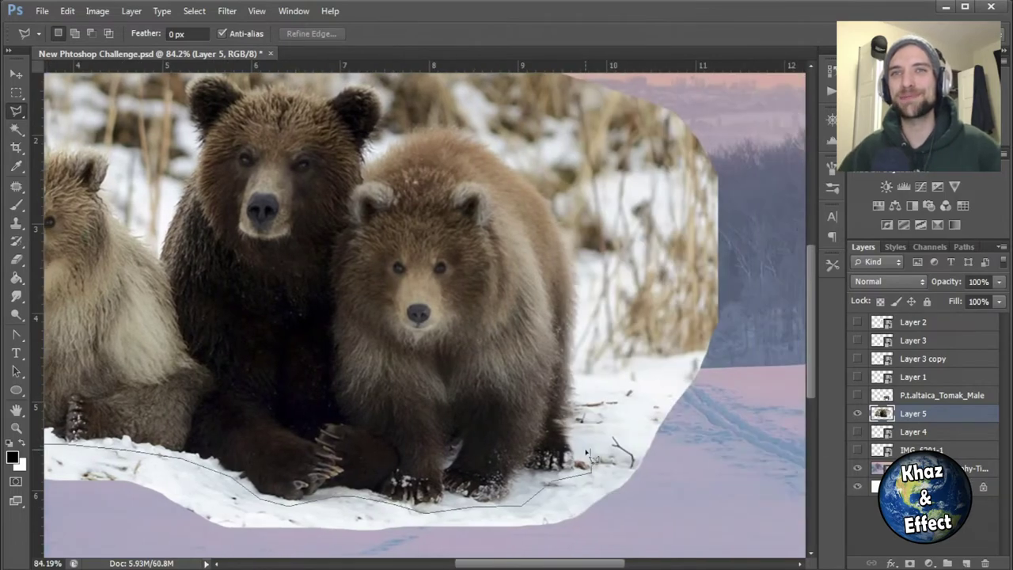
Step: Shrink the bears group and flip it horizontally
drag(400, 118, 512, 258)
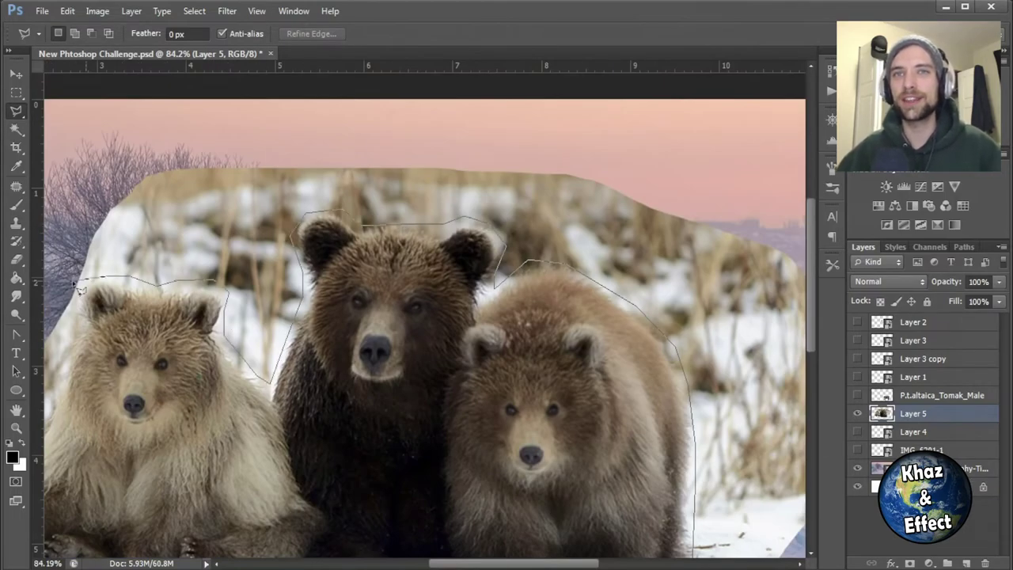
drag(79, 288, 227, 195)
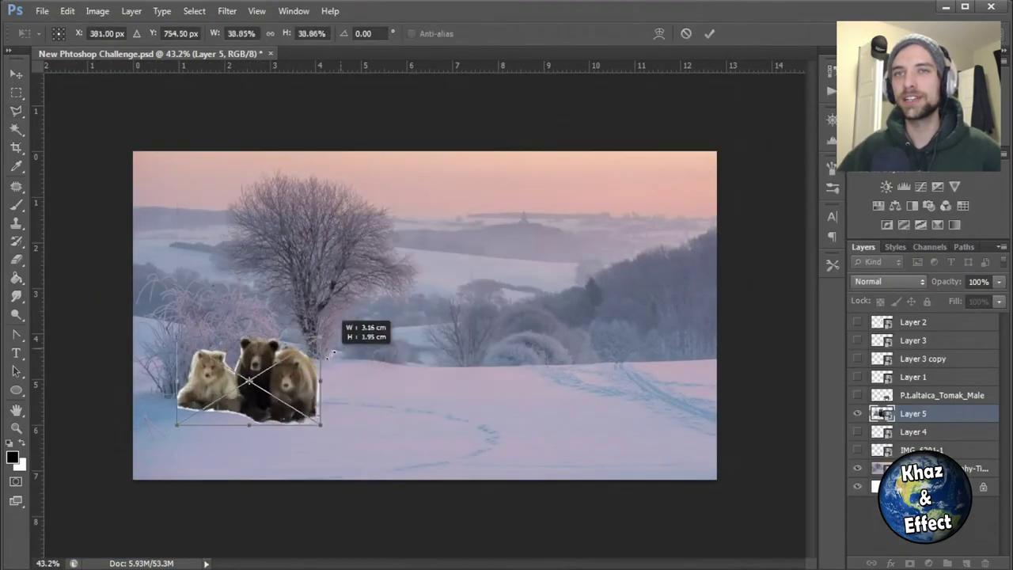
mouse_move(331, 353)
mouse_down()
mouse_move(267, 361)
mouse_move(250, 394)
mouse_up()
right_click(255, 388)
click(301, 370)
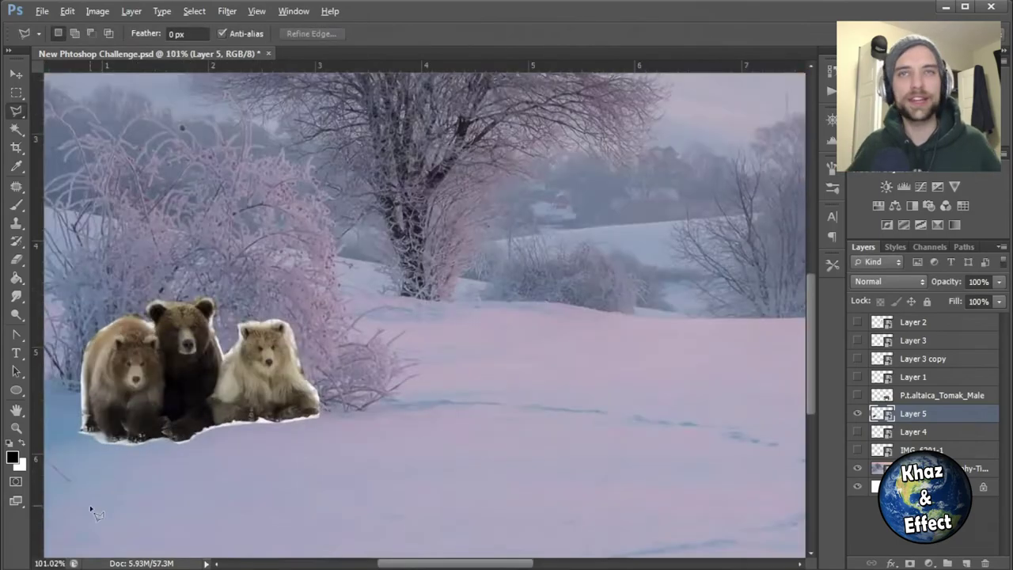
Step: Erase the white fringe along the bears' lower edge
scroll(317, 332, up, 4)
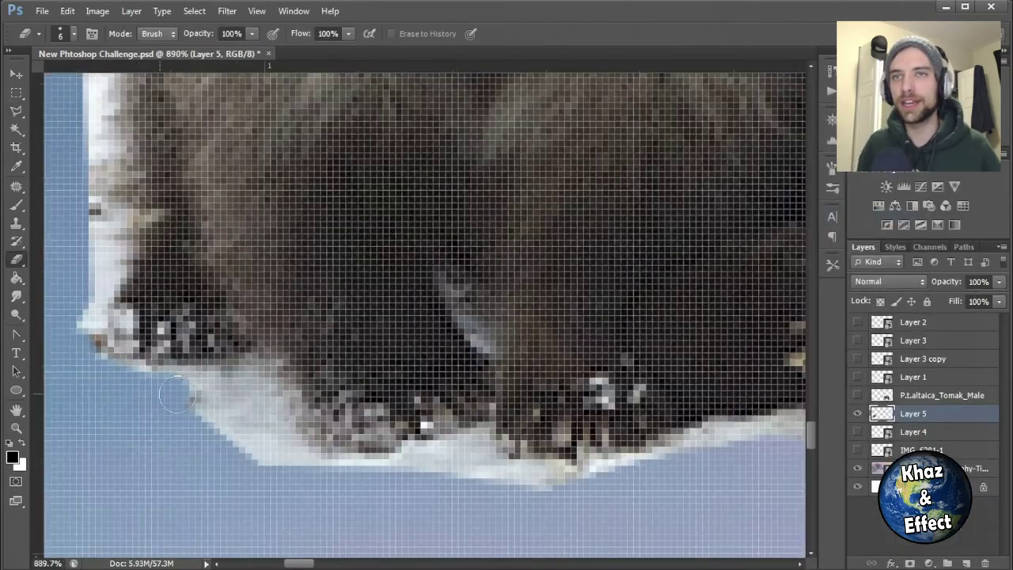
mouse_move(190, 392)
mouse_down()
mouse_move(322, 470)
mouse_move(715, 439)
mouse_up()
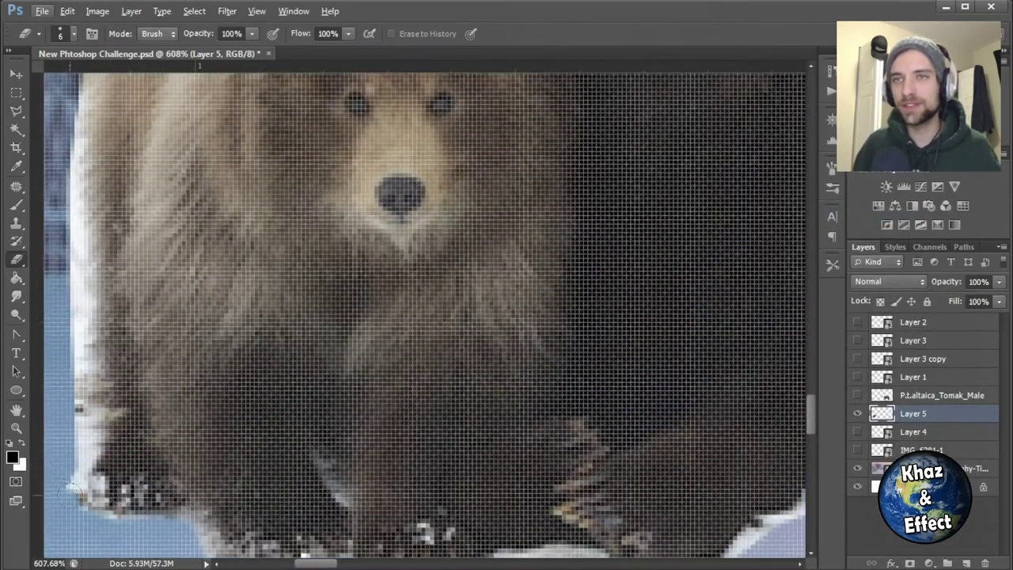
drag(81, 388, 76, 119)
scroll(87, 253, up, 10)
mouse_move(64, 475)
mouse_down()
mouse_move(147, 340)
mouse_move(409, 223)
mouse_move(506, 269)
mouse_up()
scroll(506, 269, down, 6)
scroll(415, 427, up, 6)
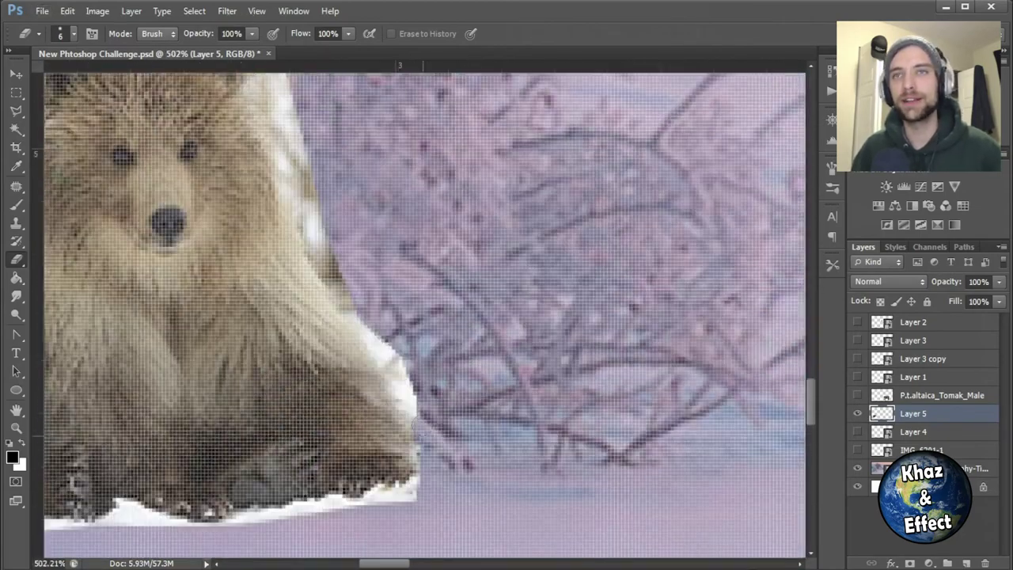
drag(399, 475, 372, 348)
scroll(372, 348, up, 3)
drag(352, 467, 269, 237)
scroll(321, 374, up, 1)
scroll(480, 373, left, 5)
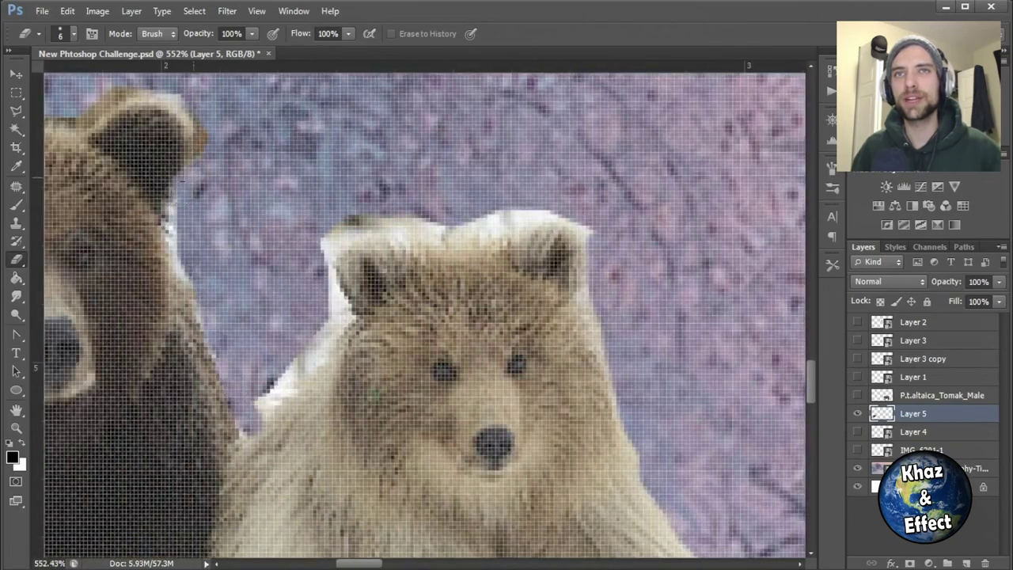
Step: Erase the remaining white fringe around the left bear, the cub's head, the middle bear's head, and the paws
mouse_move(175, 170)
mouse_down()
mouse_move(207, 170)
mouse_move(182, 261)
mouse_move(322, 333)
mouse_up()
drag(373, 216, 554, 220)
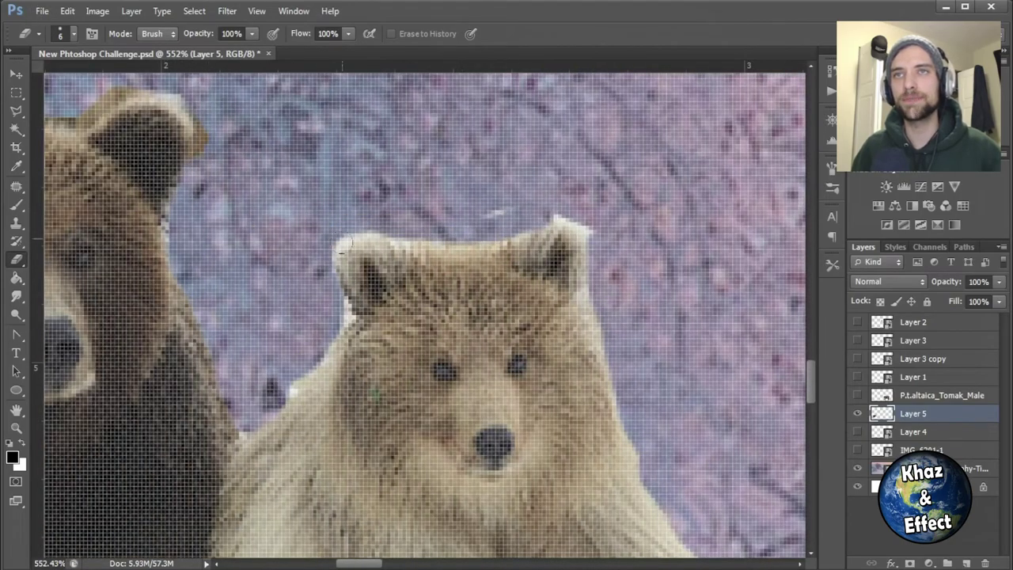
scroll(286, 294, down, 3)
scroll(186, 301, up, 4)
mouse_move(221, 300)
mouse_down()
mouse_move(193, 198)
mouse_move(302, 147)
mouse_move(470, 159)
mouse_move(587, 120)
mouse_up()
scroll(704, 182, down, 4)
scroll(127, 451, up, 3)
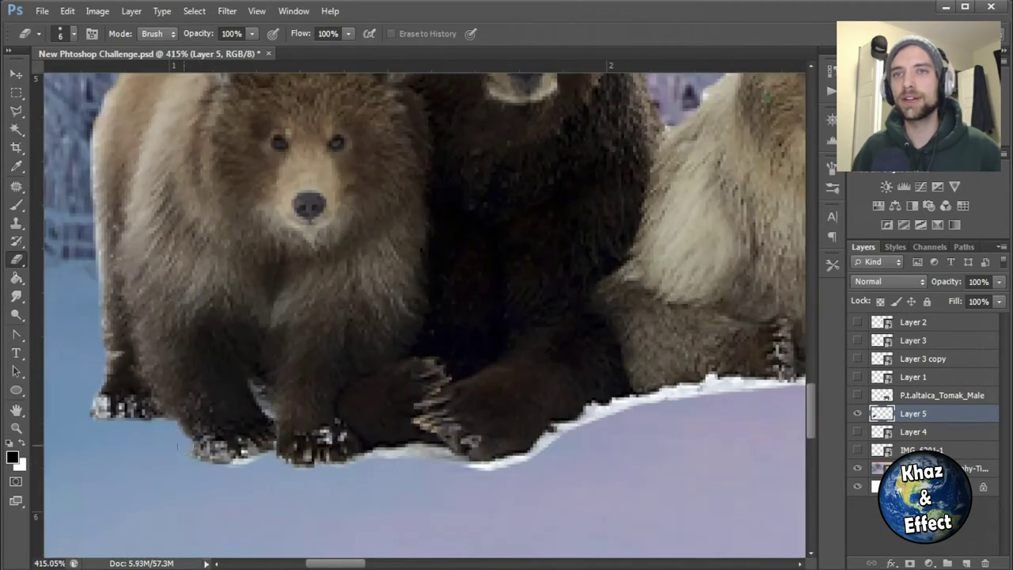
mouse_move(512, 459)
mouse_down()
mouse_move(656, 391)
mouse_move(775, 378)
mouse_move(410, 378)
mouse_up()
drag(400, 369, 564, 379)
scroll(564, 379, down, 5)
scroll(564, 380, up, 2)
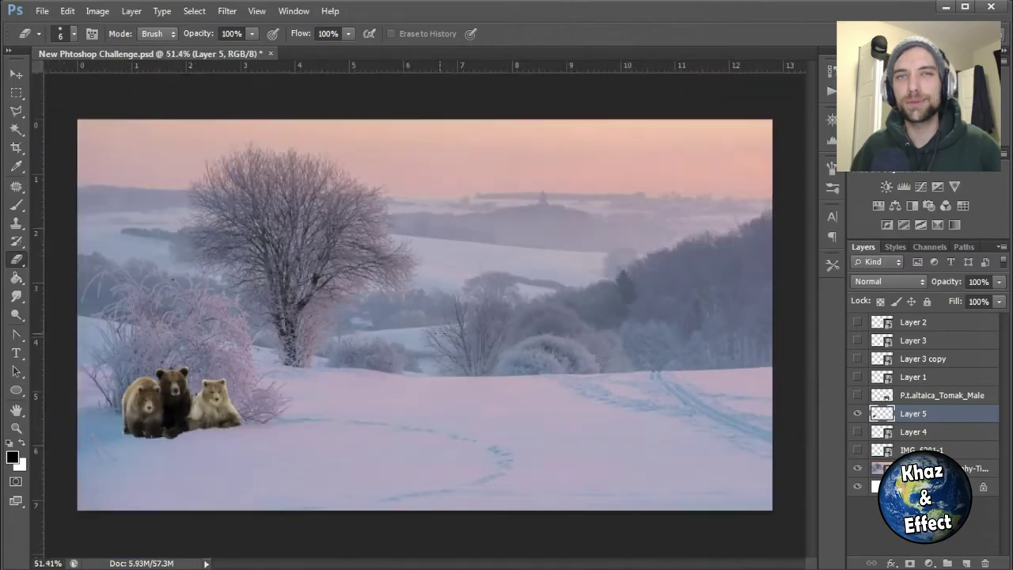
key(alt+Tab)
Step: Drop the wolverine picture into the composition, shrink it, and set it slightly rotated on the snow
scroll(183, 212, up, 1)
click(184, 213)
drag(183, 212, 395, 519)
drag(649, 192, 463, 352)
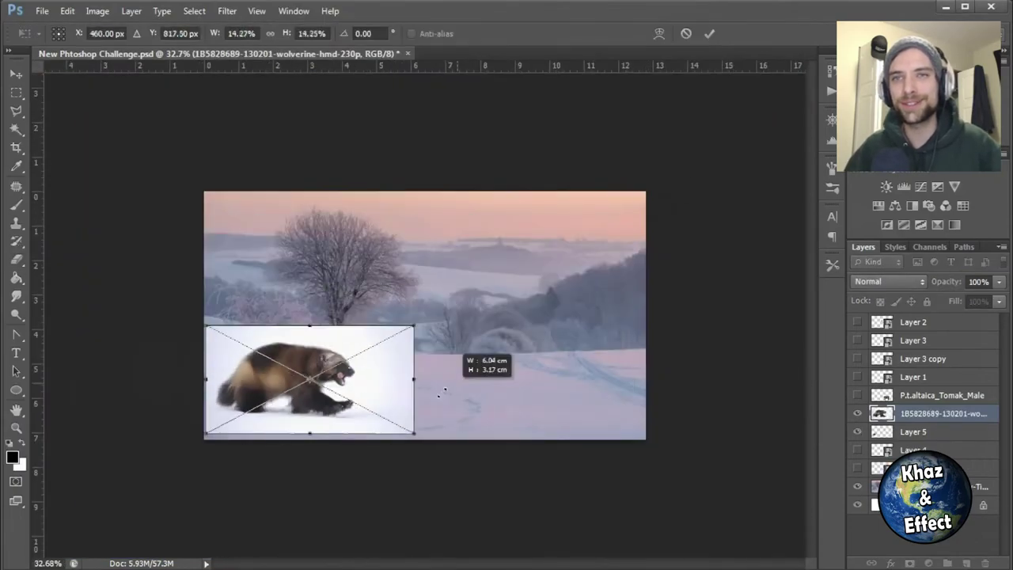
scroll(462, 352, up, 2)
scroll(483, 427, up, 2)
drag(527, 396, 698, 299)
drag(607, 361, 618, 363)
scroll(619, 363, up, 5)
key(Return)
Step: Erase the white paper above the wolverine's back and under its belly, tail and front leg
key(e)
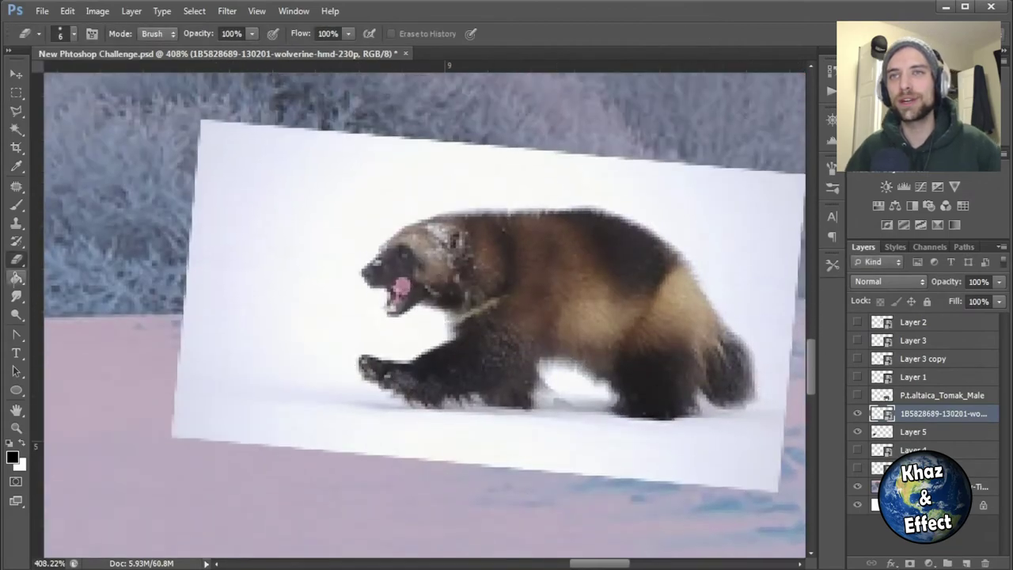
mouse_move(554, 156)
mouse_down()
mouse_move(309, 136)
mouse_move(799, 184)
mouse_move(411, 204)
mouse_move(560, 198)
mouse_move(732, 320)
mouse_move(773, 372)
mouse_up()
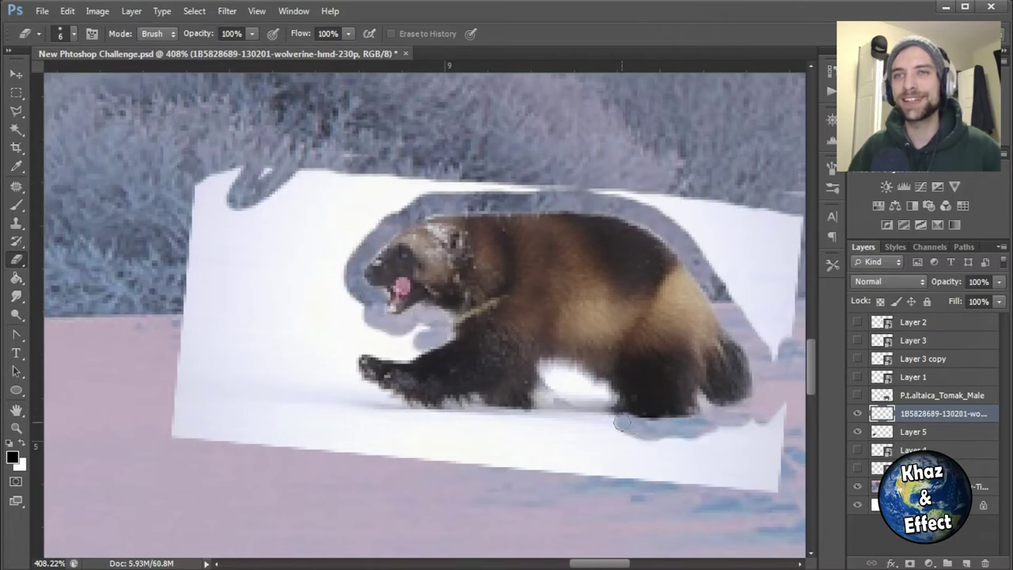
drag(599, 421, 779, 427)
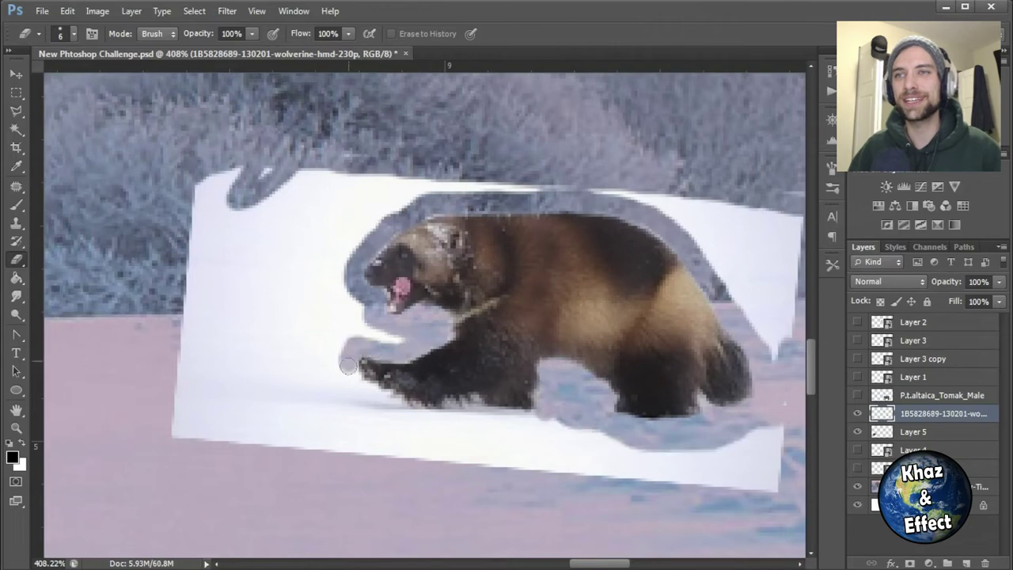
mouse_move(348, 366)
mouse_down()
mouse_move(450, 417)
mouse_move(554, 427)
mouse_up()
Step: Outline the leftover white paper with a polygonal selection, delete it, and fit the view
key(l)
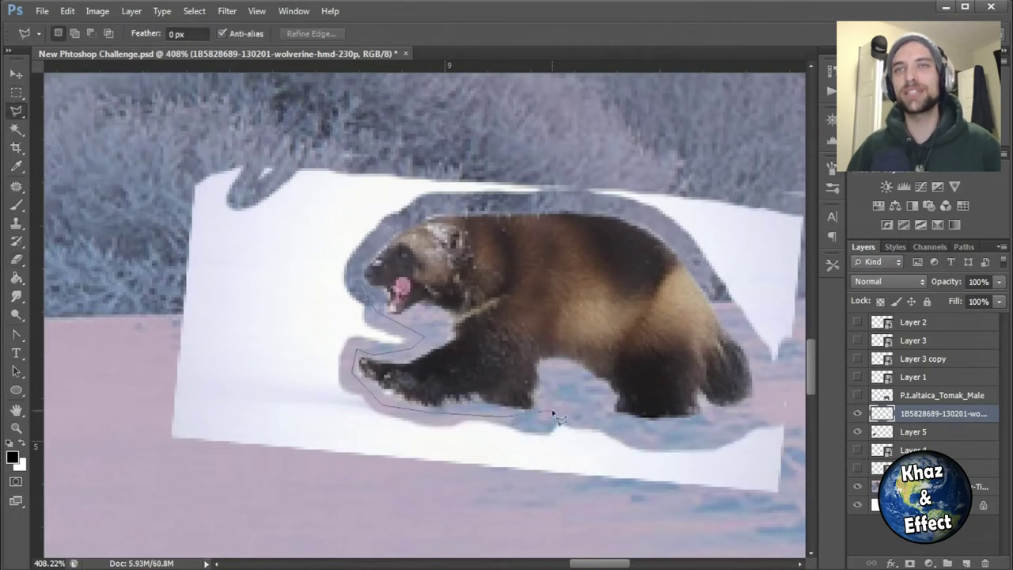
click(629, 437)
click(736, 388)
click(766, 456)
click(732, 536)
click(82, 480)
click(114, 94)
click(785, 166)
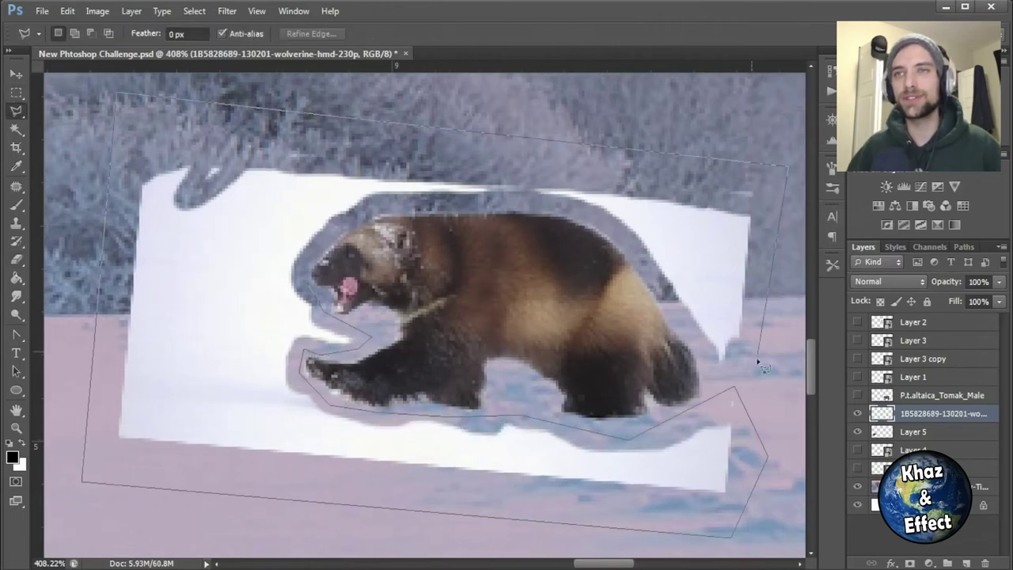
click(307, 281)
key(Delete)
key(ctrl+d)
key(m)
key(ctrl+0)
scroll(571, 373, up, 5)
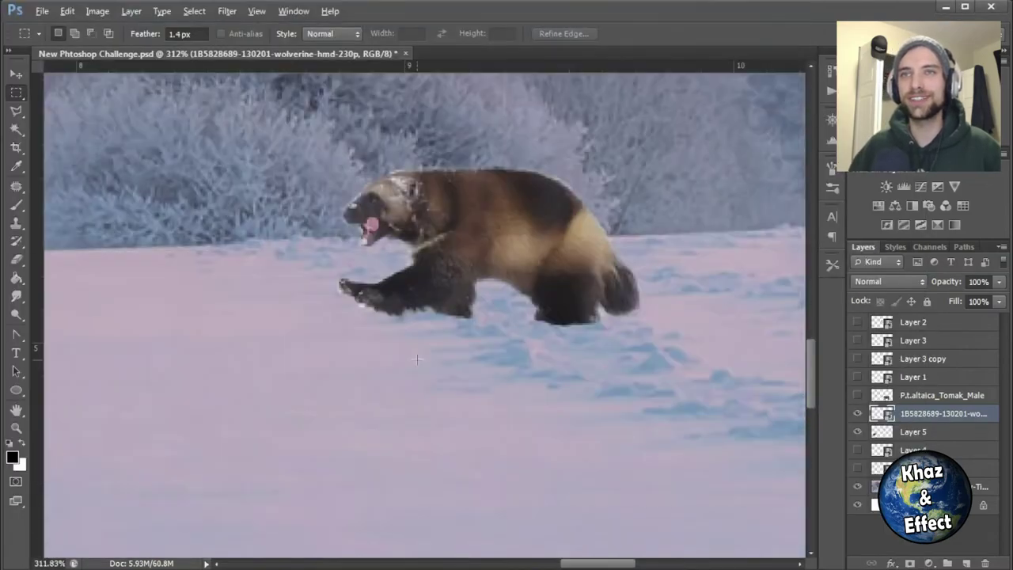
scroll(324, 333, down, 6)
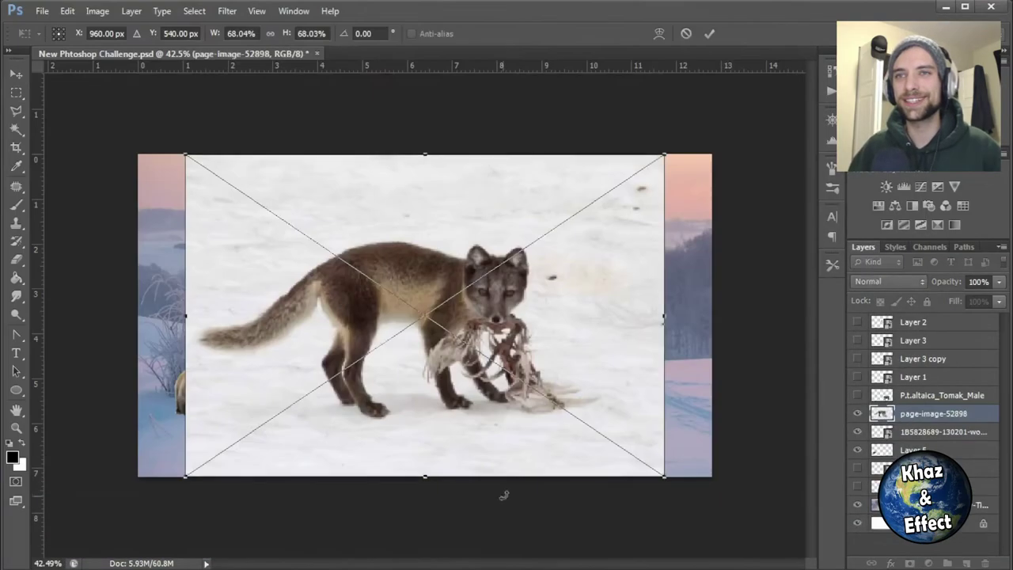
Step: Scale down the placed horse-and-rider picture and position it in the snowy field
drag(664, 156, 277, 415)
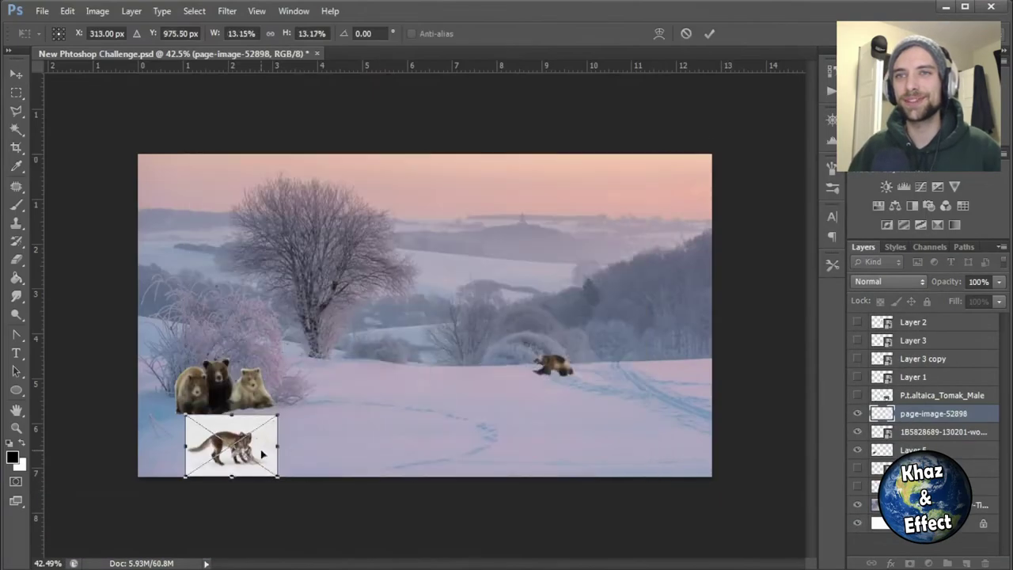
drag(262, 454, 690, 427)
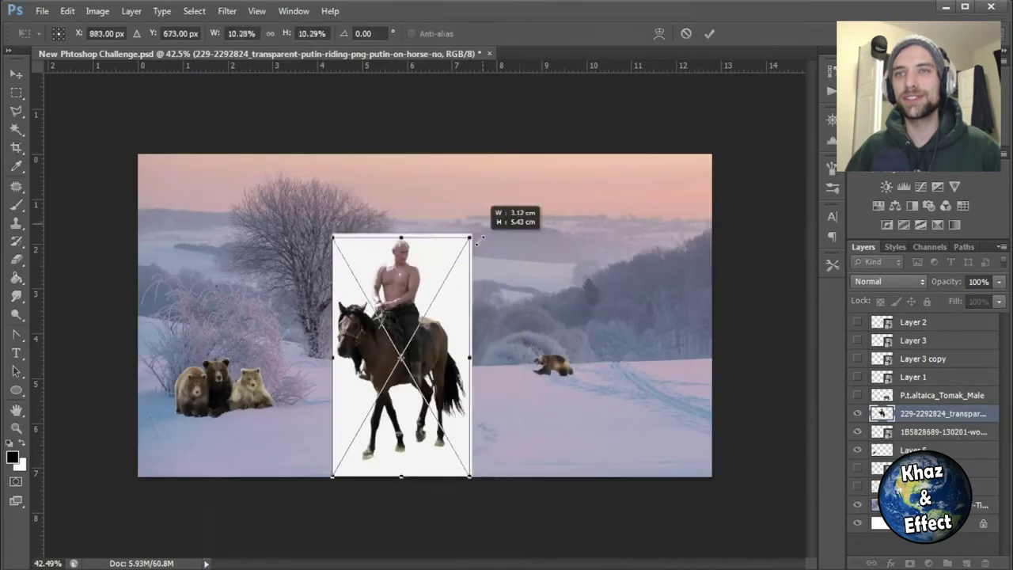
drag(481, 238, 384, 276)
drag(345, 340, 395, 316)
key(Return)
Step: Delete the white background around the rider with the Magic Wand at tolerance 10
key(w)
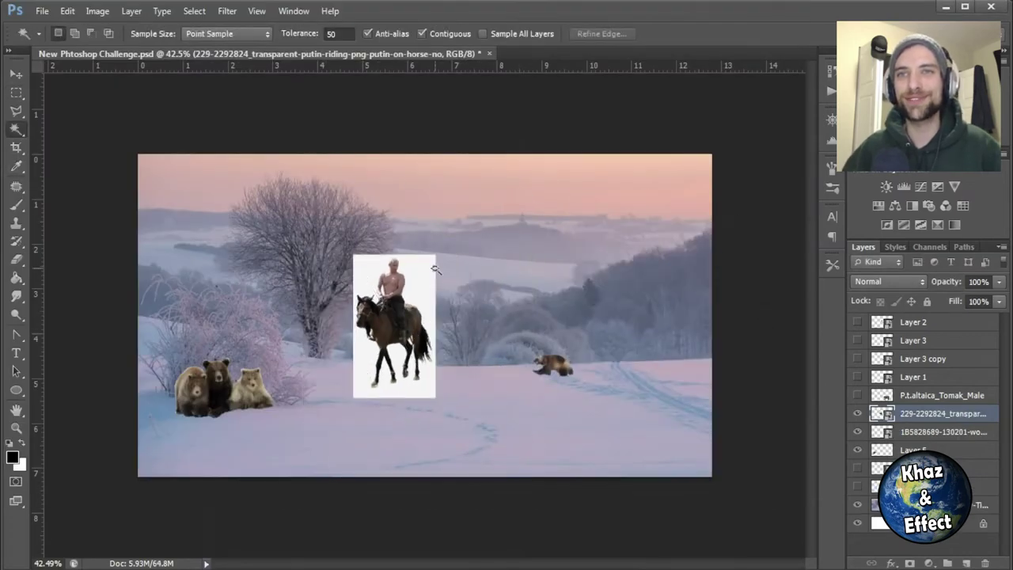
click(433, 269)
scroll(433, 269, up, 5)
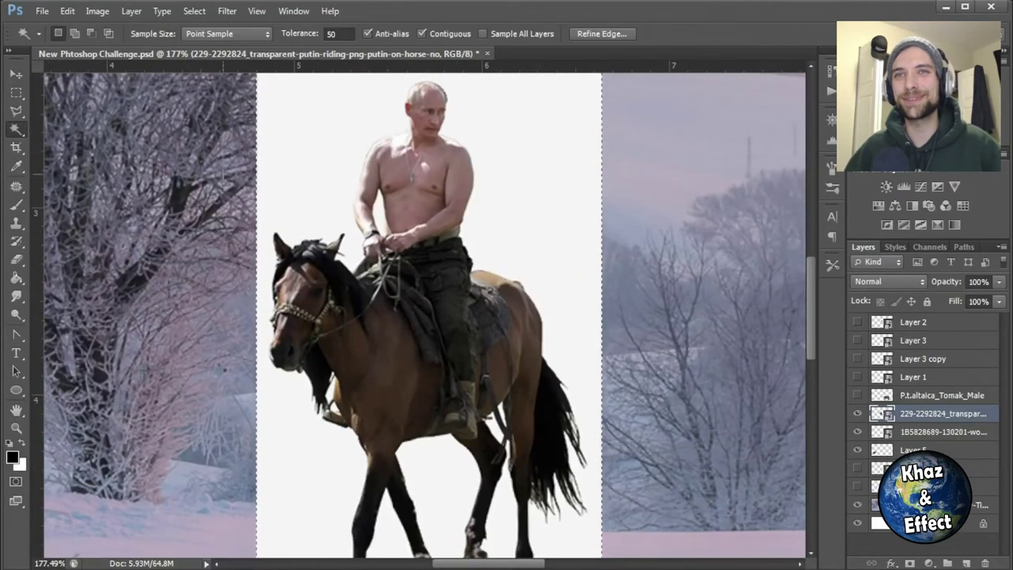
text(10)
click(330, 129)
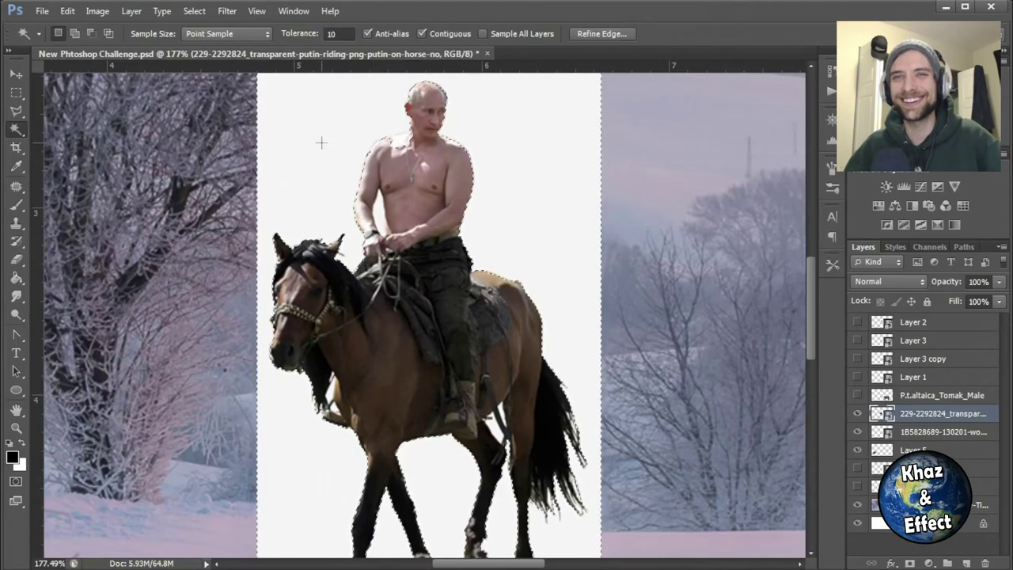
key(shift+w)
scroll(476, 278, down, 3)
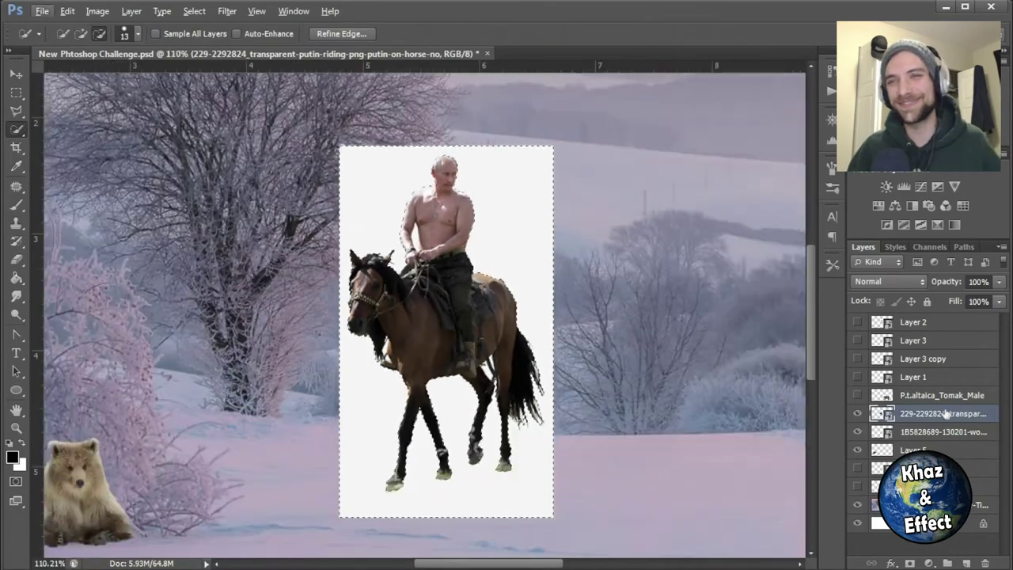
key(Delete)
Step: Clean up a leftover strip beside the horse and a white speck on the bridle
key(m)
drag(538, 140, 535, 357)
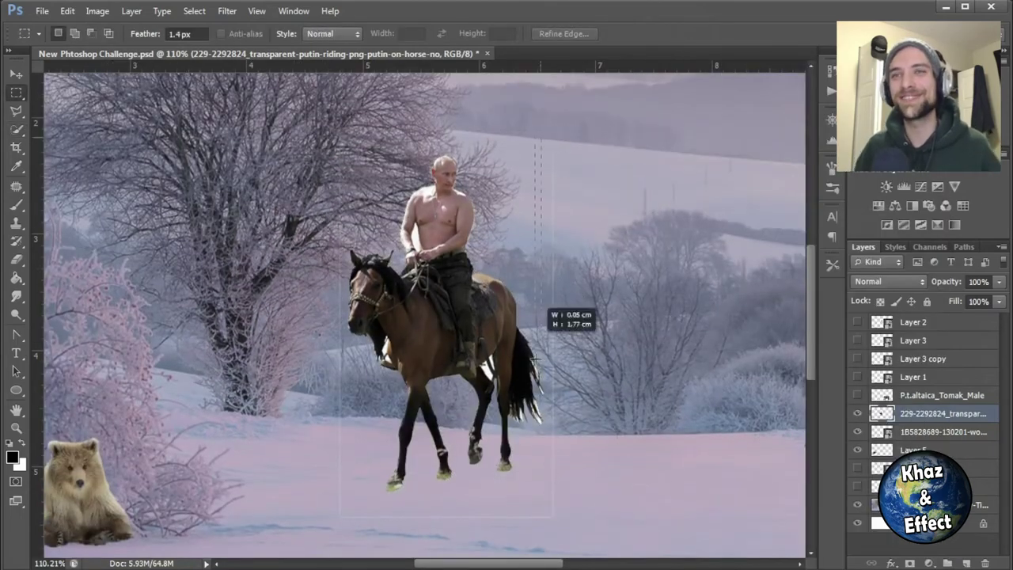
click(284, 508)
scroll(350, 507, up, 2)
scroll(351, 507, up, 10)
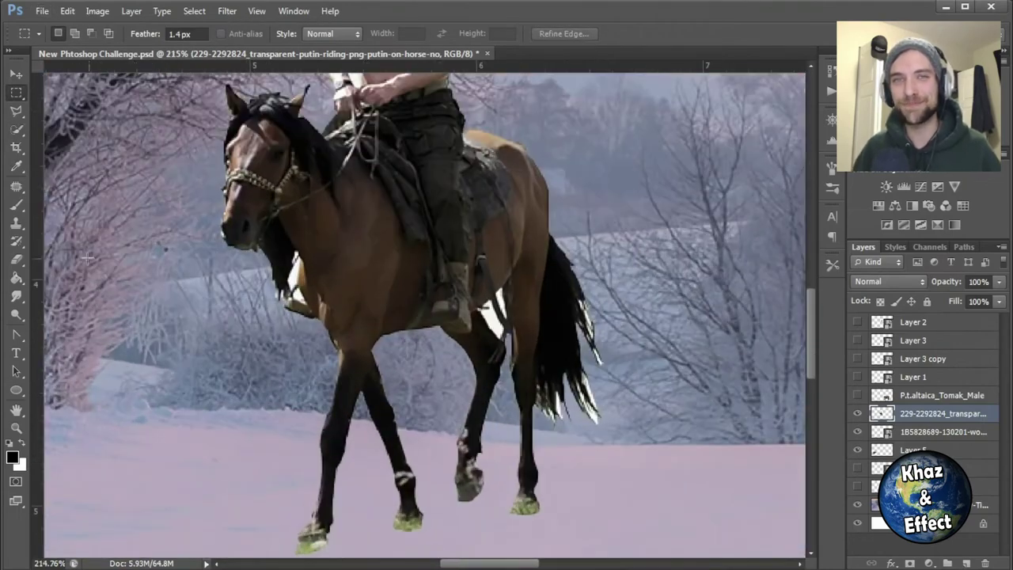
key(w)
click(131, 33)
key(Escape)
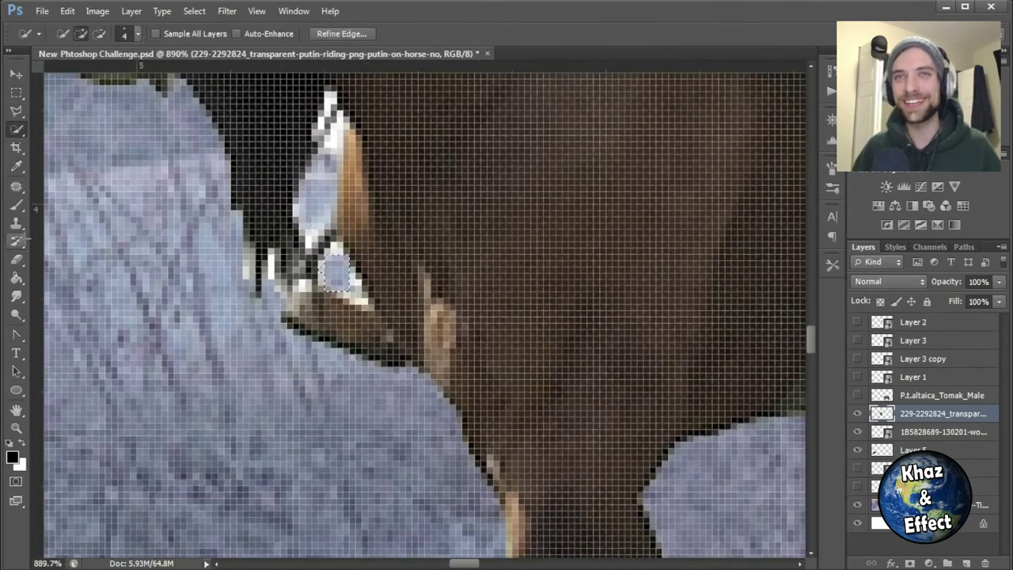
click(17, 259)
Step: Set the eraser brush size to 2 px for fine edge cleanup
scroll(258, 254, down, 10)
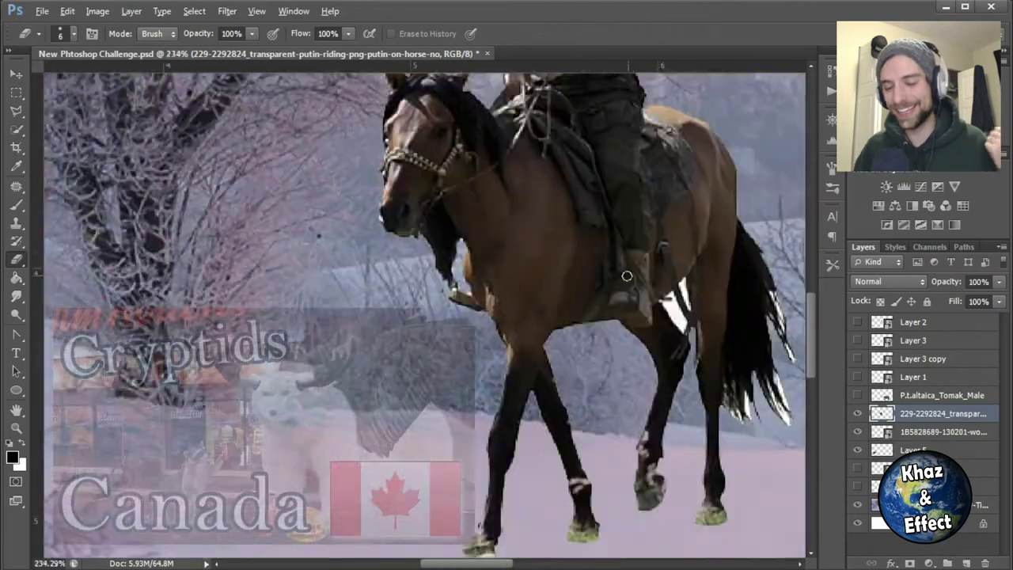
scroll(649, 183, up, 9)
scroll(649, 184, down, 9)
scroll(696, 475, up, 9)
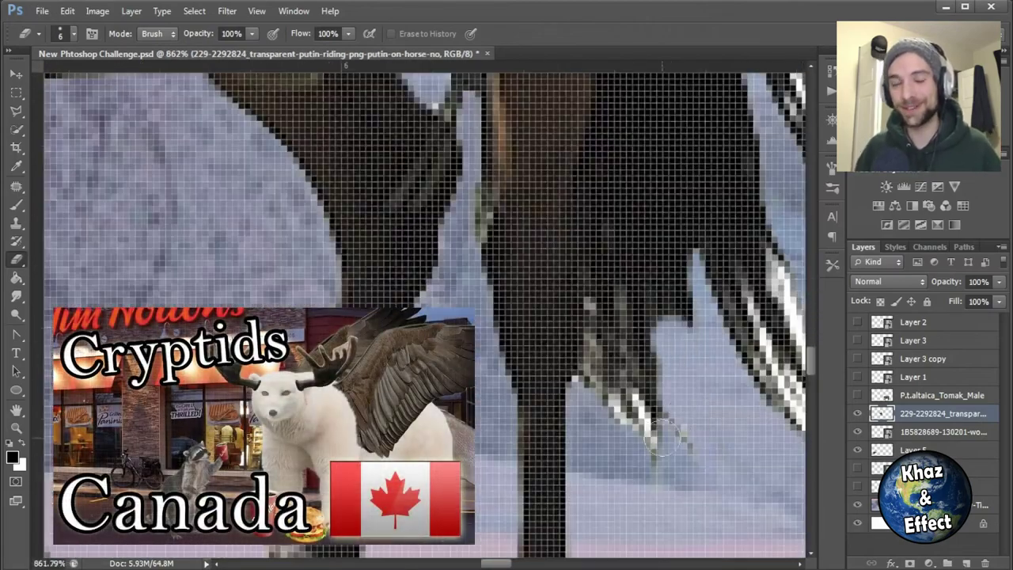
scroll(633, 380, down, 3)
scroll(434, 282, up, 3)
scroll(419, 317, up, 3)
click(74, 33)
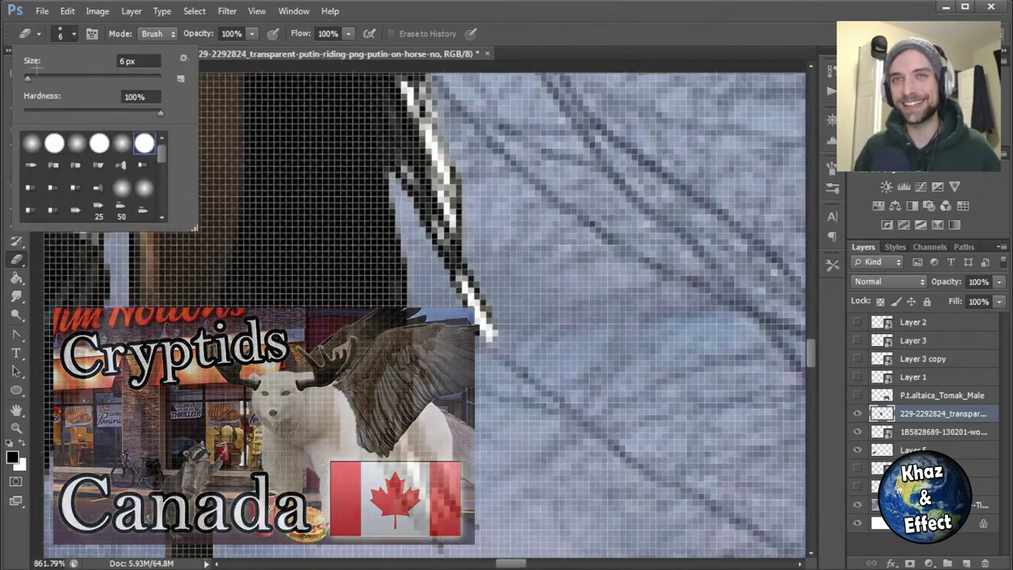
double_click(130, 61)
text(2)
key(Return)
scroll(427, 317, up, 4)
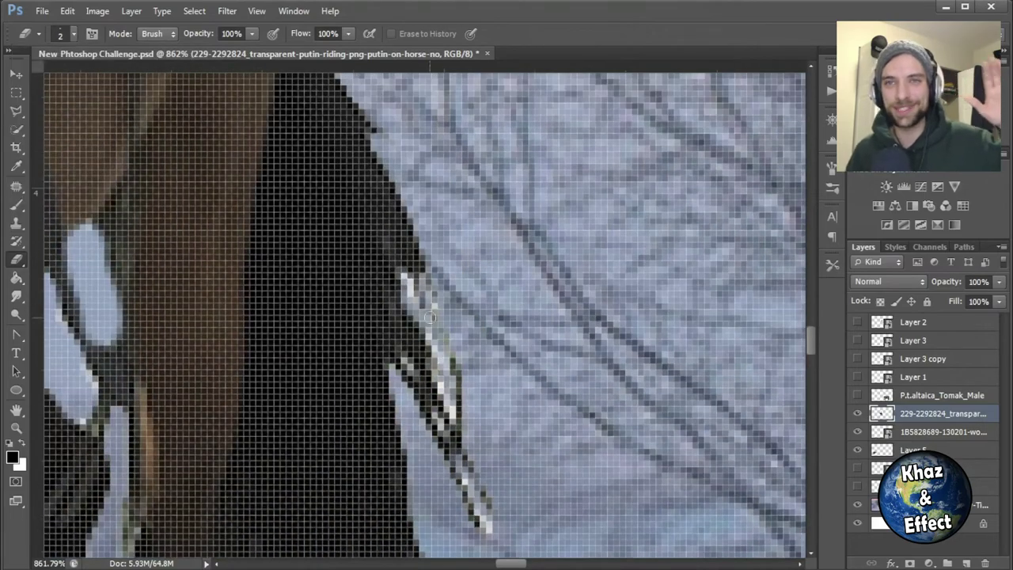
scroll(391, 193, down, 6)
scroll(391, 193, up, 5)
scroll(391, 193, up, 3)
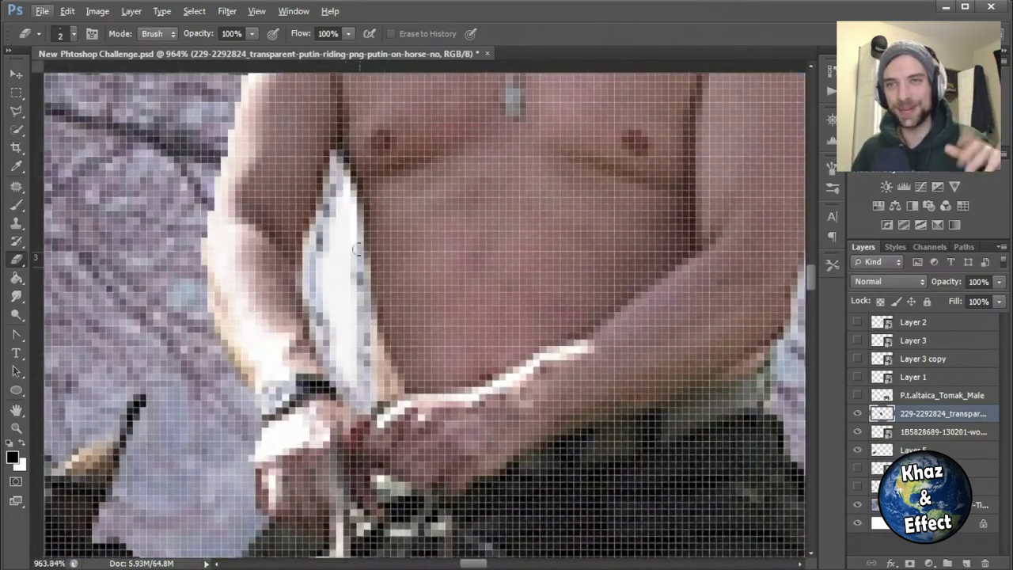
scroll(475, 293, down, 5)
Step: Shrink and reposition the horse and rider once more in the full view
key(ctrl+0)
key(ctrl+t)
mouse_move(364, 323)
mouse_down()
mouse_move(417, 297)
mouse_move(463, 297)
mouse_move(391, 312)
mouse_up()
key(Return)
Step: Erase the green fringe around the hooves, then hide the horse-and-rider layer
key(e)
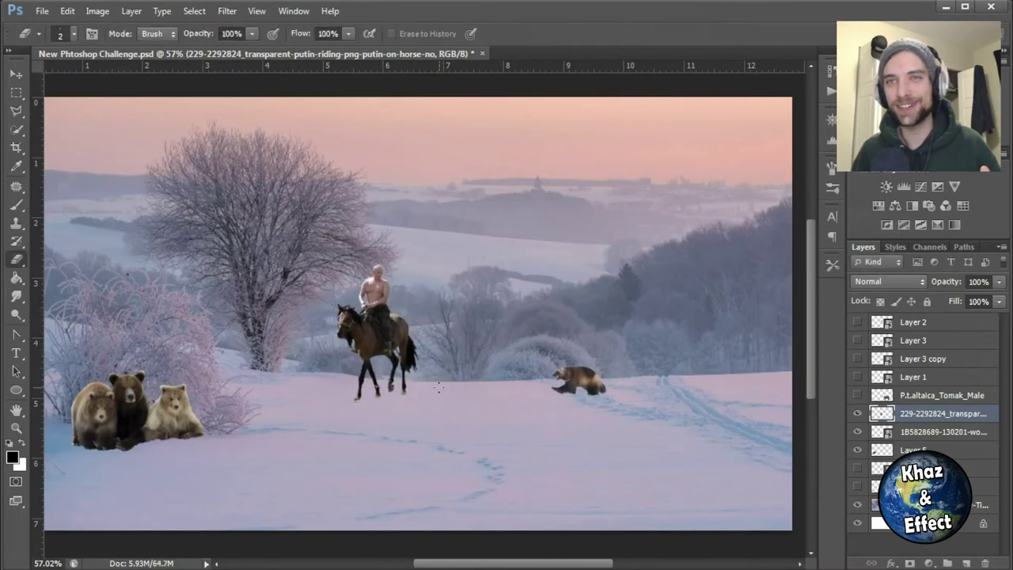
scroll(348, 398, up, 5)
right_click(246, 385)
drag(273, 380, 332, 372)
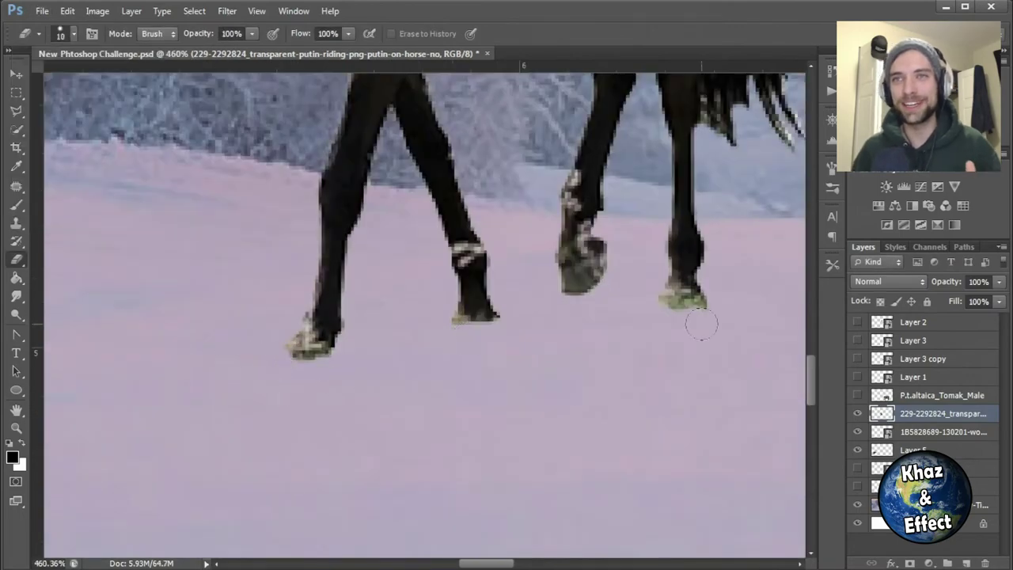
scroll(701, 323, down, 5)
click(856, 413)
Step: Show the horse-rider, tiger, owl head, wing and antler layers again
click(857, 413)
click(913, 449)
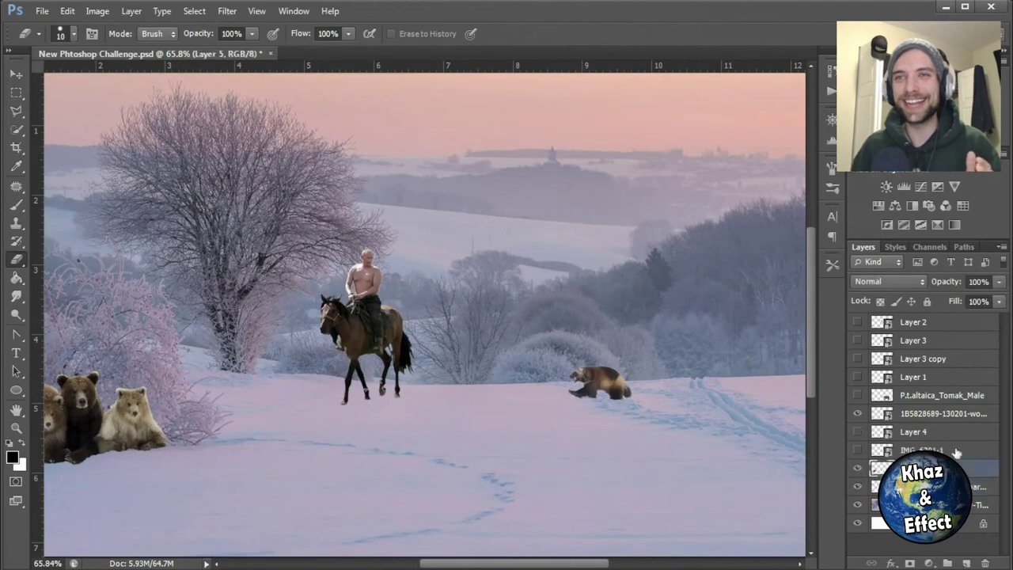
click(857, 395)
drag(856, 431, 857, 322)
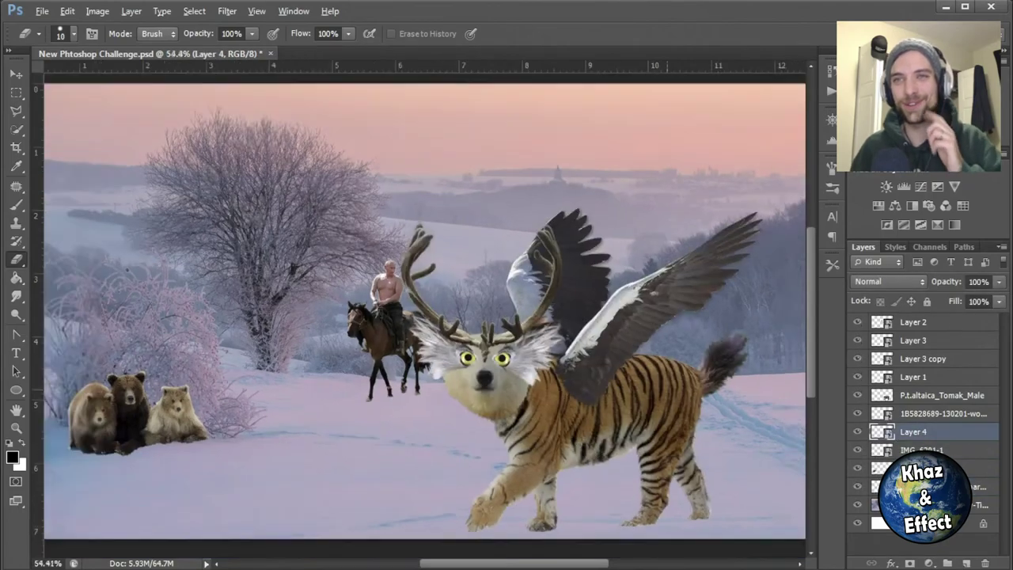
scroll(444, 317, down, 3)
click(933, 467)
key(ctrl+t)
key(Return)
Step: Move the wolverine to the right of the snow and shift the rider left
click(961, 413)
key(v)
drag(316, 367, 680, 342)
drag(400, 324, 349, 324)
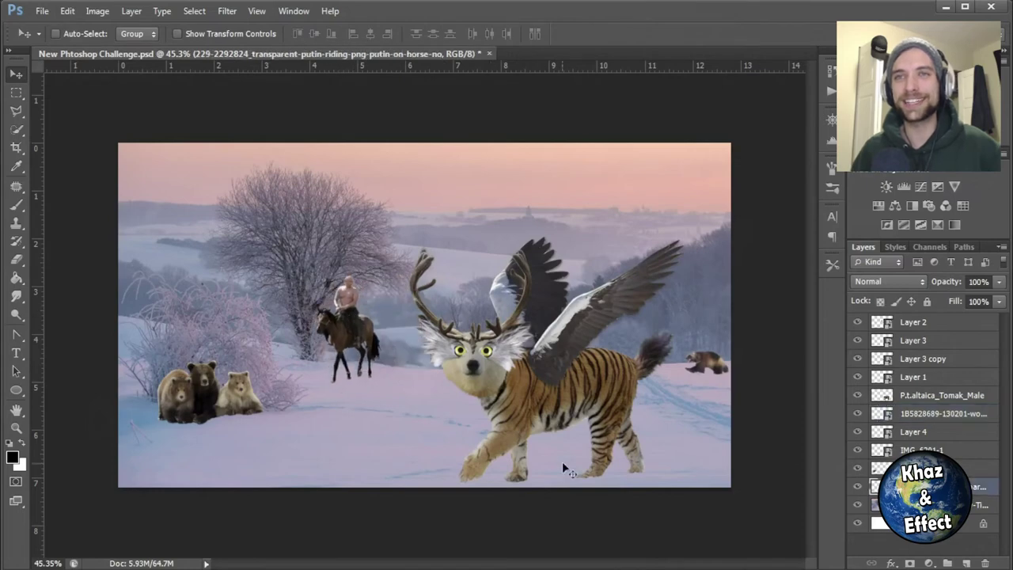
key(ctrl+t)
key(Return)
Step: Place the wolverine beside the horse below IMG_6201-1, and nudge the creature and rider
click(941, 413)
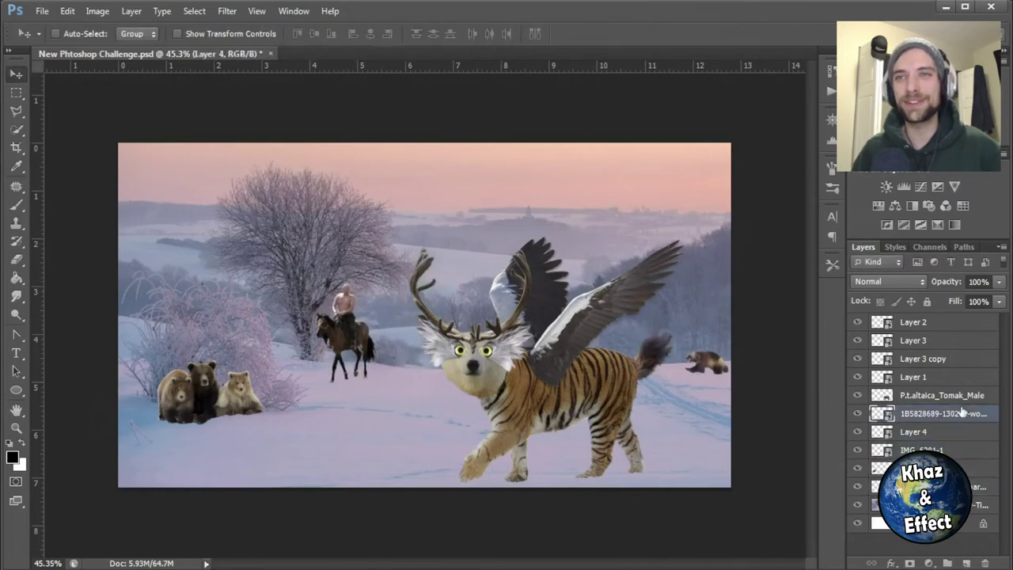
drag(756, 389, 457, 393)
drag(941, 413, 942, 459)
click(912, 339)
drag(662, 450, 694, 450)
click(941, 486)
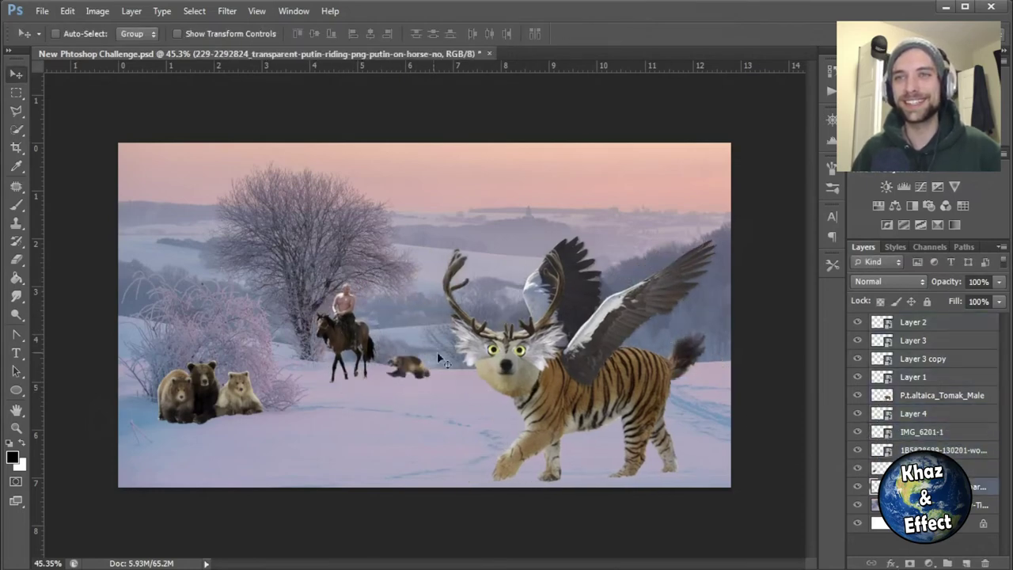
drag(371, 352, 356, 352)
Step: Scale the whole winged creature up
click(457, 395)
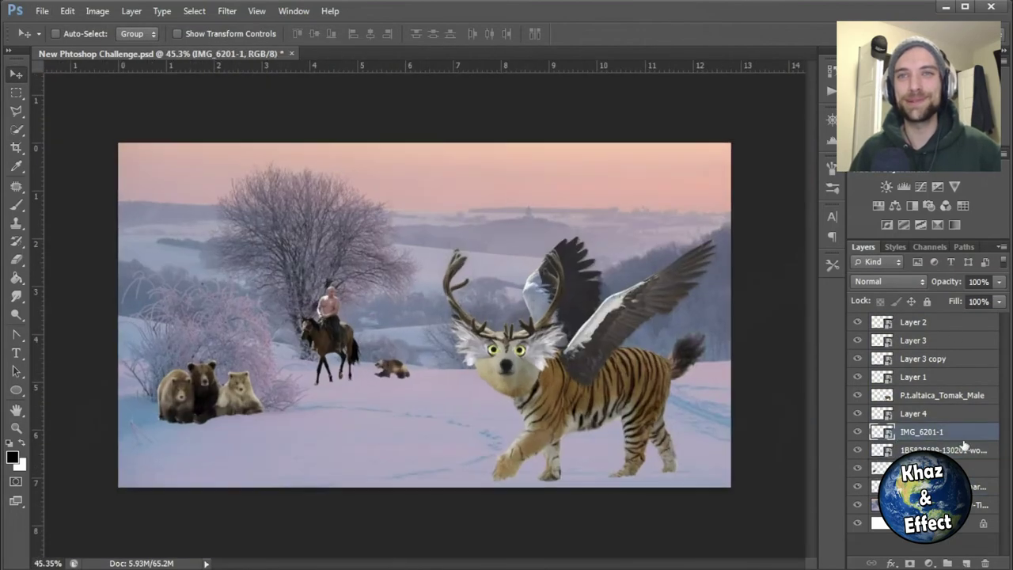
key(ctrl+t)
drag(417, 220, 383, 191)
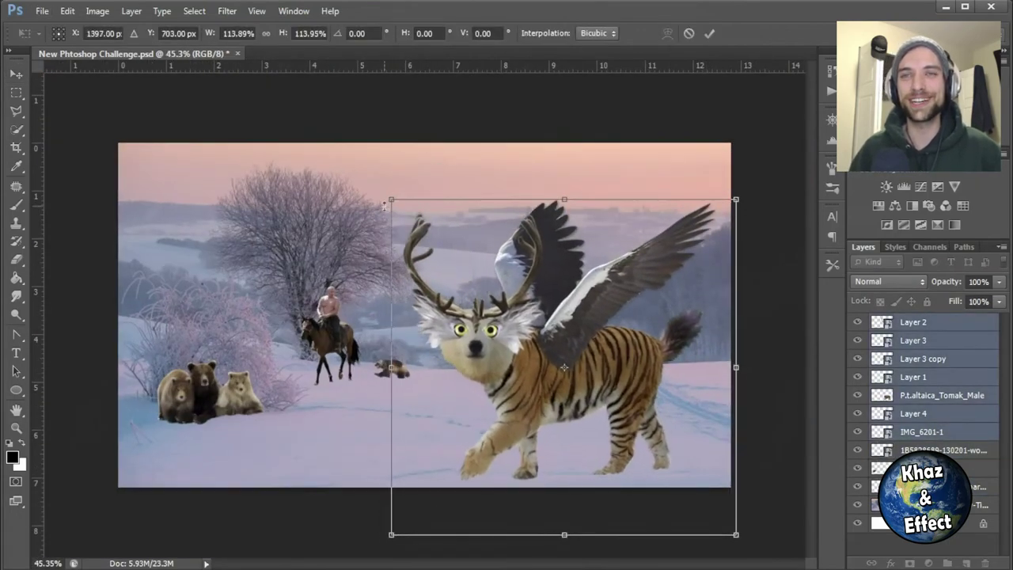
key(Return)
Step: Drag the Absolut Vodka bottle image from the downloads folder into the composition
key(alt+Tab)
drag(708, 203, 450, 533)
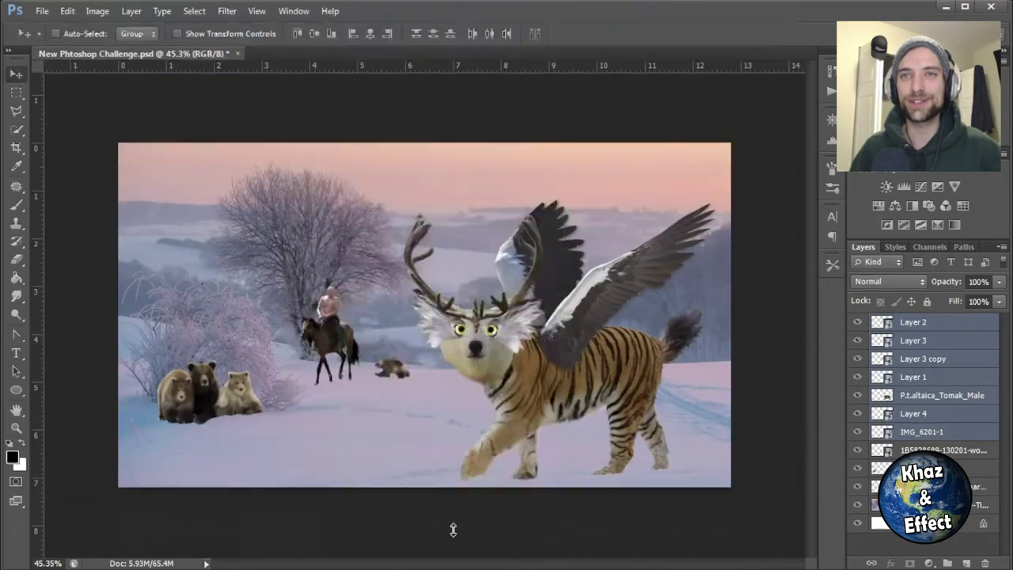
key(Return)
Step: Cut out the vodka bottle using Magic Wand at tolerance 50 and Polygonal Lasso
key(w)
click(349, 34)
text(50)
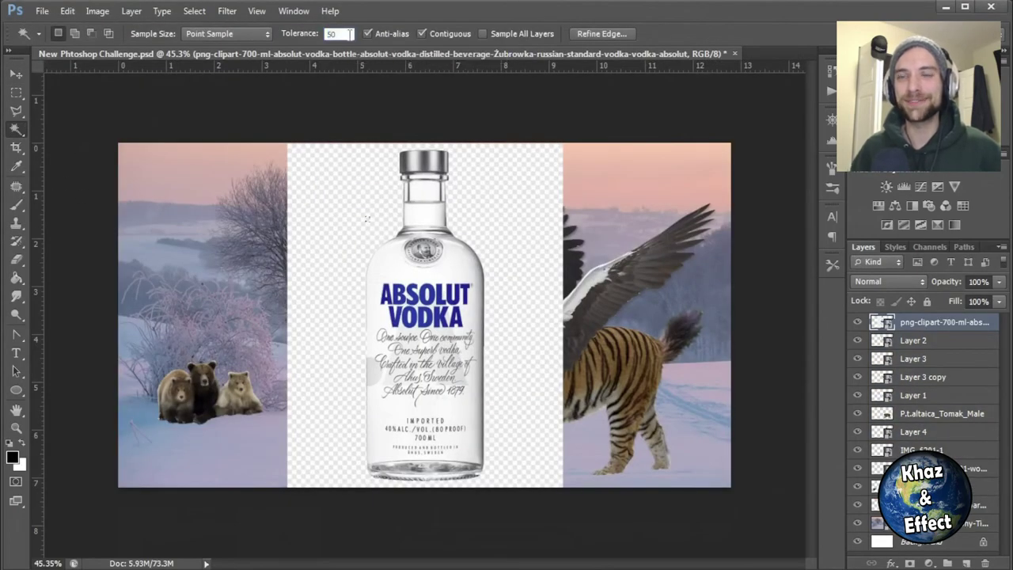
click(16, 111)
scroll(491, 406, up, 3)
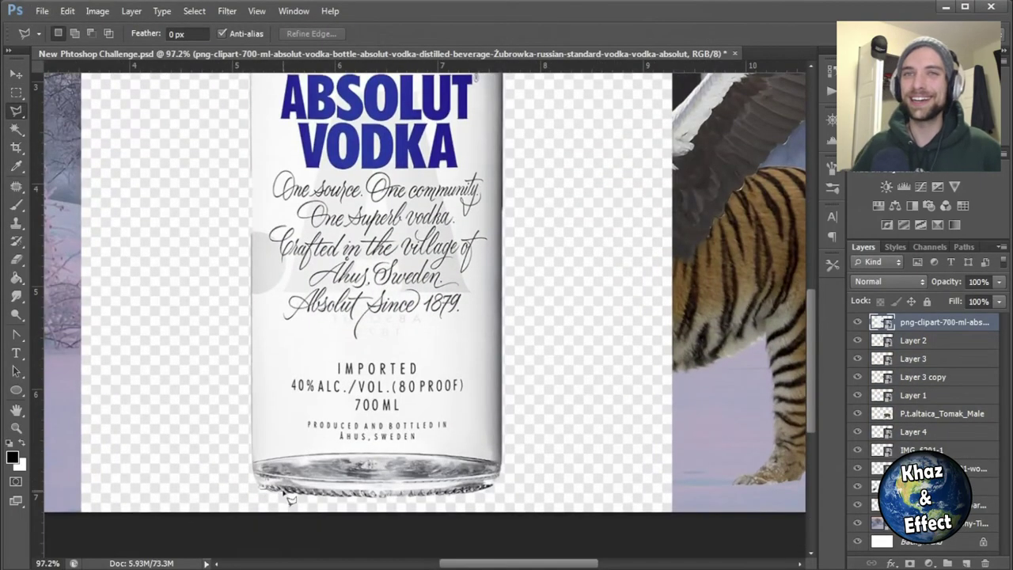
scroll(505, 251, up, 4)
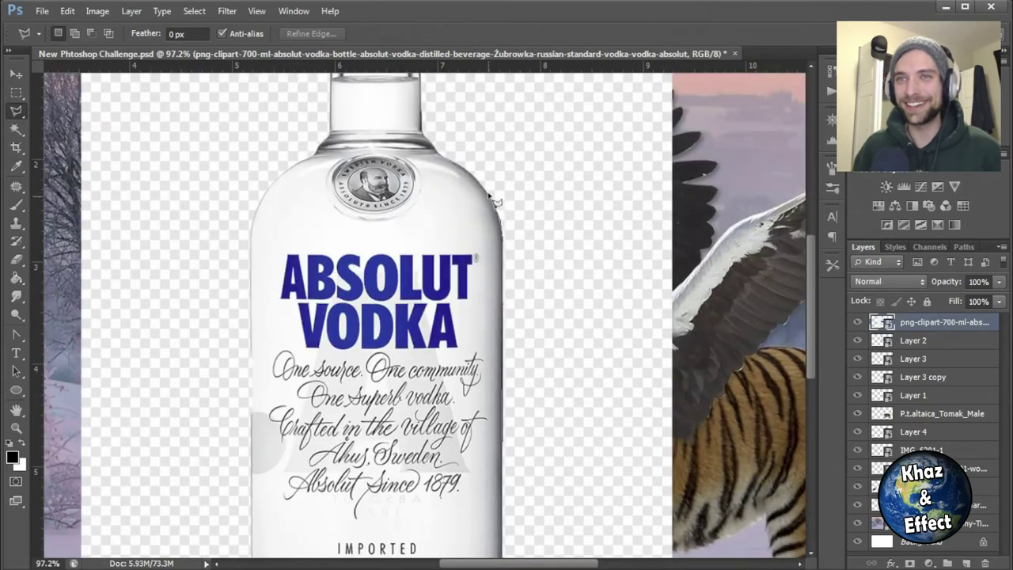
scroll(443, 237, up, 4)
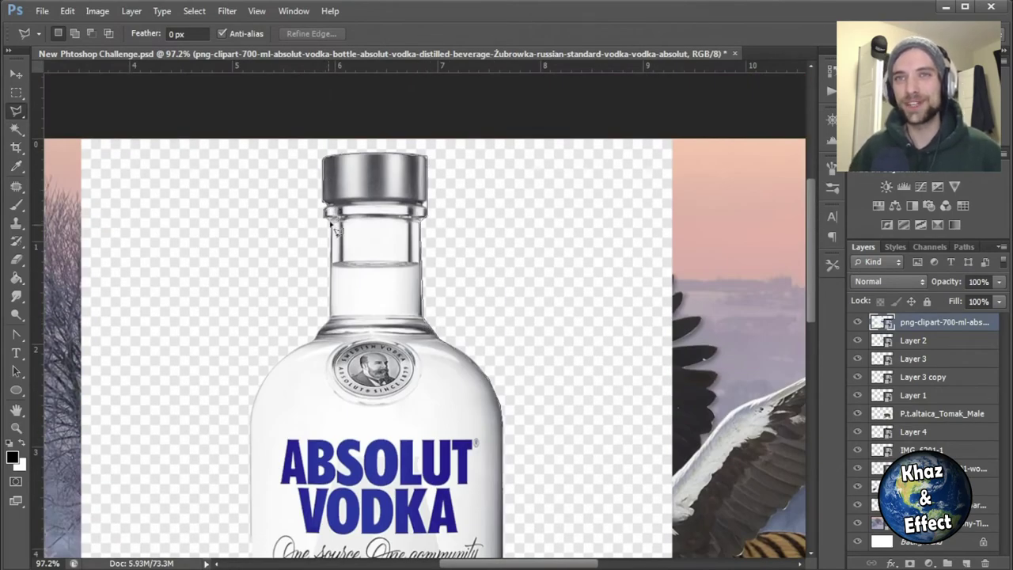
scroll(263, 405, down, 10)
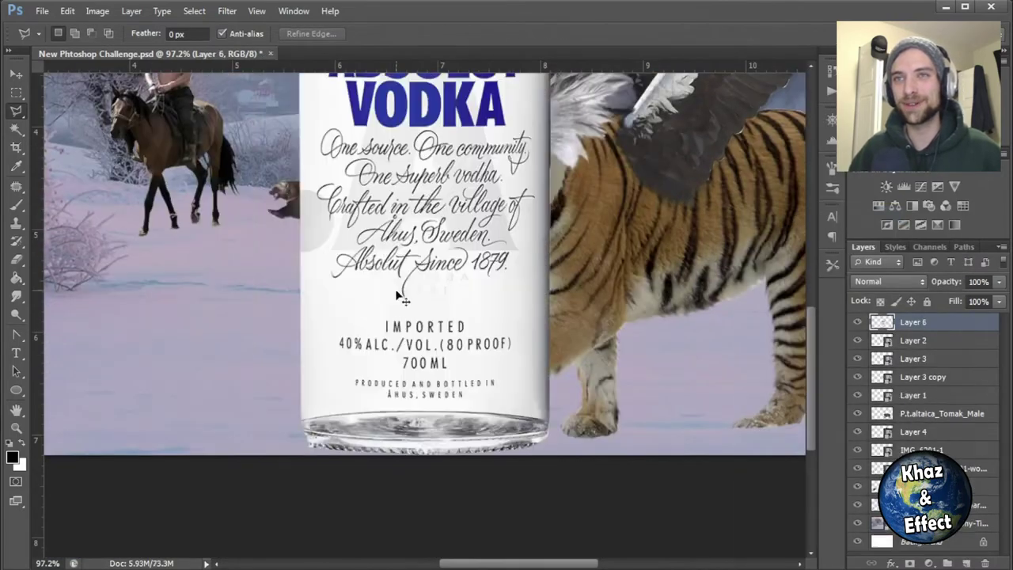
Step: Shrink the bottle to about 28% and tilt it onto the snow
key(ctrl+t)
drag(546, 448, 455, 364)
drag(514, 434, 545, 426)
key(Return)
Step: Put the bottle behind the creature's paw, enlarge it to about 77%, and add a drop shadow
drag(912, 322, 913, 463)
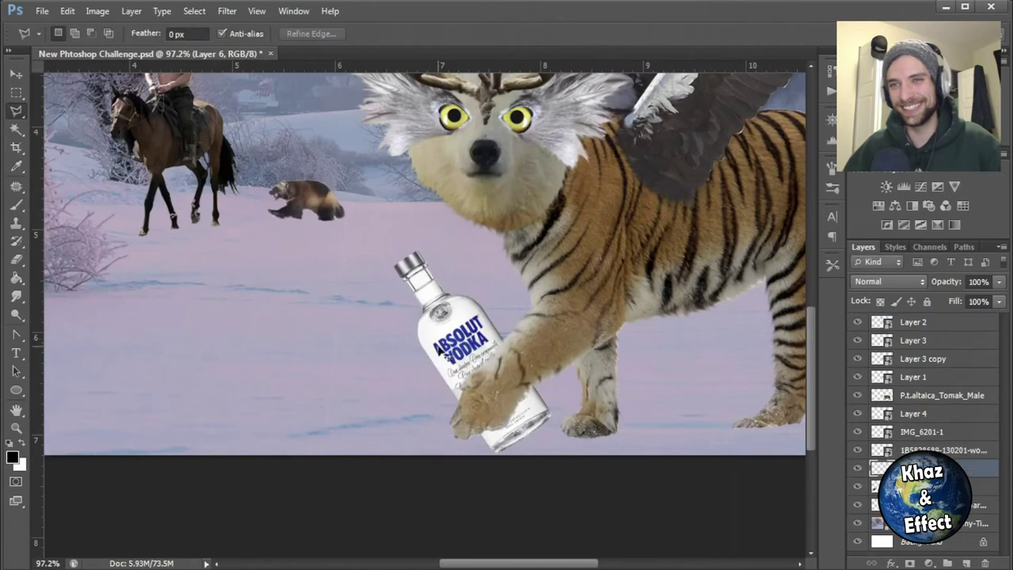
key(ctrl+t)
mouse_move(557, 443)
mouse_down()
mouse_move(467, 372)
mouse_move(501, 370)
mouse_move(498, 394)
mouse_up()
key(Return)
key(l)
click(643, 405)
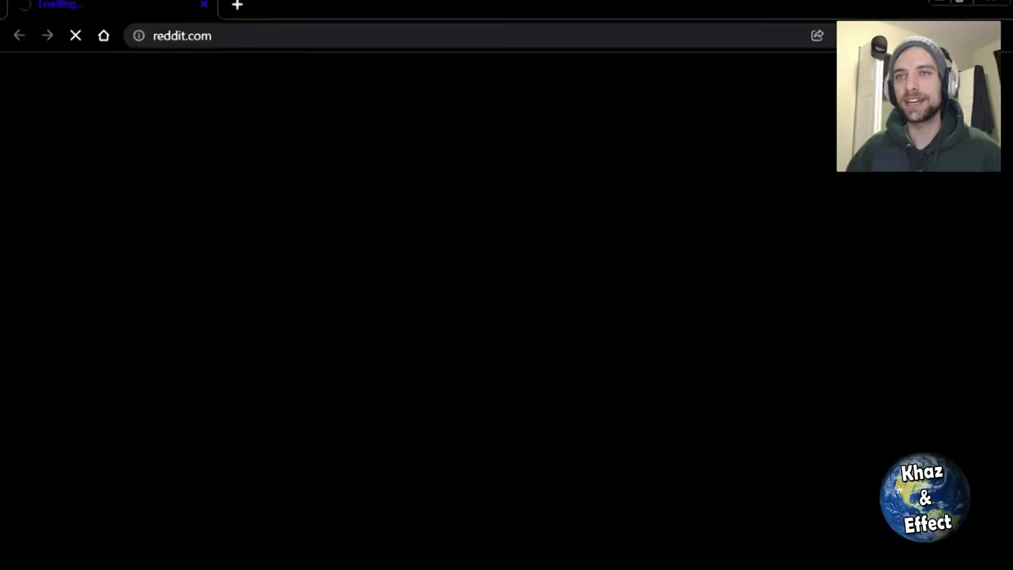
Step: Search Google Images for 'whiskey glass png' and preview a cup result
click(264, 35)
text(solocup+png&sxsrf=AOaemvIqfomT8OC703OEzFcPlwgB1aH1nw:1641680810992&sour...)
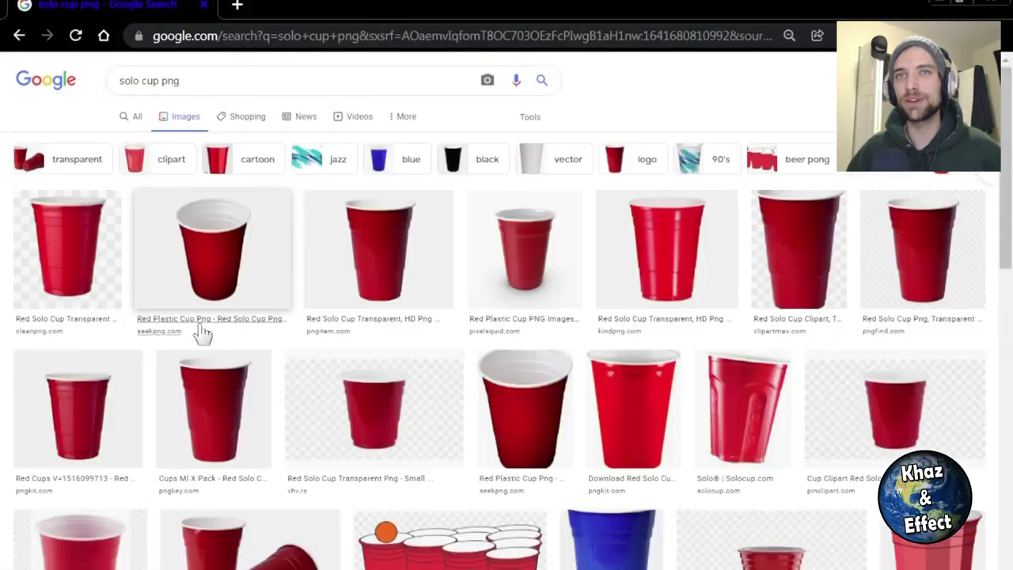
triple_click(290, 76)
text(whiskey glass png)
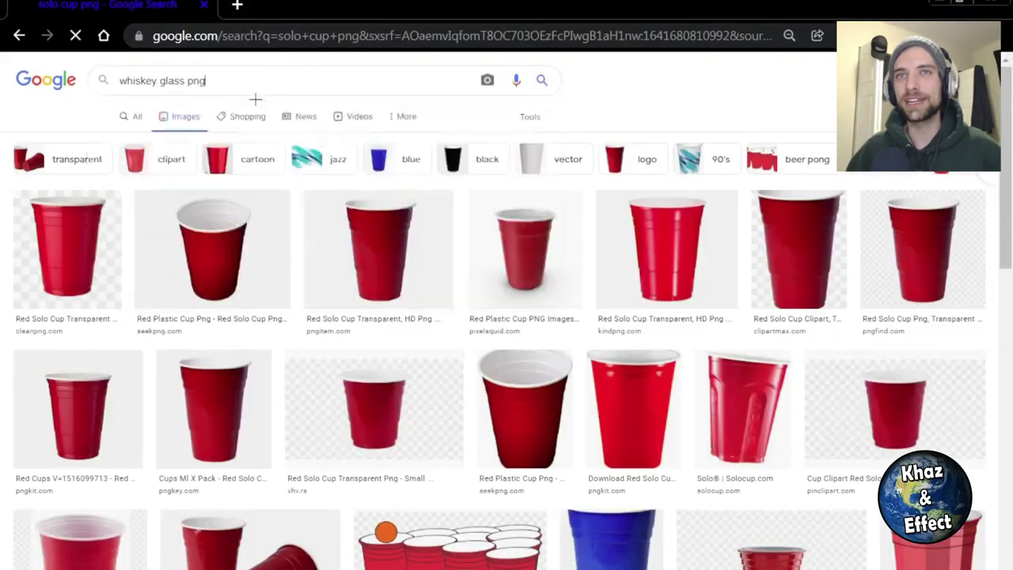
key(Return)
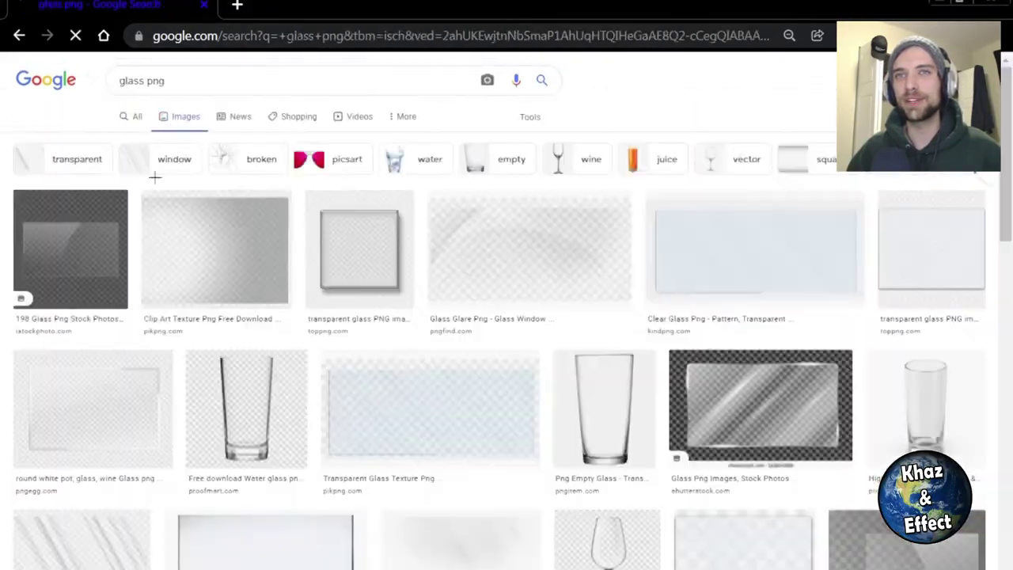
scroll(155, 177, down, 10)
click(412, 375)
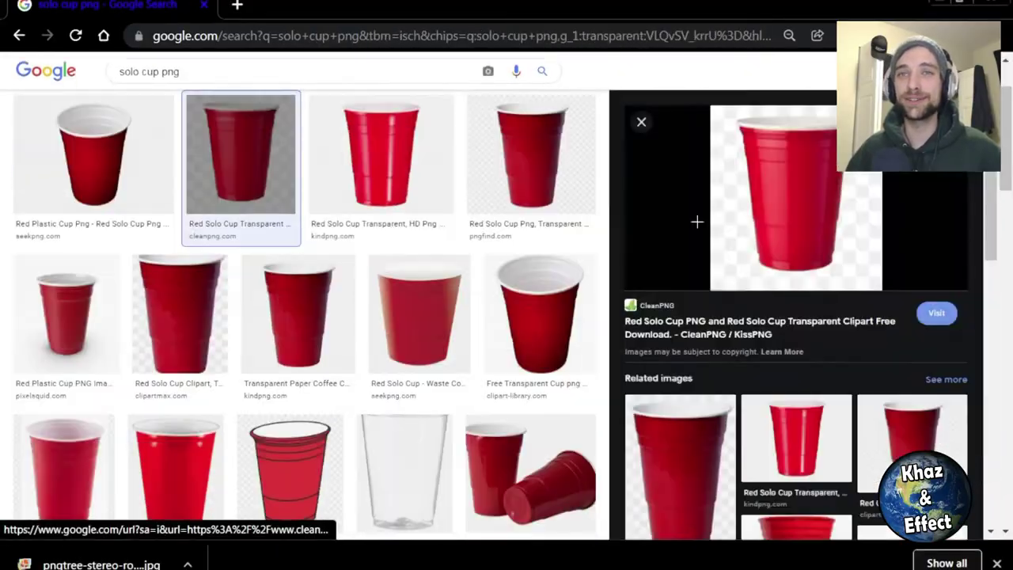
Step: Save two red solo cup images to the computer
right_click(807, 218)
click(870, 425)
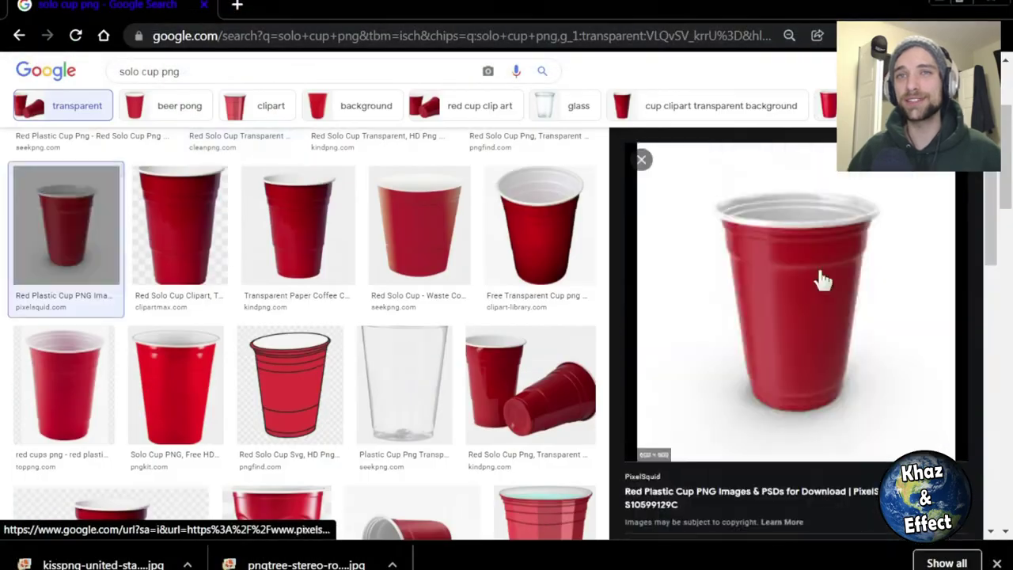
right_click(818, 279)
key(Escape)
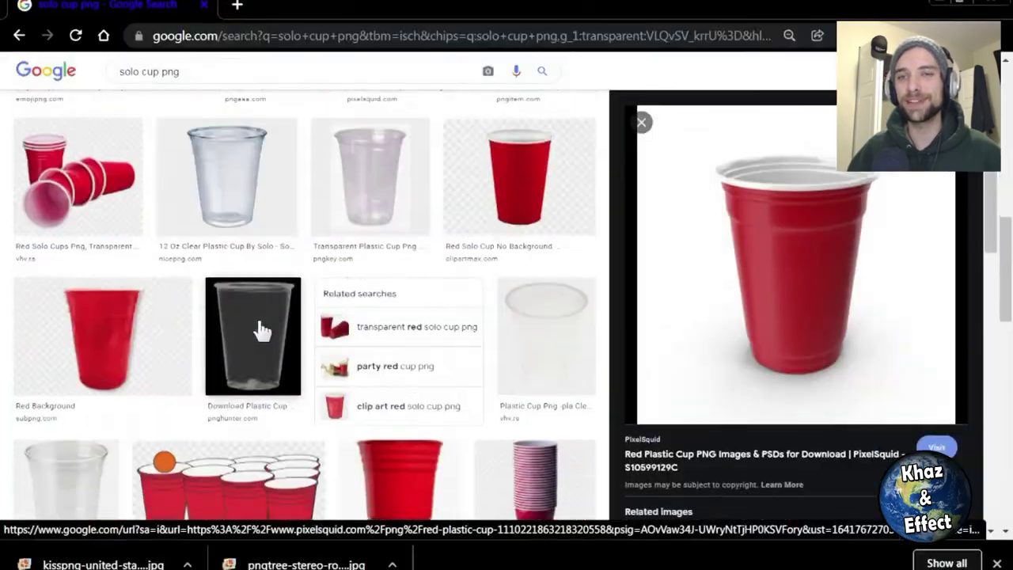
right_click(802, 237)
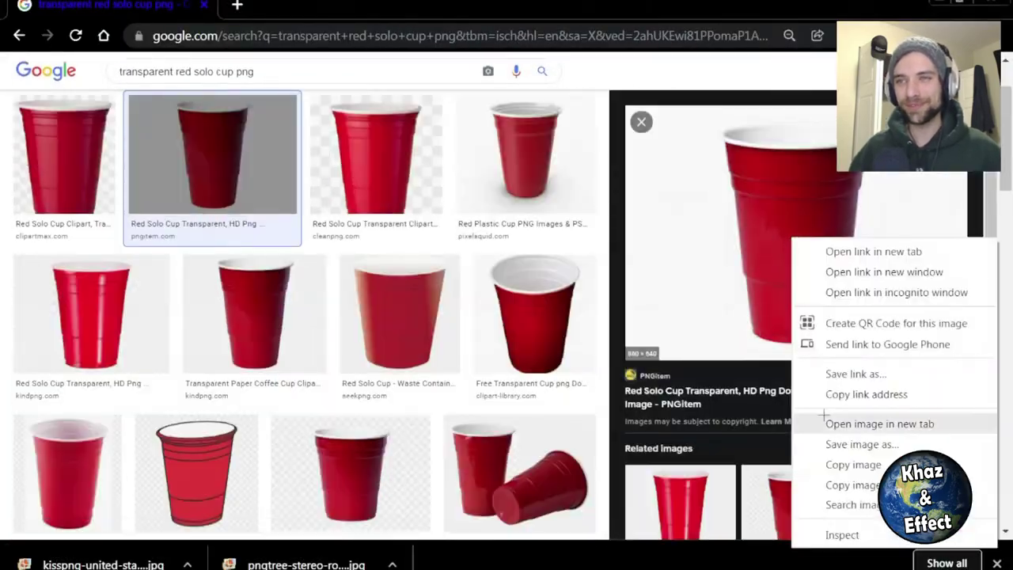
click(830, 445)
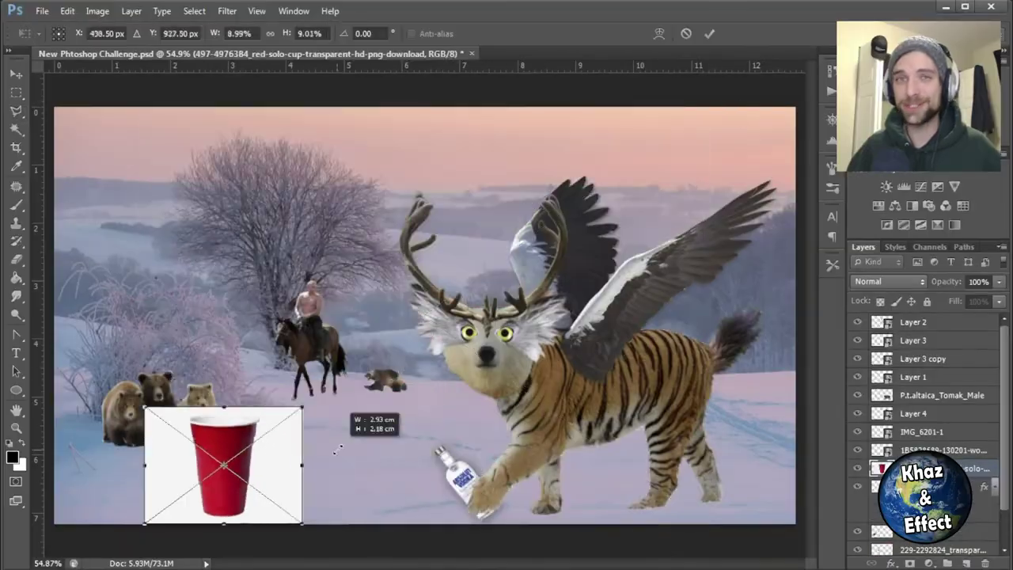
Step: Place the red solo cup, remove its background, scale it beside the vodka bottle and erase its edges
key(Return)
key(w)
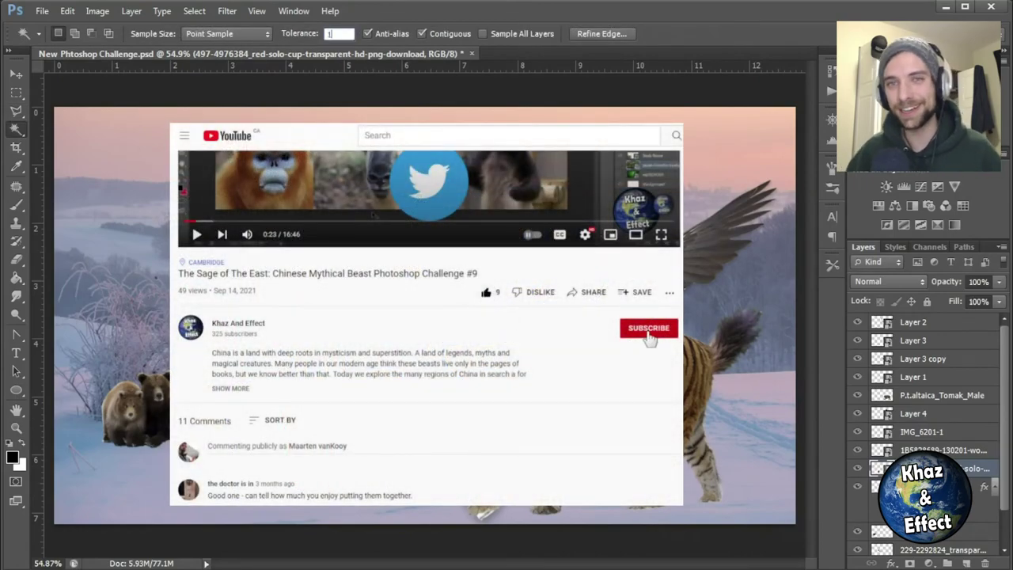
key(ctrl+t)
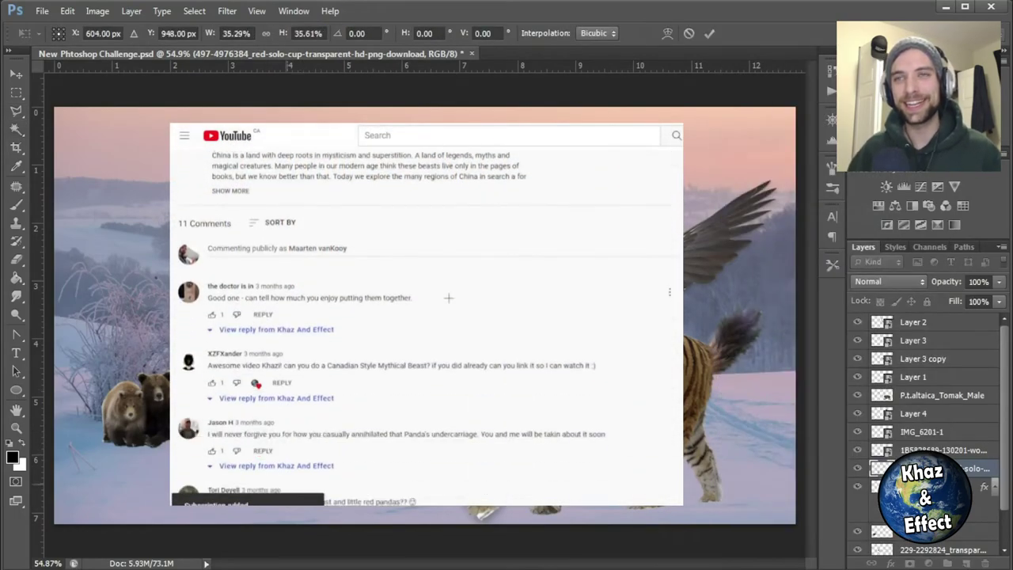
key(Return)
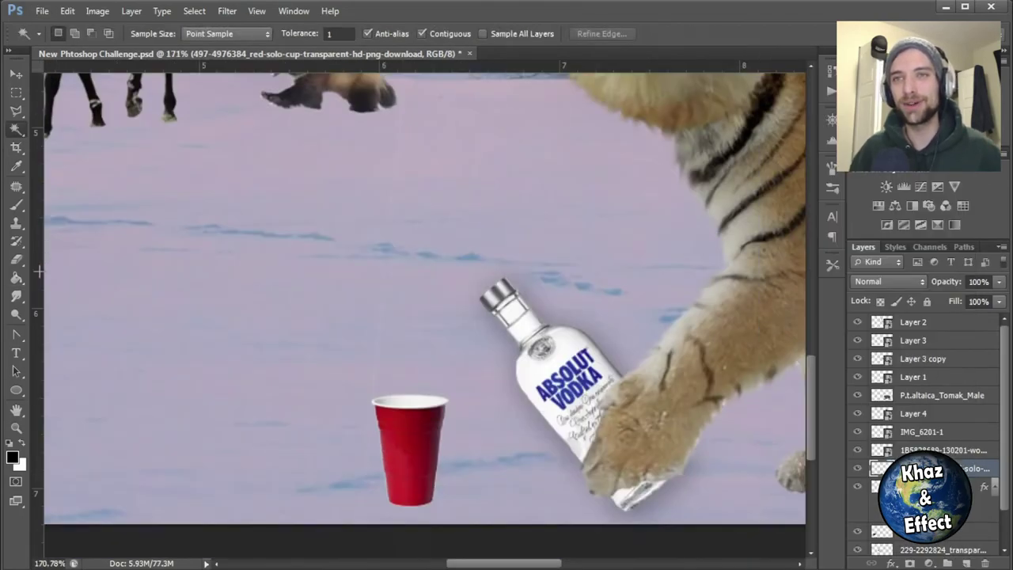
key(e)
key(ctrl+0)
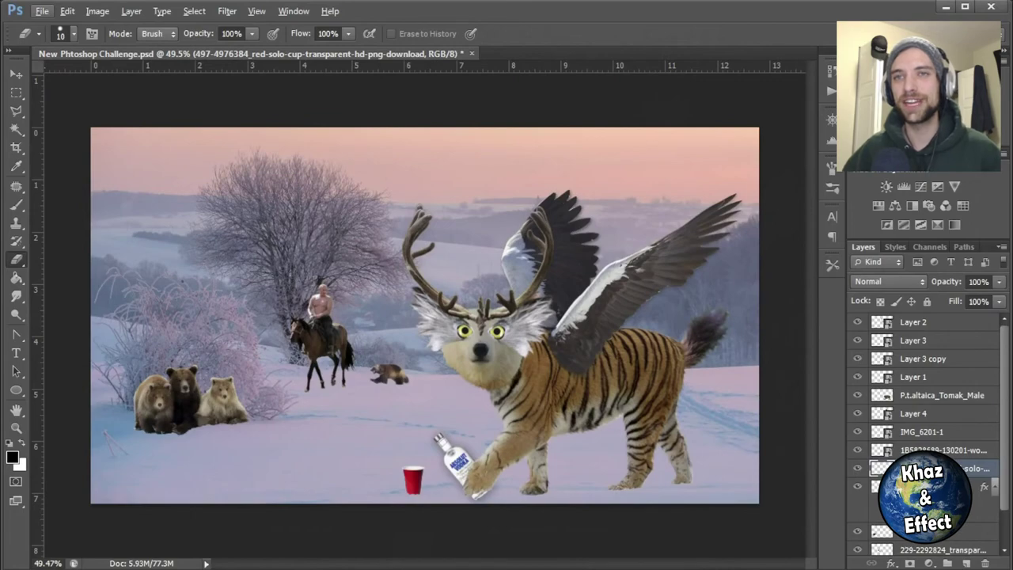
scroll(518, 493, up, 5)
ctrl+click(620, 494)
scroll(645, 503, down, 5)
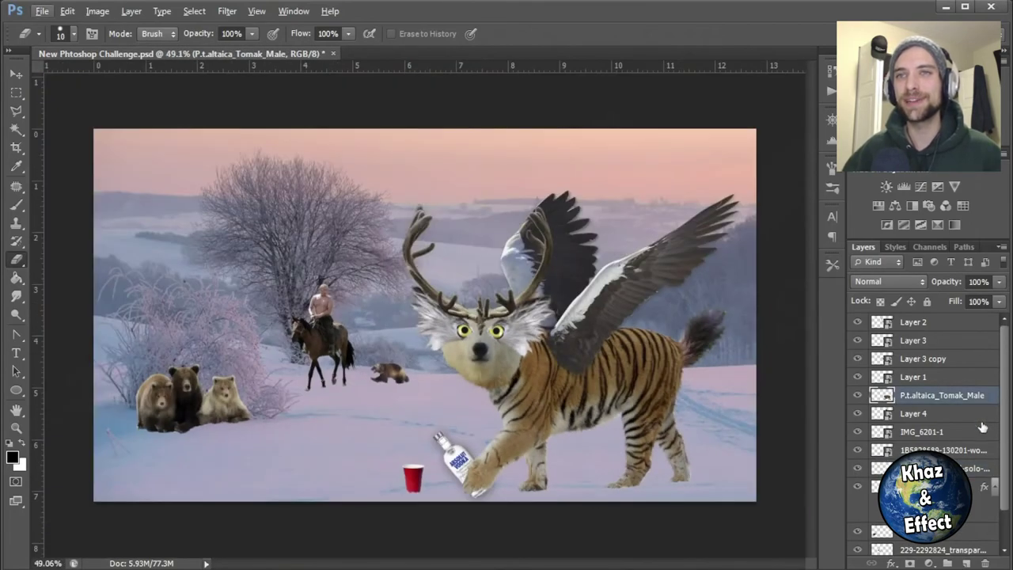
Step: Give the tiger body layer a drop shadow at 75% opacity
double_click(961, 395)
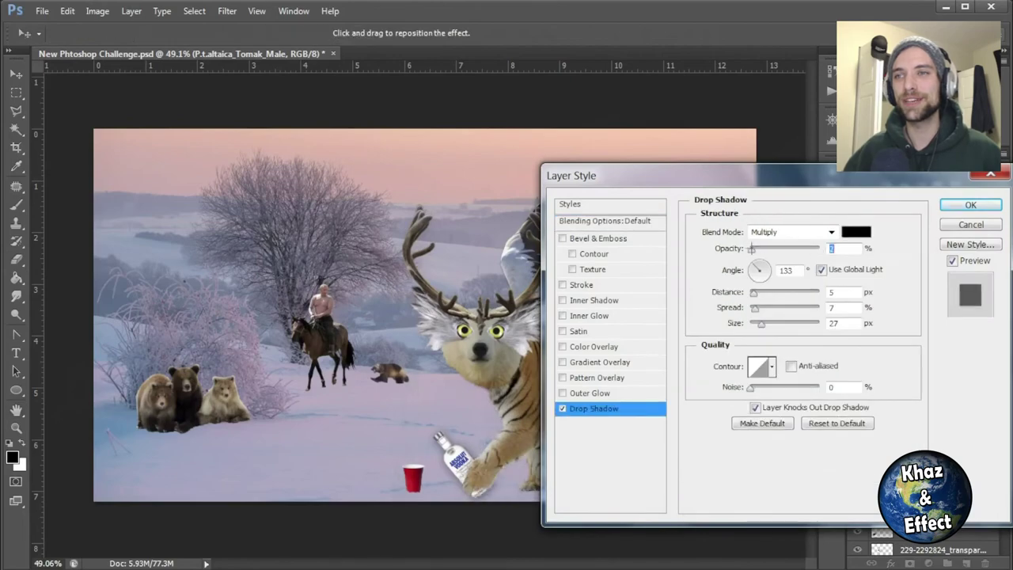
text(75)
key(Return)
key(m)
drag(746, 299, 788, 494)
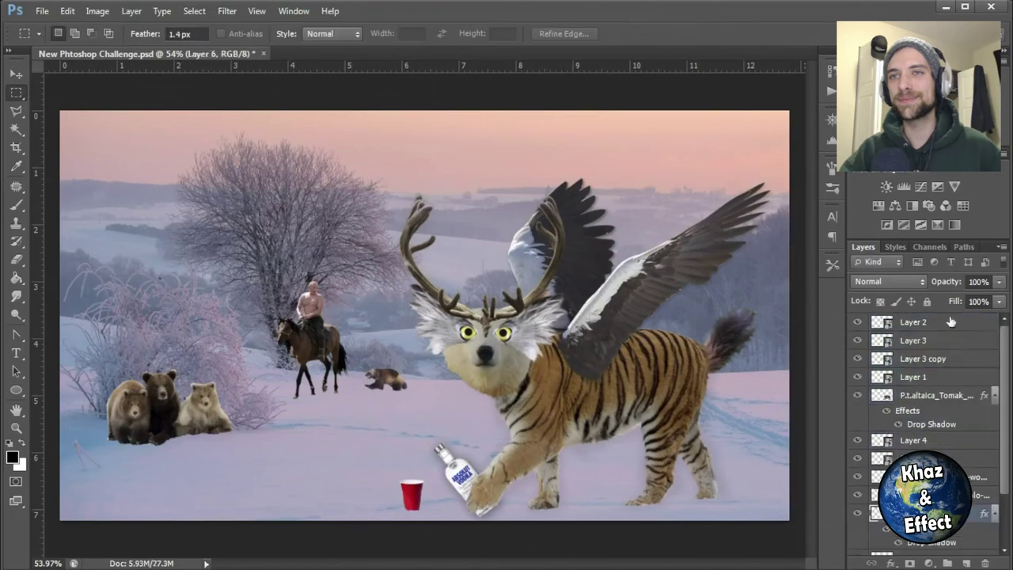
Step: Enlarge the whole winged creature to about 107%, nudge it into place and tilt it slightly
shift+click(950, 321)
key(ctrl+t)
drag(364, 162, 363, 131)
mouse_move(587, 266)
mouse_down()
mouse_move(597, 269)
mouse_move(582, 270)
mouse_up()
scroll(718, 443, down, 3)
drag(692, 515, 678, 520)
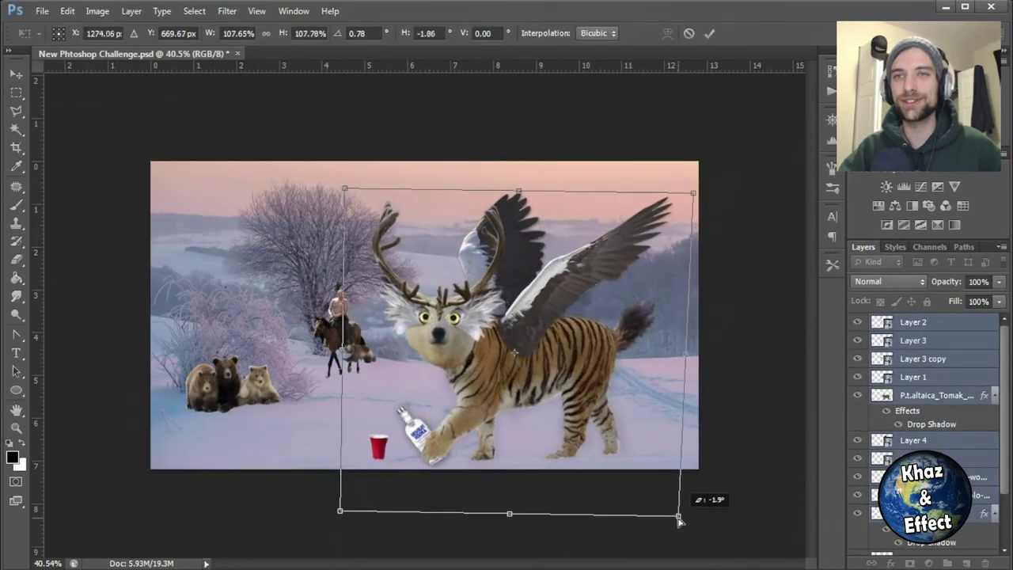
scroll(678, 520, up, 2)
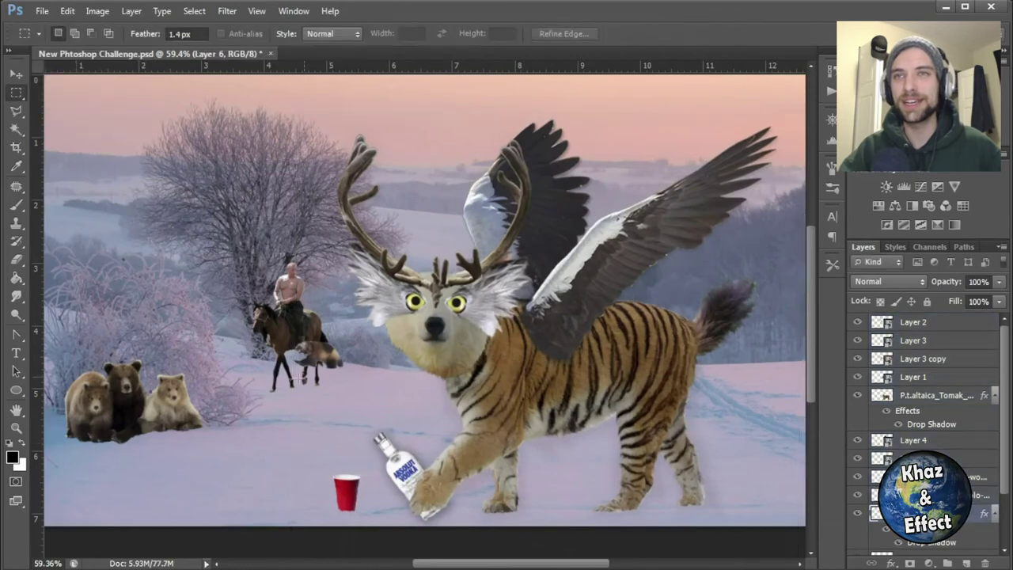
key(v)
ctrl+click(361, 407)
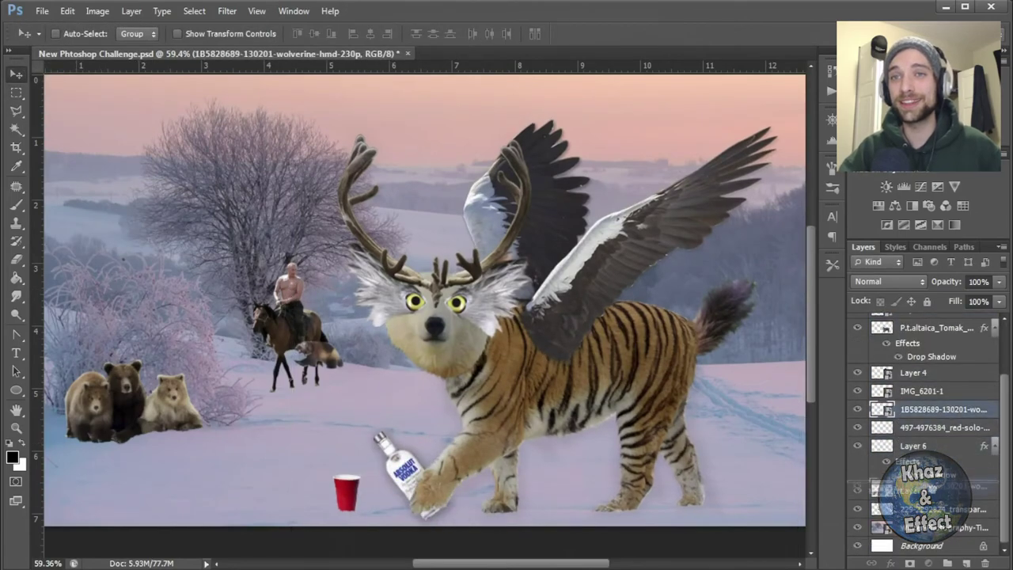
key(ctrl+minus)
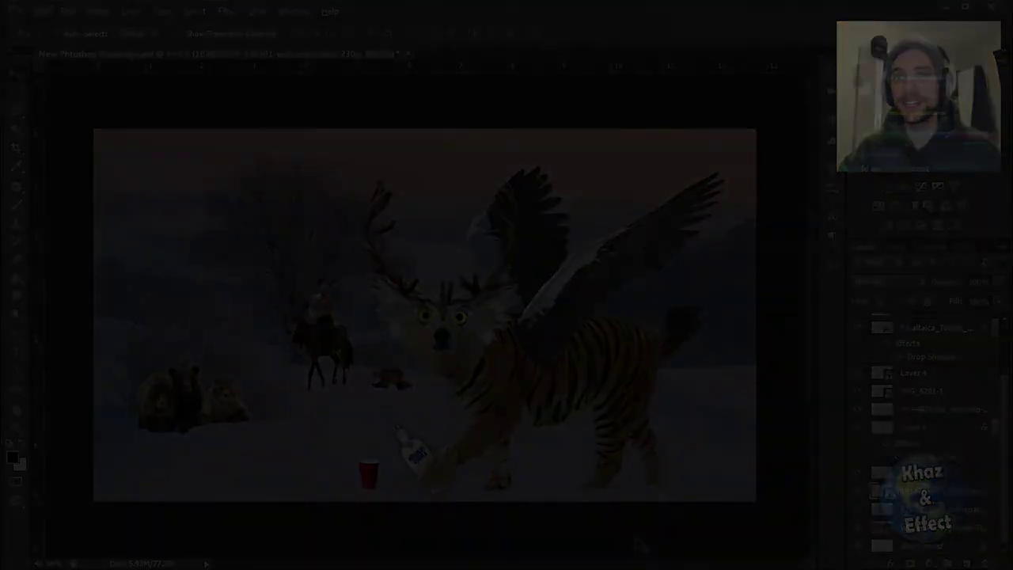